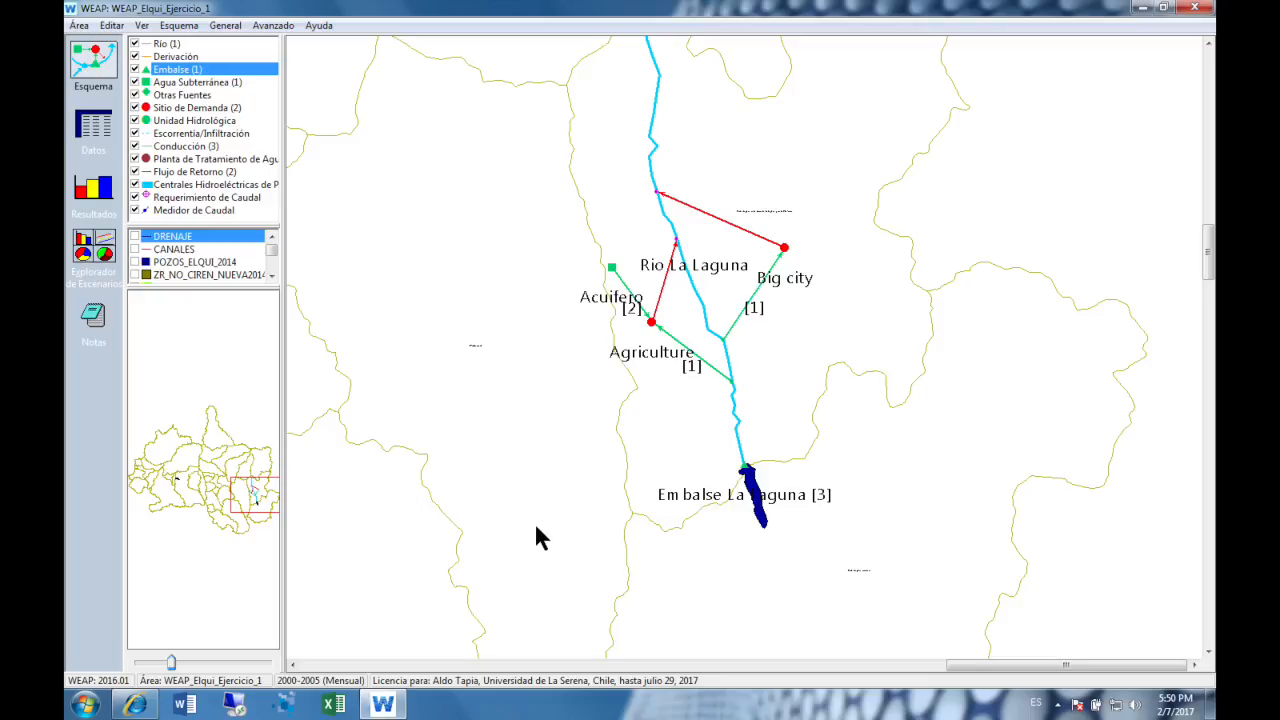
- Review the study's years and time step settings
{"action": "key", "text": "ctrl+alt+l"}
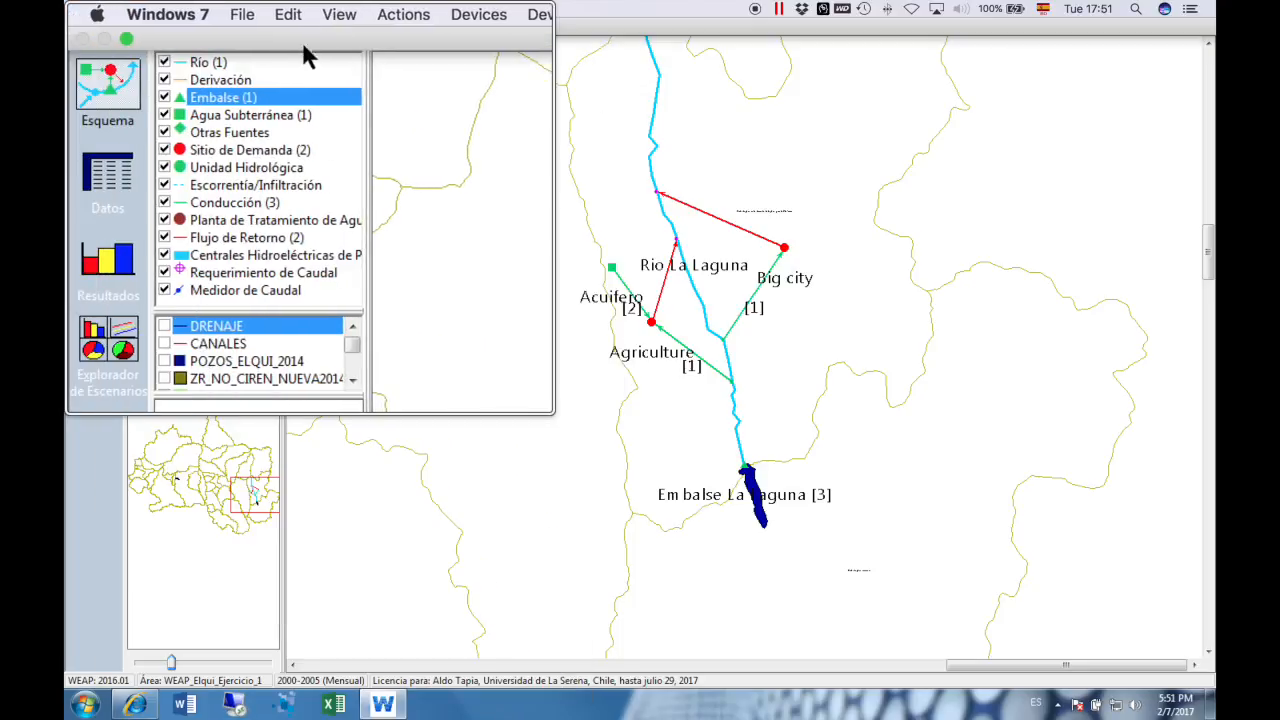
{"action": "left_click", "coordinate": [291, 37]}
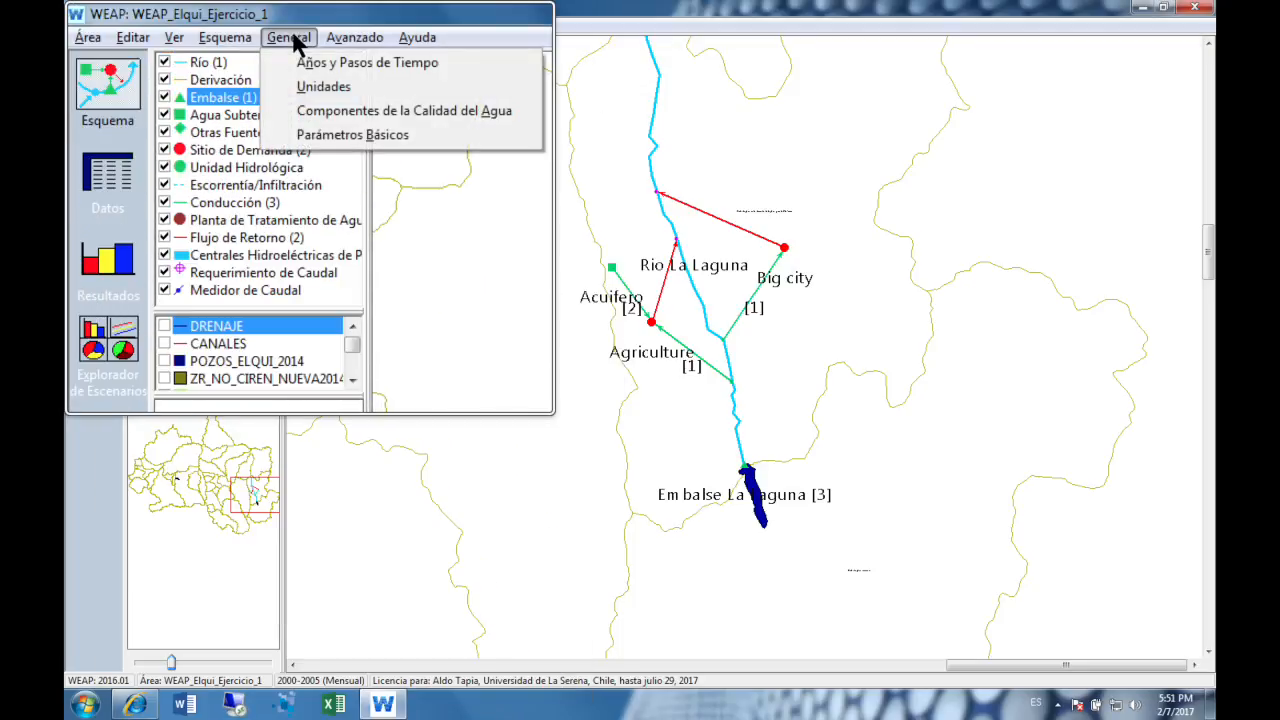
{"action": "left_click", "coordinate": [297, 63]}
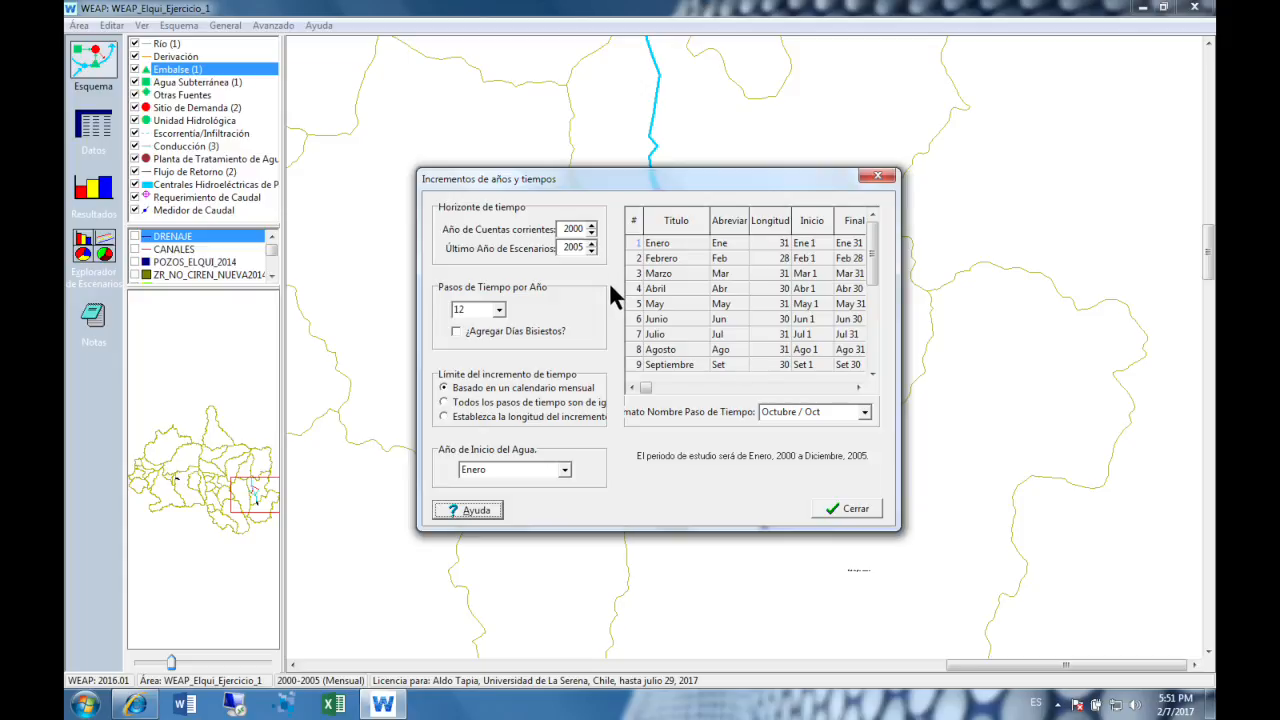
{"action": "left_click", "coordinate": [880, 175]}
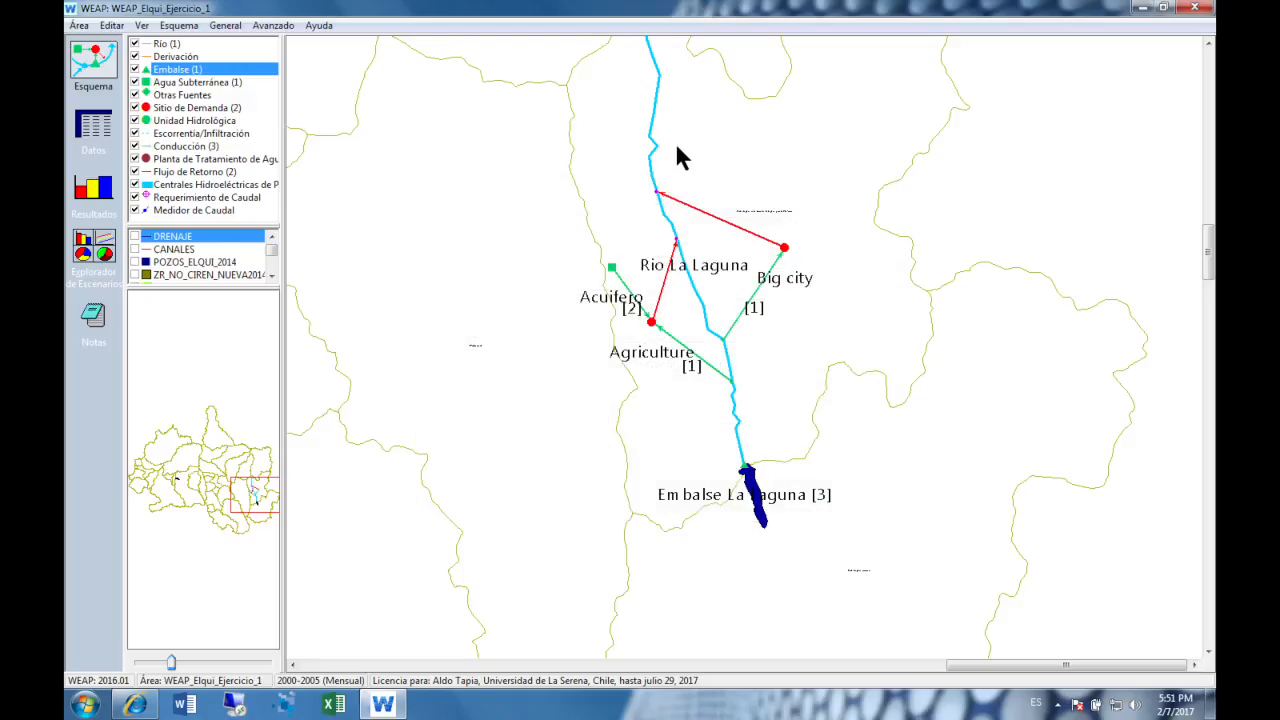
- Switch to the data view and bring up the scenario manager
{"action": "left_click", "coordinate": [94, 128]}
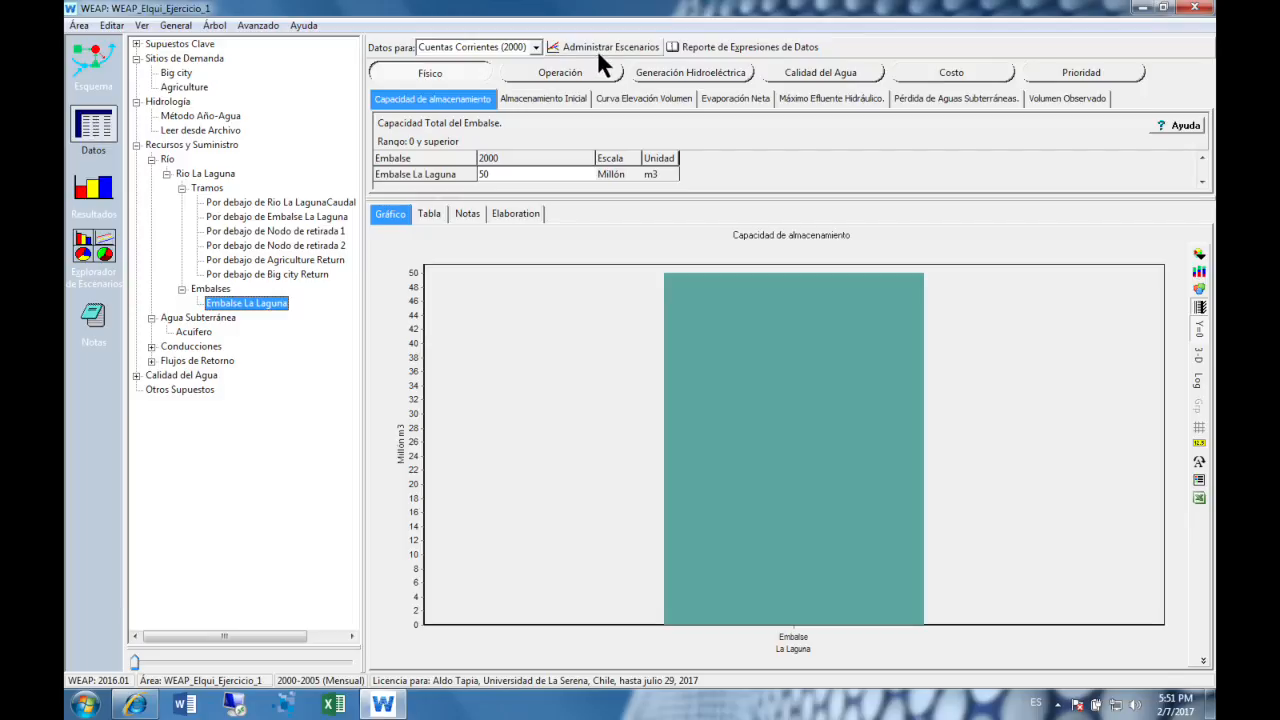
{"action": "left_click", "coordinate": [597, 50]}
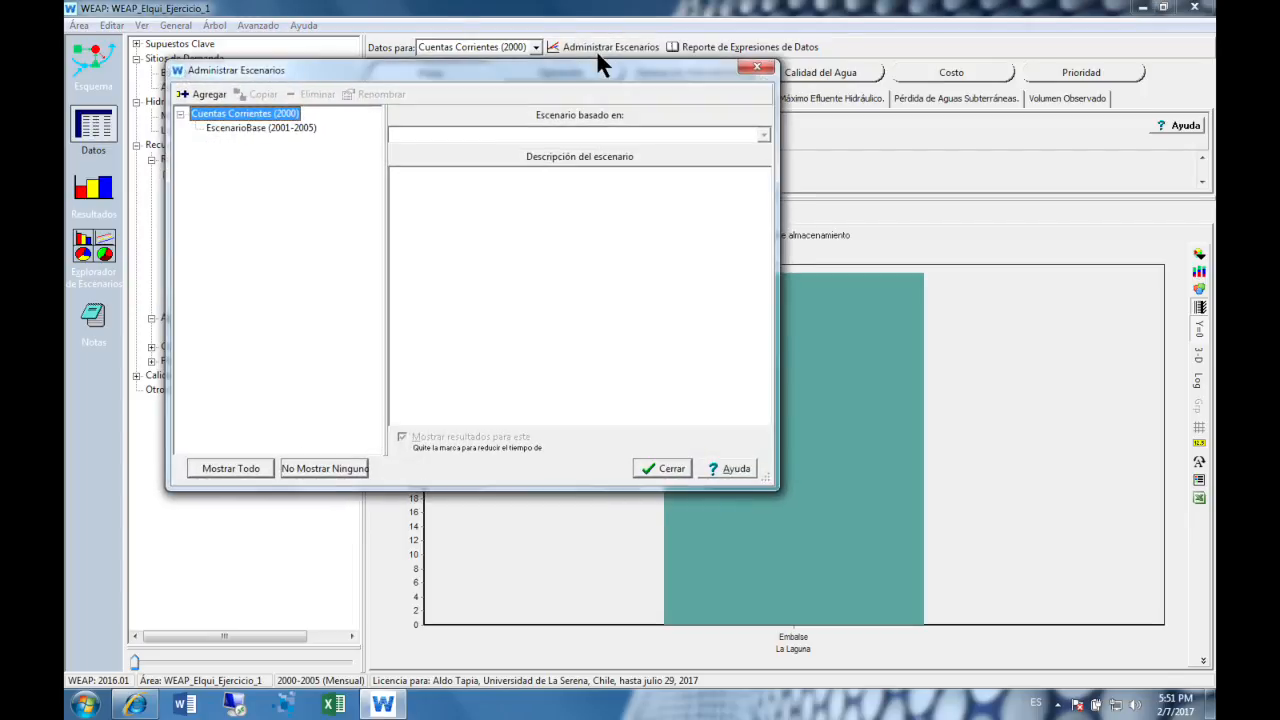
{"action": "left_click", "coordinate": [740, 68]}
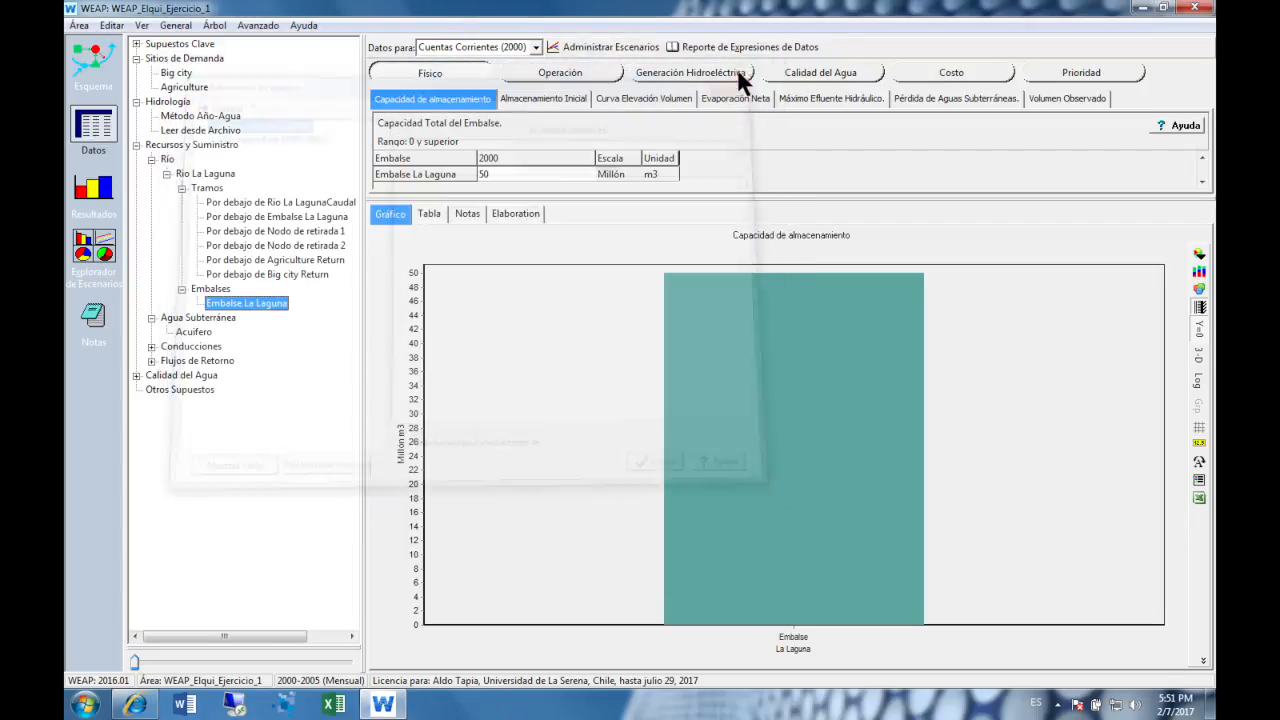
{"action": "left_click", "coordinate": [78, 25]}
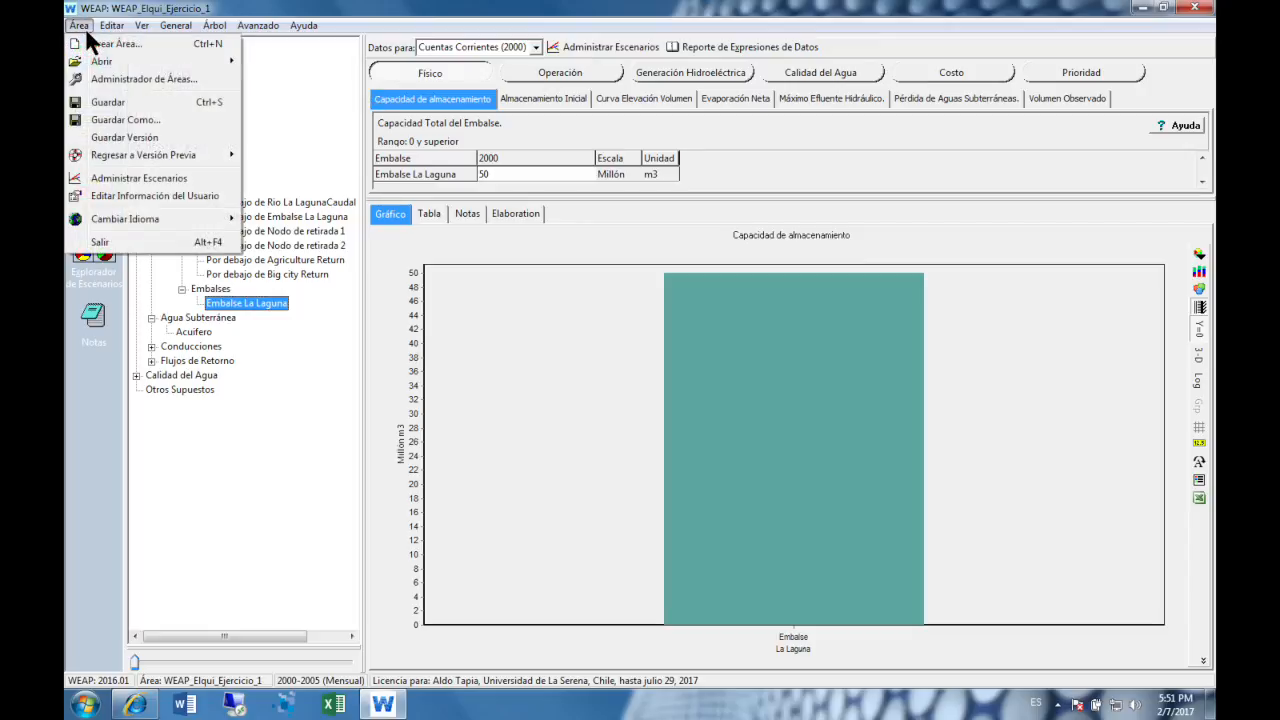
{"action": "left_click", "coordinate": [135, 180]}
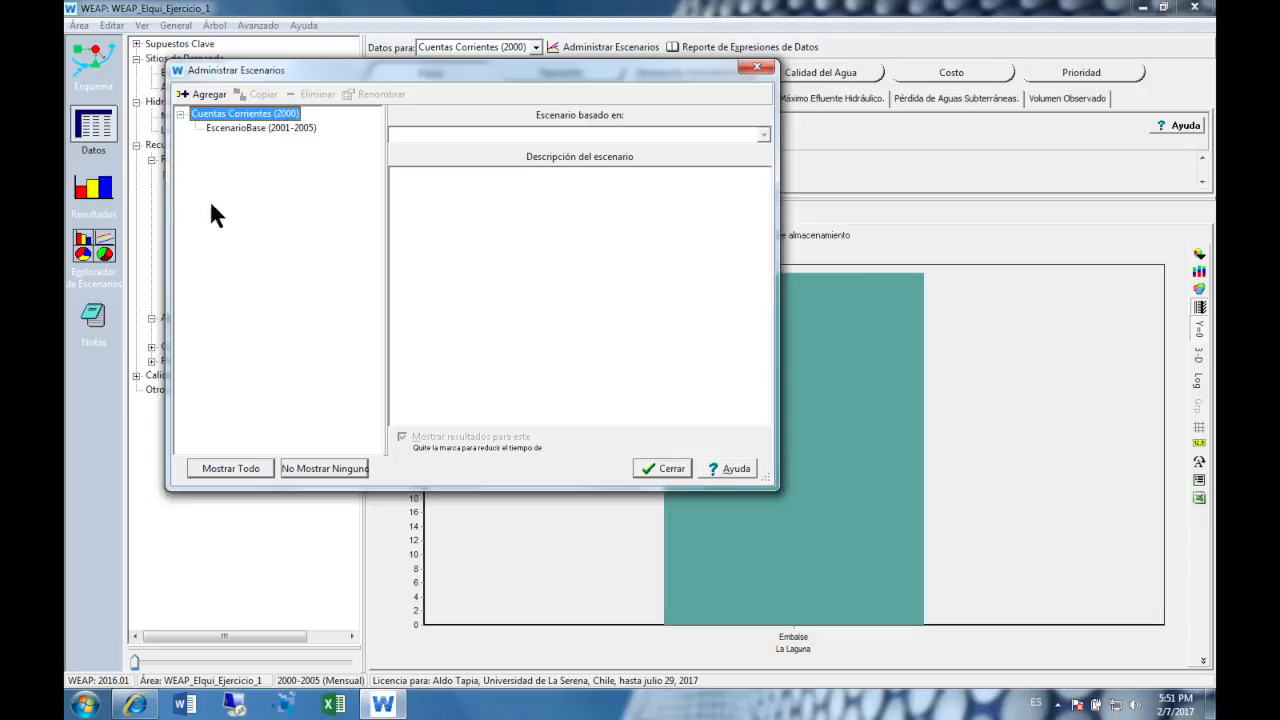
{"action": "left_click_drag", "start_coordinate": [523, 72], "coordinate": [630, 142]}
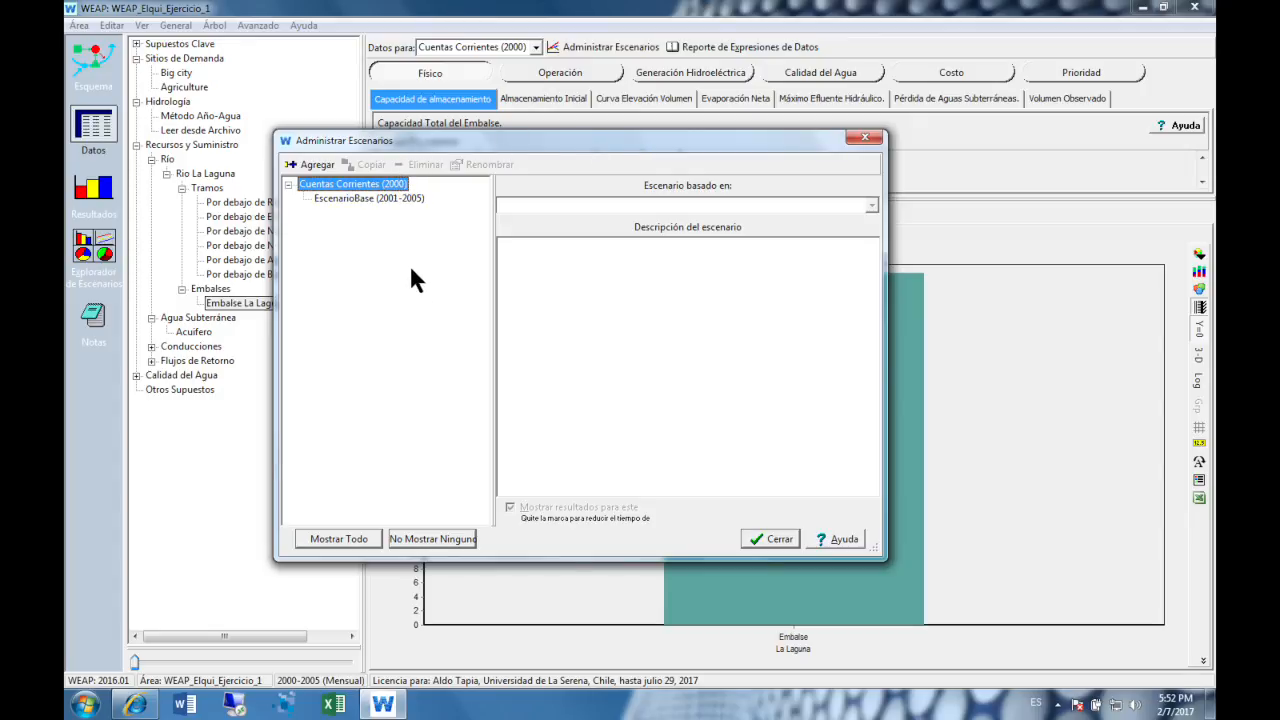
- Add a scenario named CambioCapacAlmacenamiento based on EscenarioBase
{"action": "left_click", "coordinate": [398, 200]}
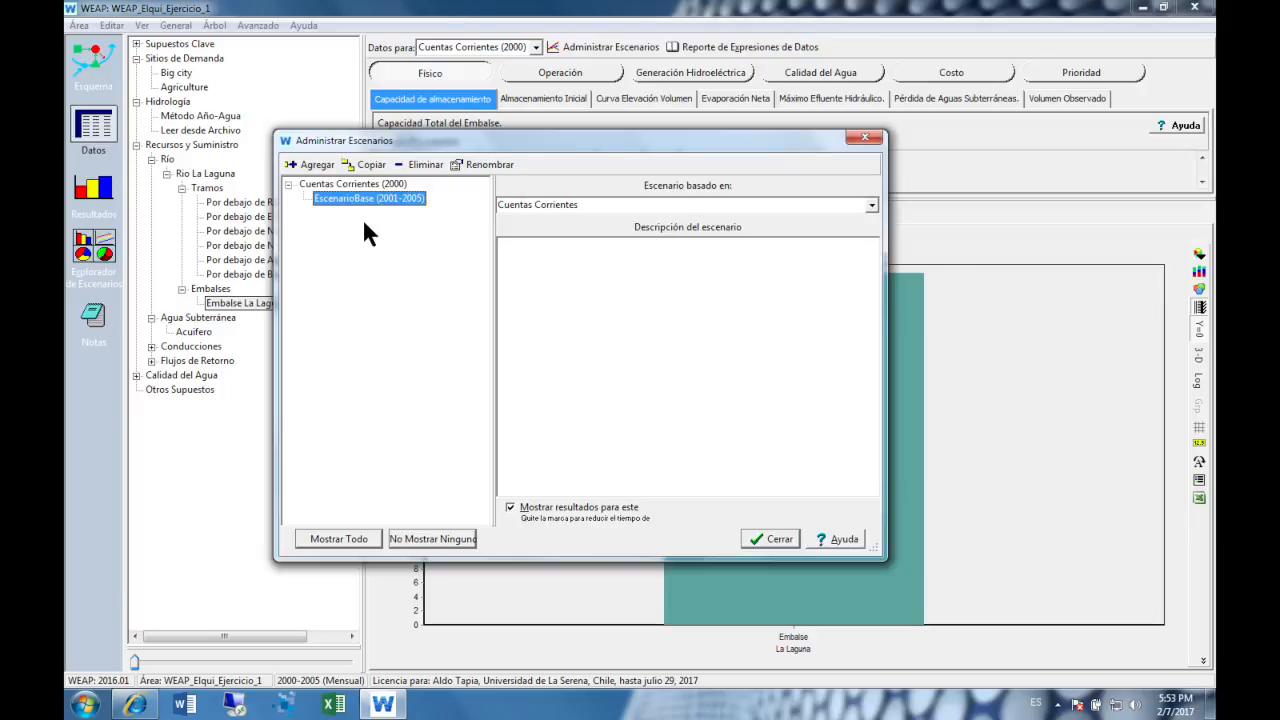
{"action": "left_click", "coordinate": [368, 200]}
{"action": "right_click", "coordinate": [380, 202]}
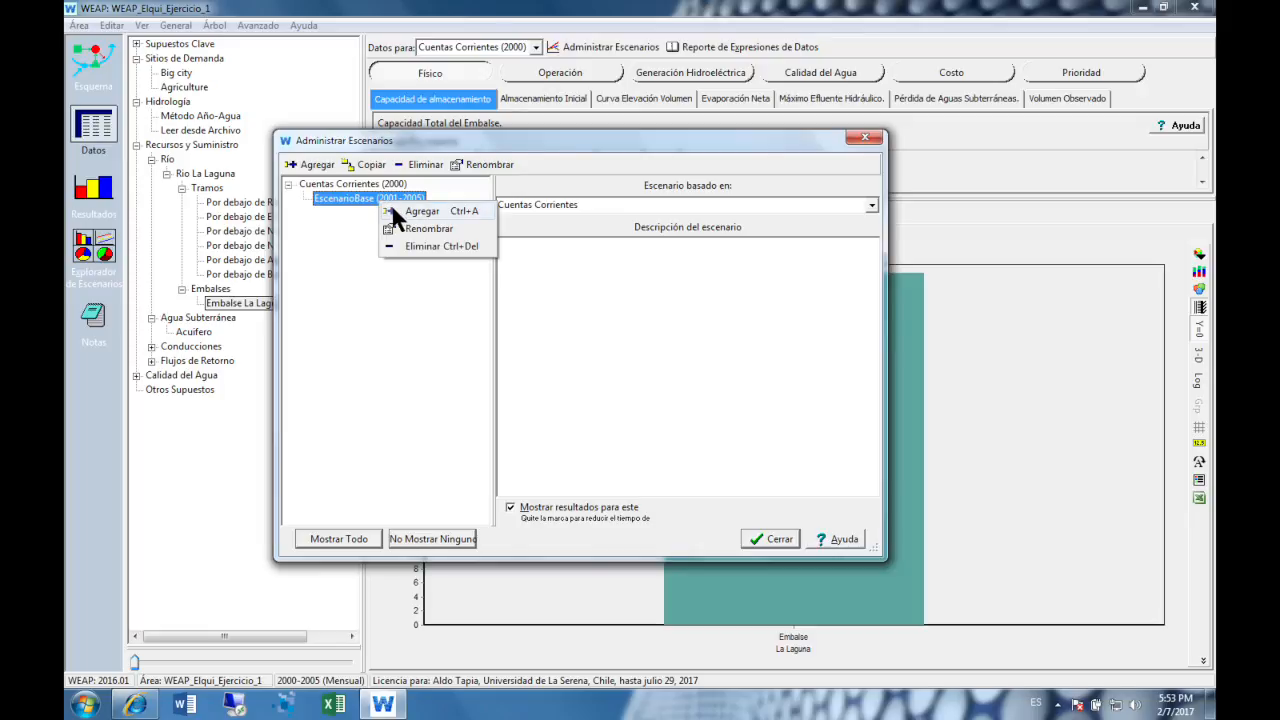
{"action": "left_click", "coordinate": [393, 211]}
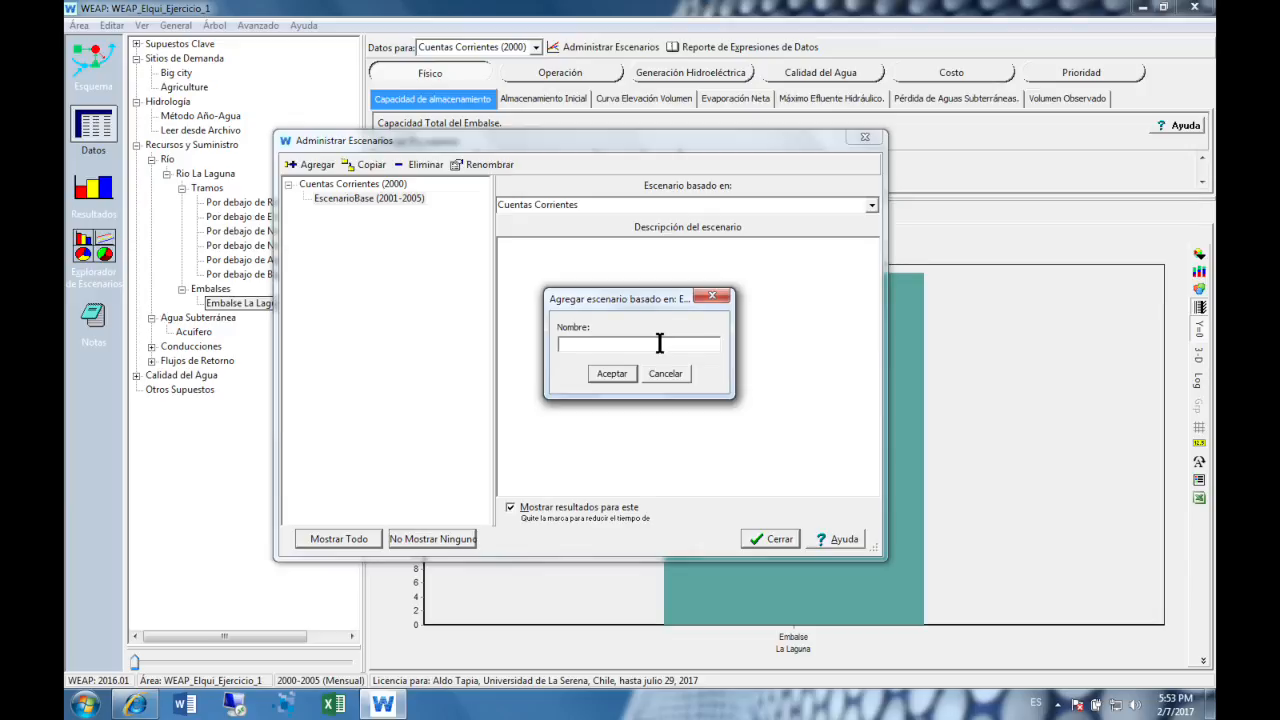
{"action": "type", "text": "CambioCapacAlmacenamiento"}
{"action": "left_click", "coordinate": [612, 373]}
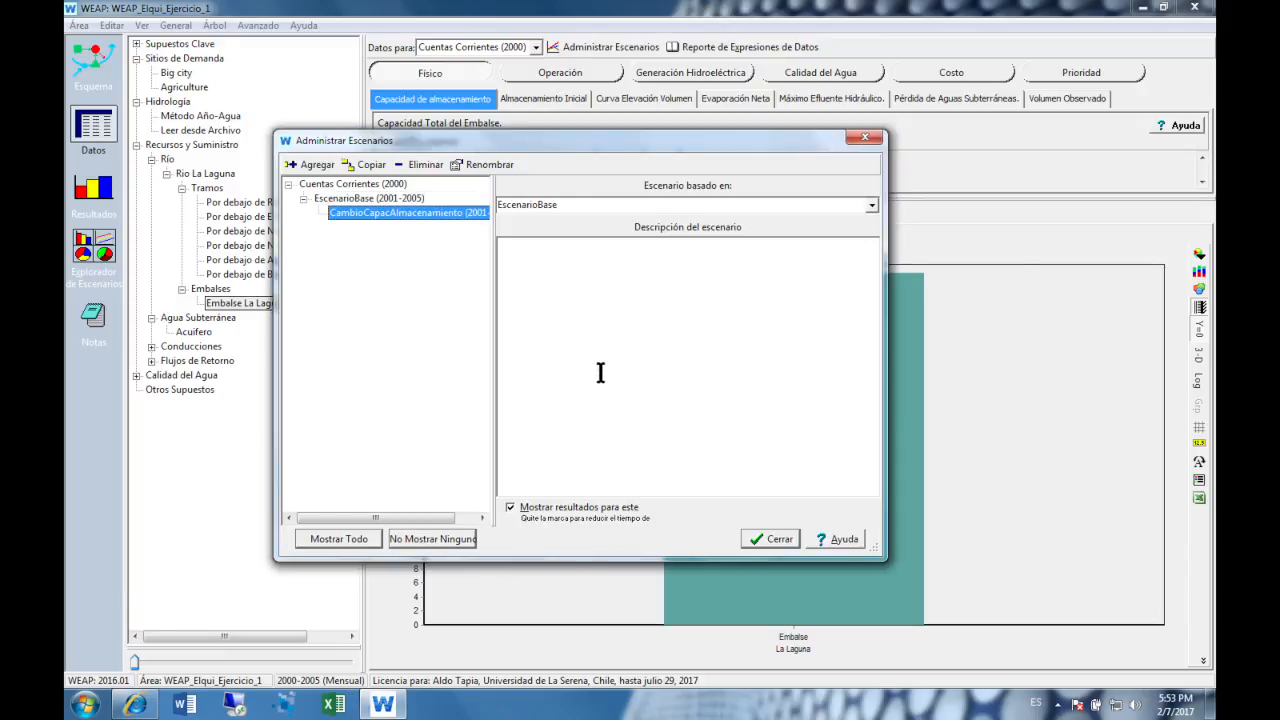
- Enter the new scenario's description: "Prueba de cambio en la capacidad de almacenamiento del embalse creado"
{"action": "left_click", "coordinate": [654, 271]}
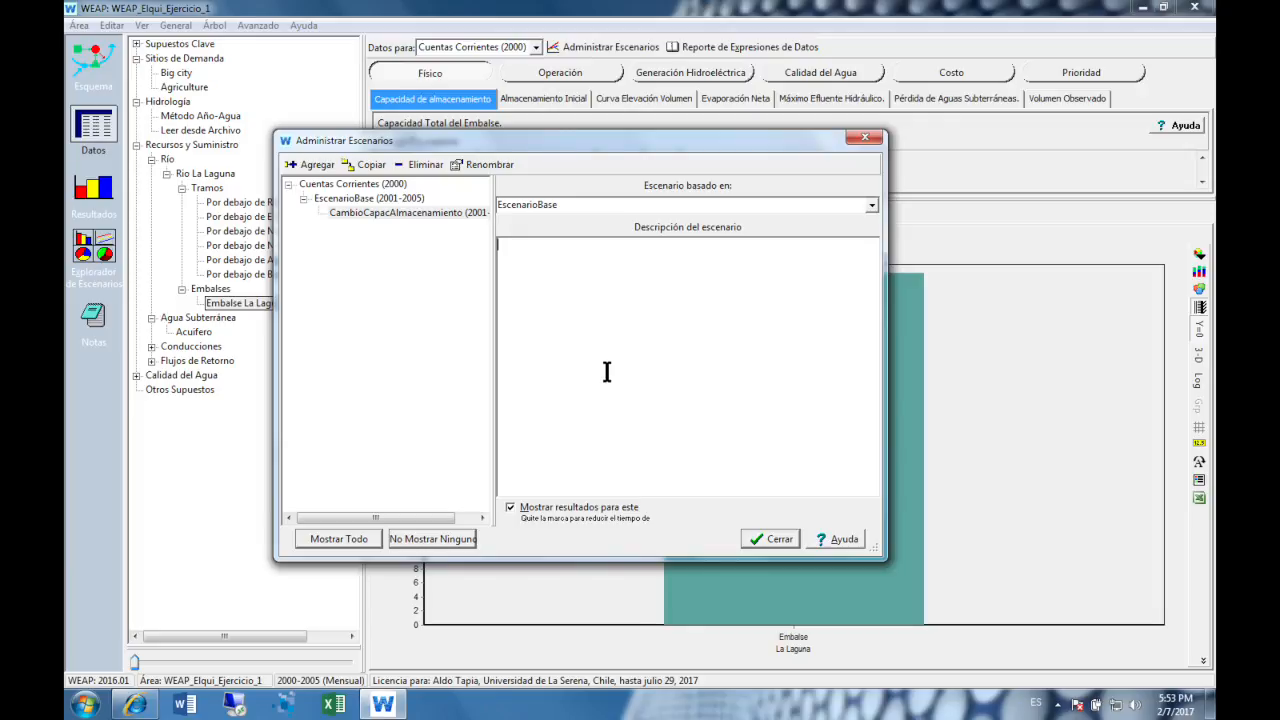
{"action": "type", "text": "Prueba de cambio en"}
{"action": "type", "text": "la capacidad de al"}
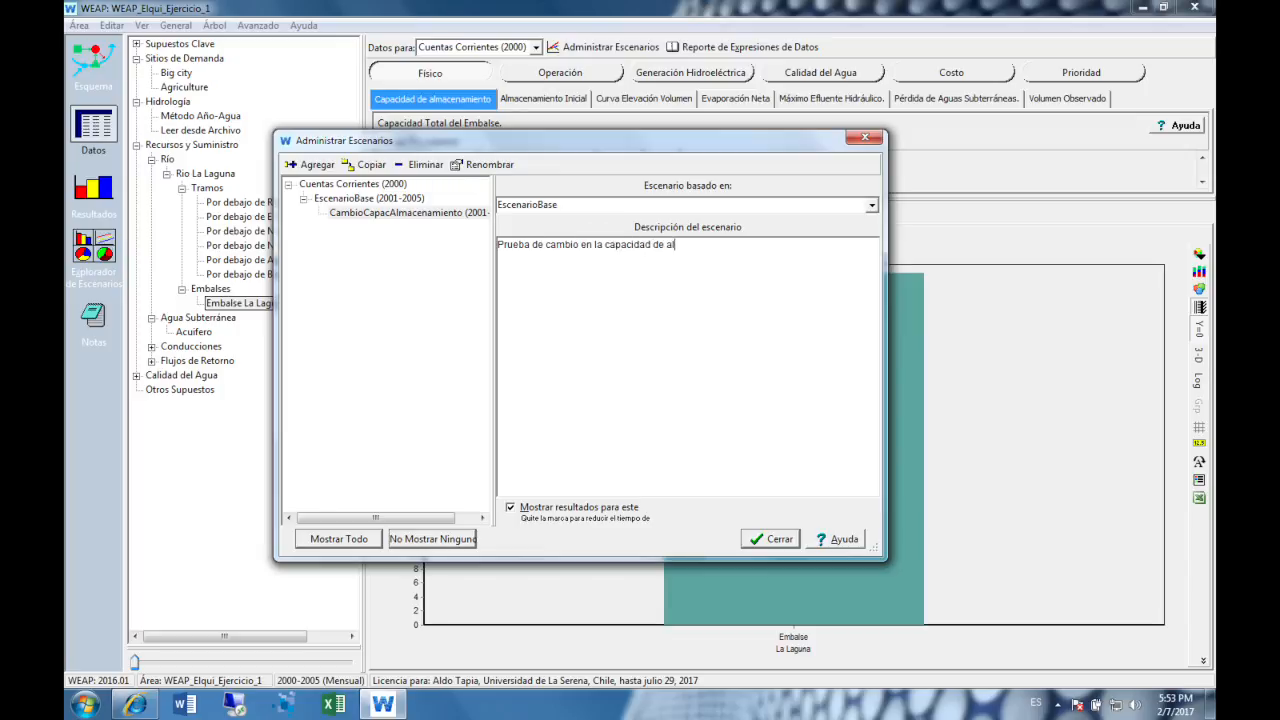
{"action": "type", "text": "macenamiento del embalse creado"}
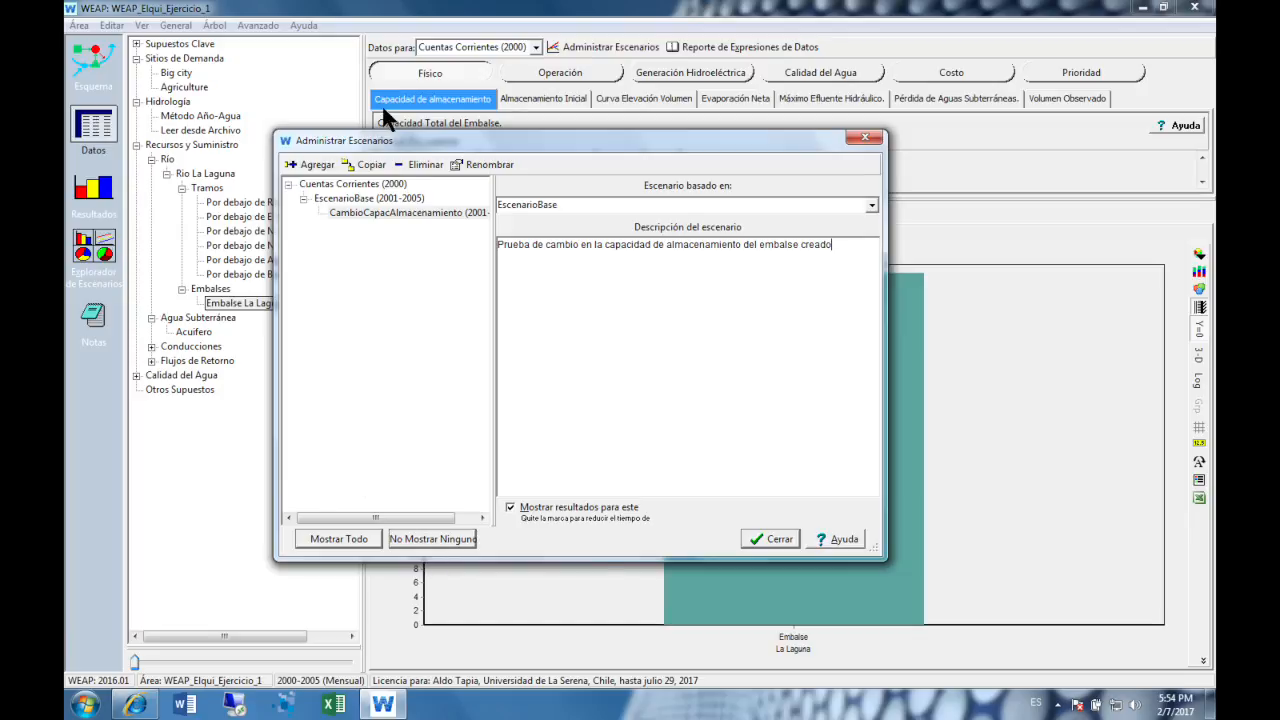
- Turn off the display of results for both scenarios, re-enable it for EscenarioBase, and close the scenario manager
{"action": "left_click", "coordinate": [366, 200]}
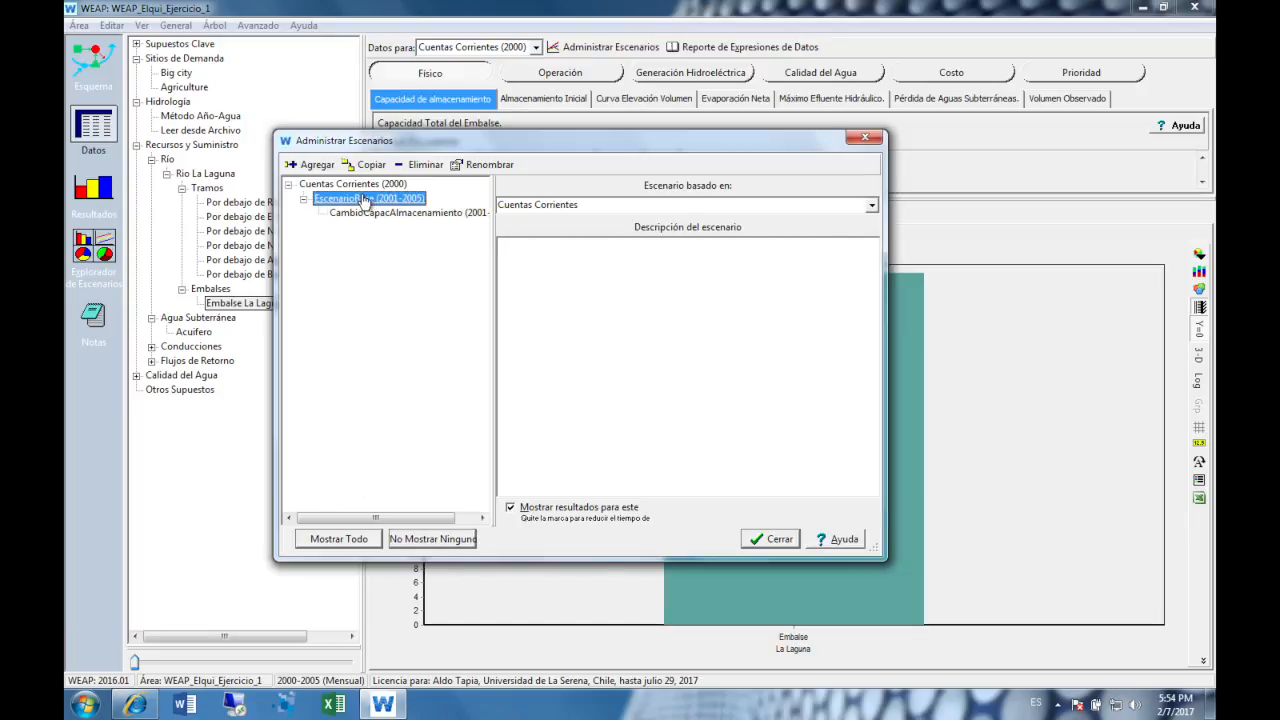
{"action": "left_click", "coordinate": [511, 507]}
{"action": "left_click", "coordinate": [482, 213]}
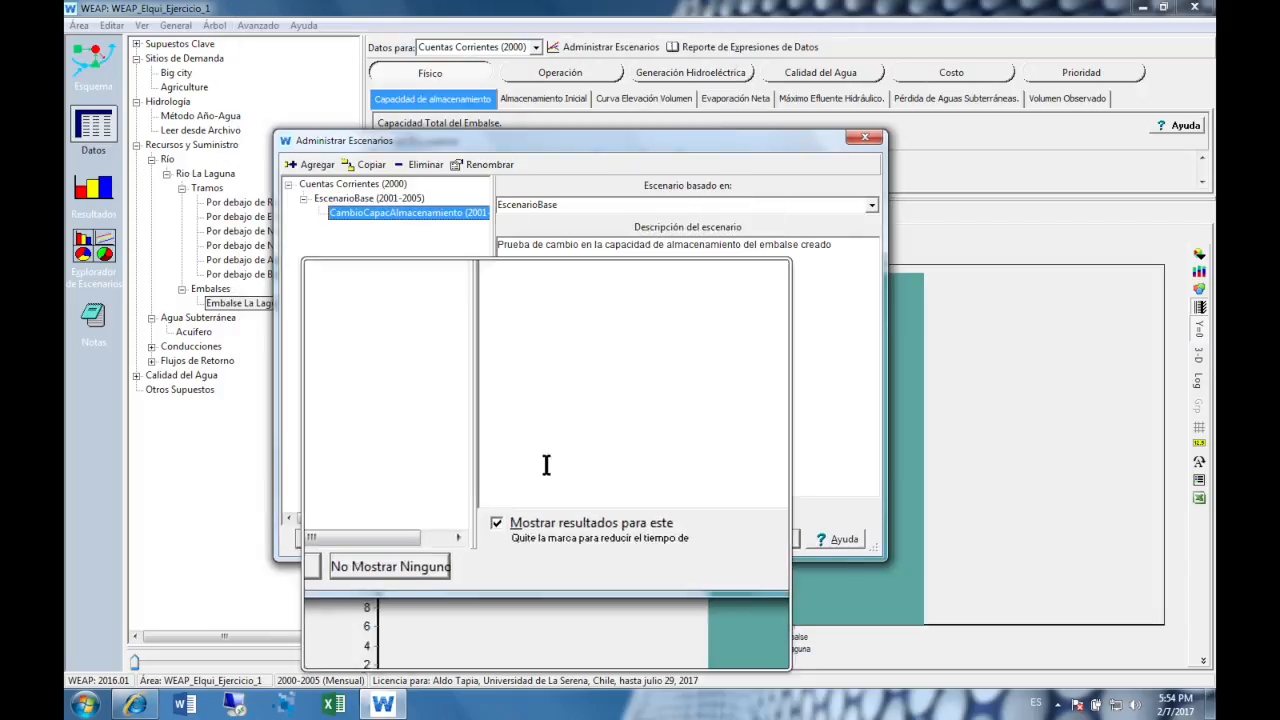
{"action": "left_click", "coordinate": [508, 505]}
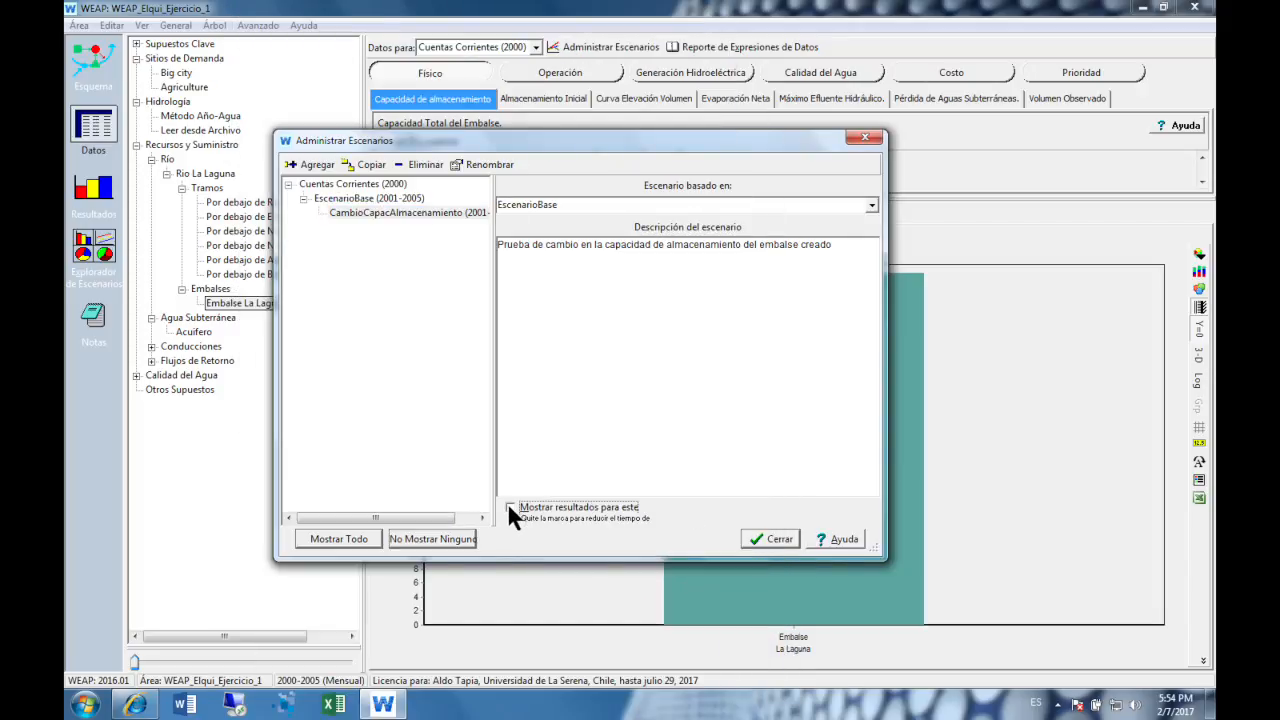
{"action": "left_click", "coordinate": [412, 199]}
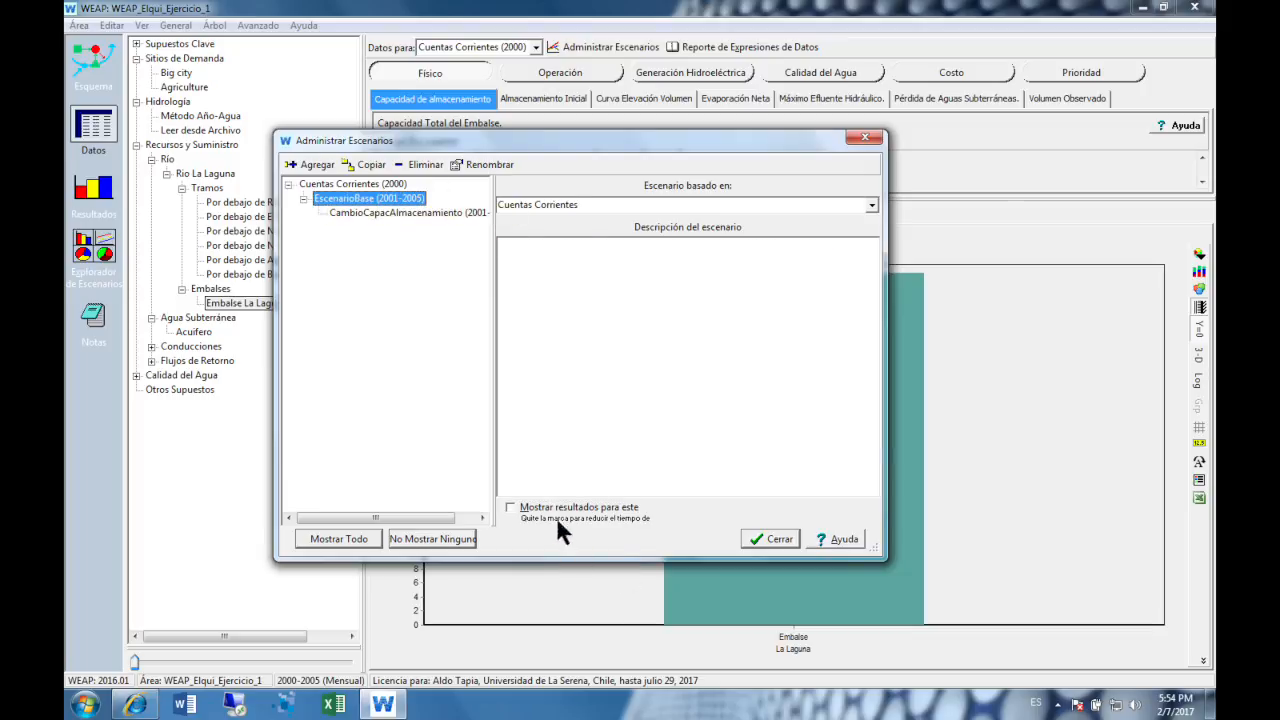
{"action": "left_click", "coordinate": [519, 508]}
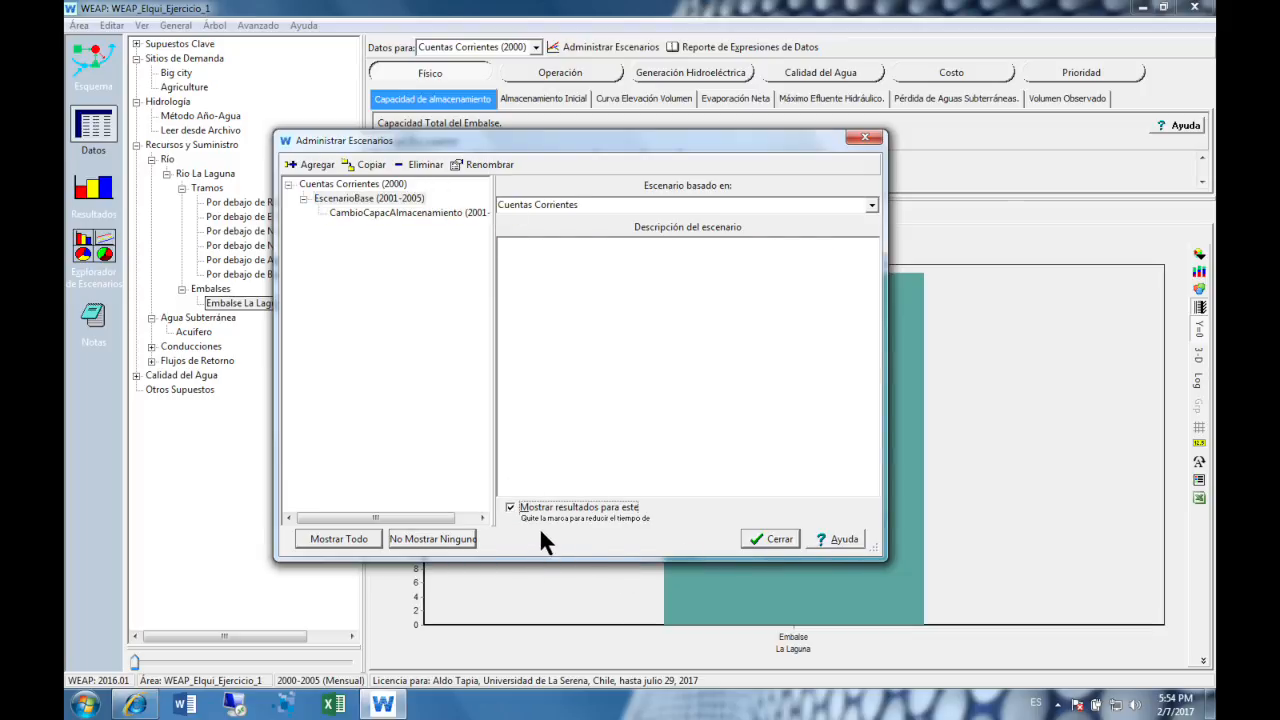
{"action": "left_click", "coordinate": [758, 539]}
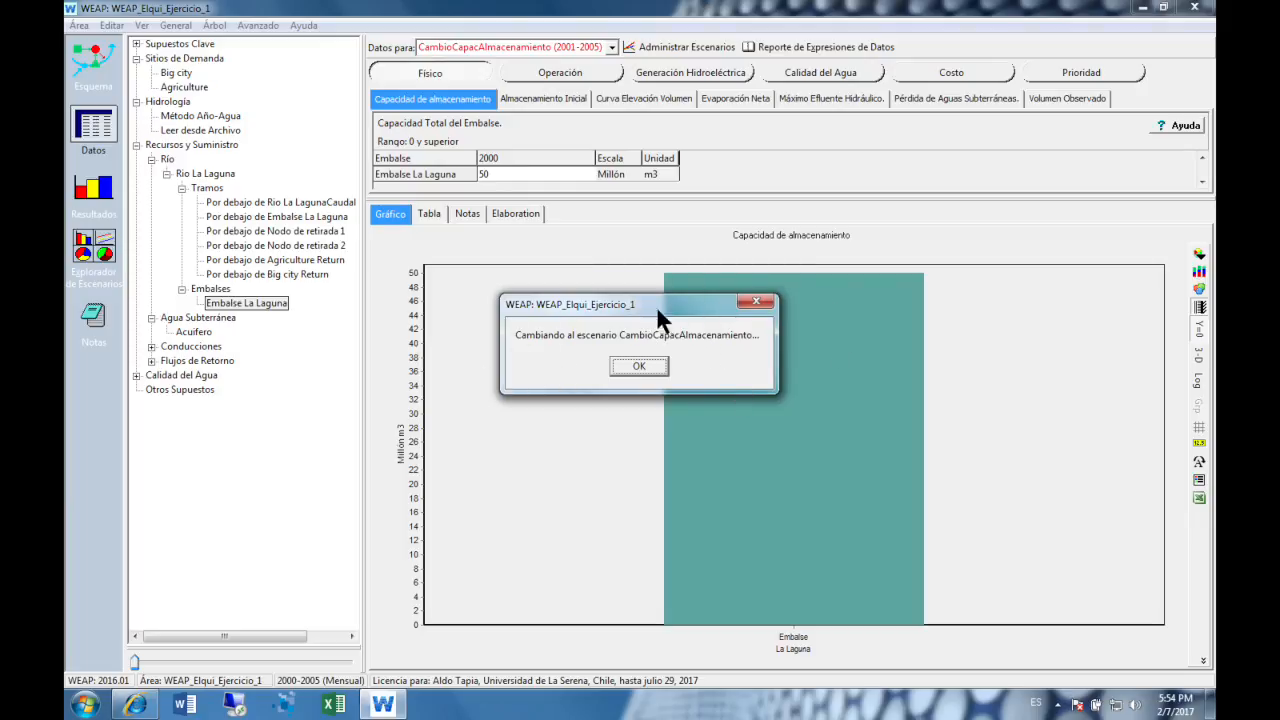
- Accept the switch to CambioCapacAlmacenamiento and view the storage capacity data of EscenarioBase (2001-2005)
{"action": "left_click", "coordinate": [629, 367]}
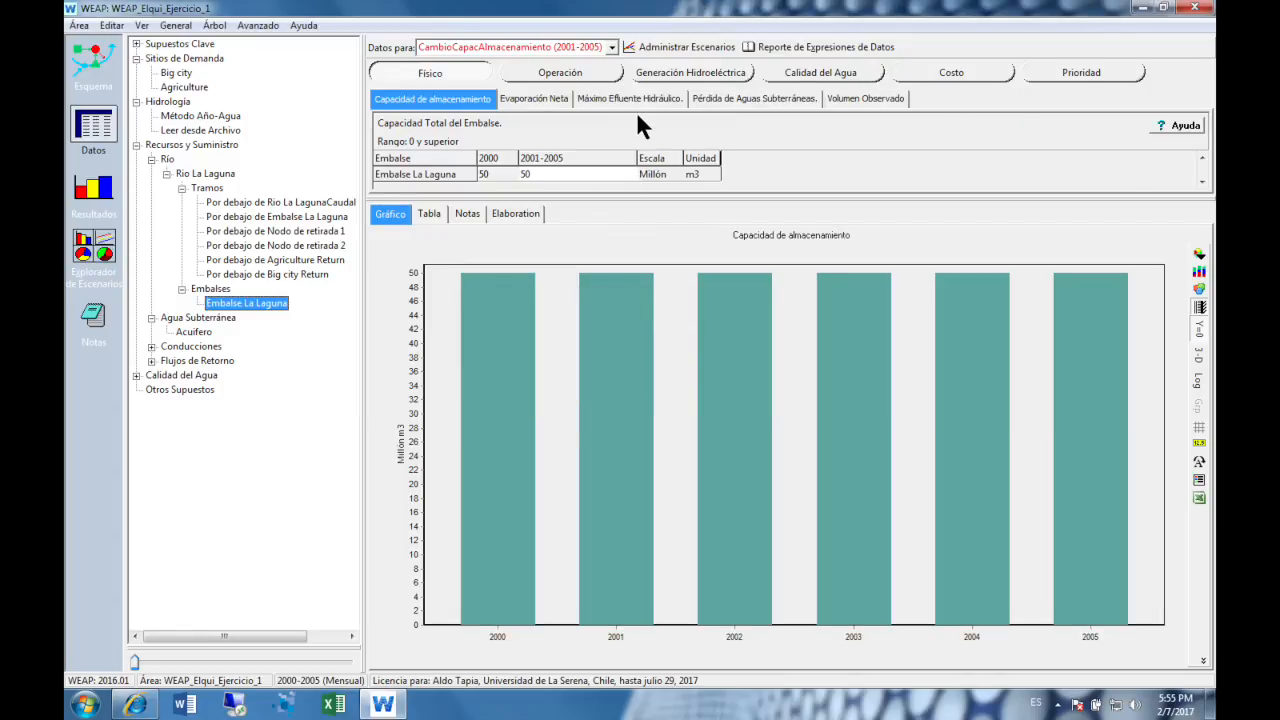
{"action": "middle_click", "coordinate": [618, 48]}
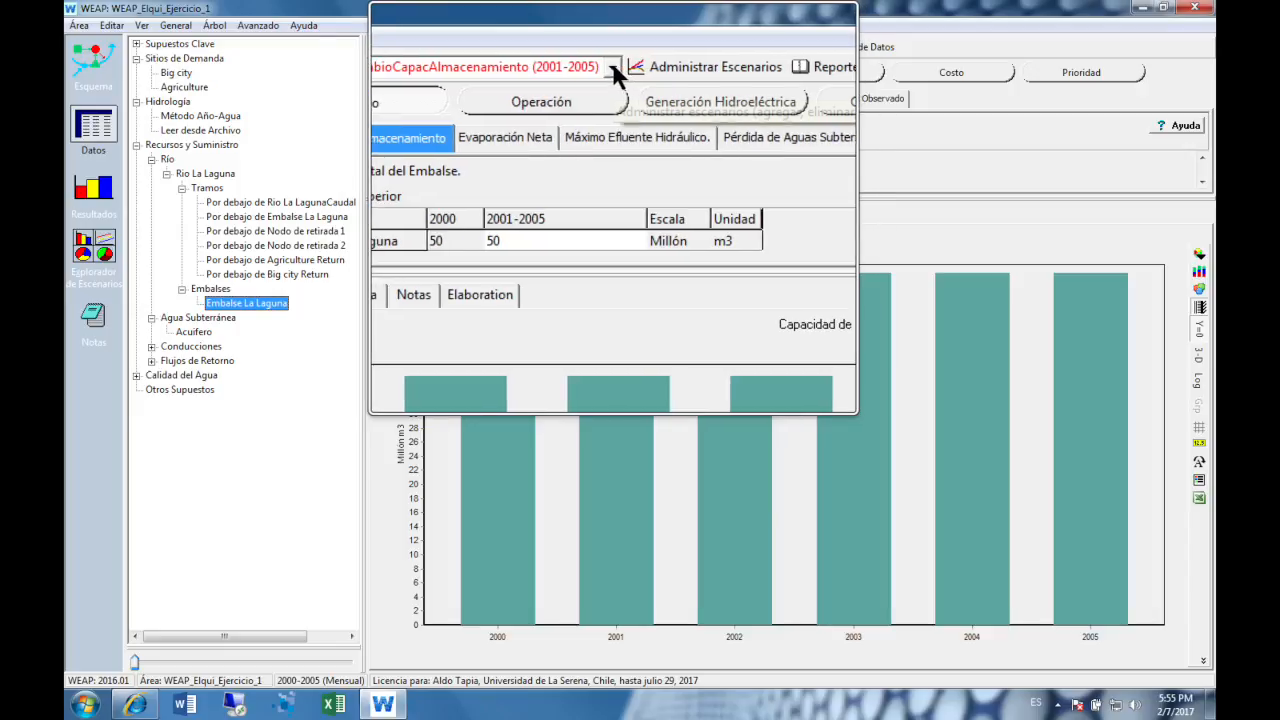
{"action": "left_click", "coordinate": [613, 65]}
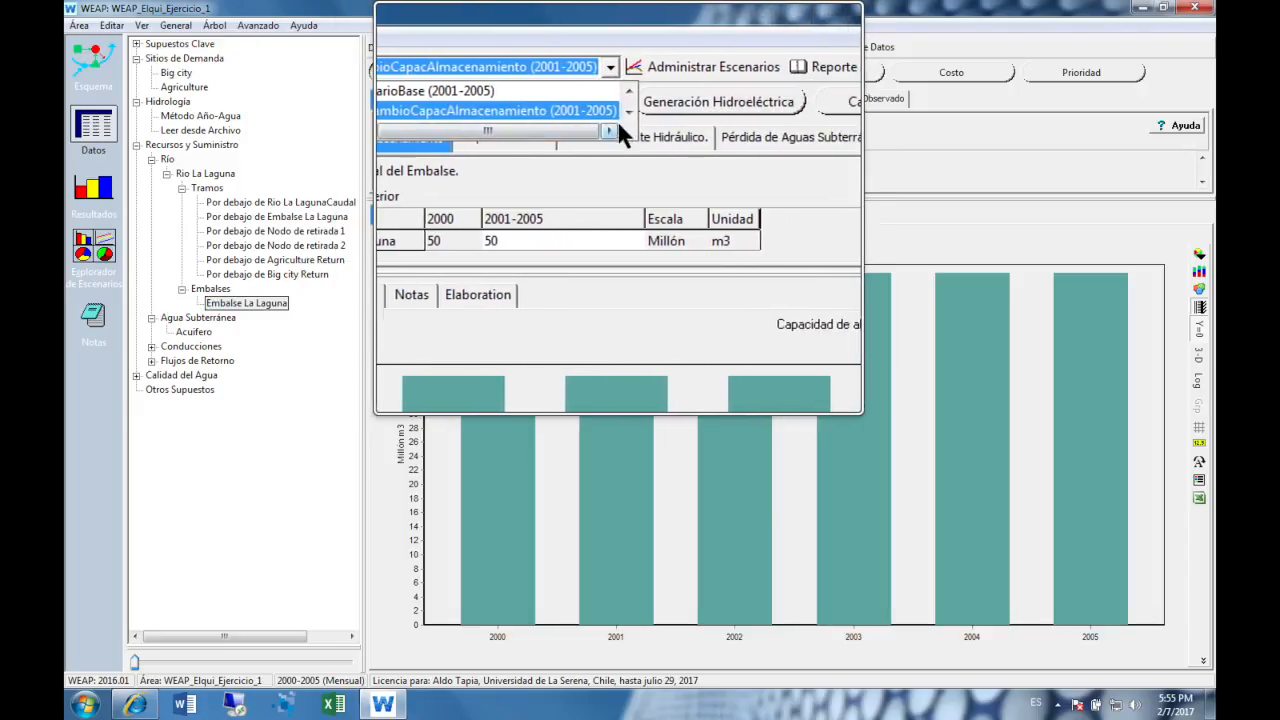
{"action": "left_click", "coordinate": [624, 90]}
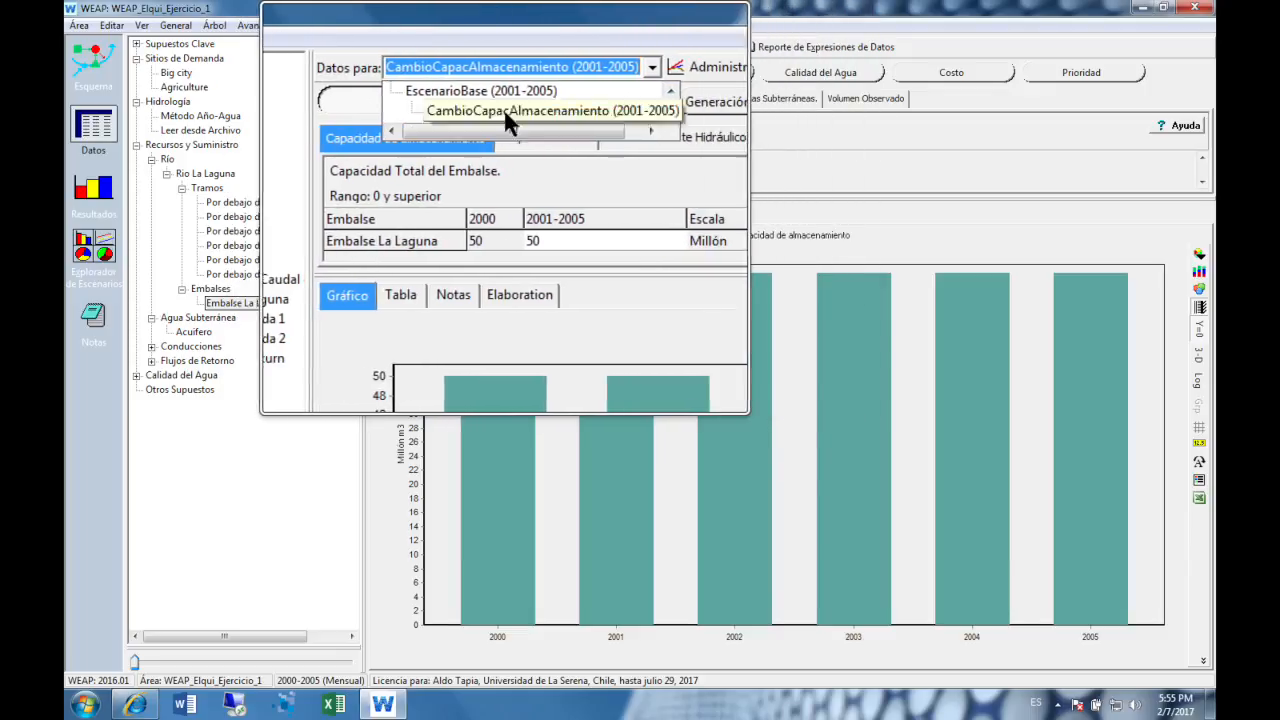
{"action": "left_click", "coordinate": [510, 90]}
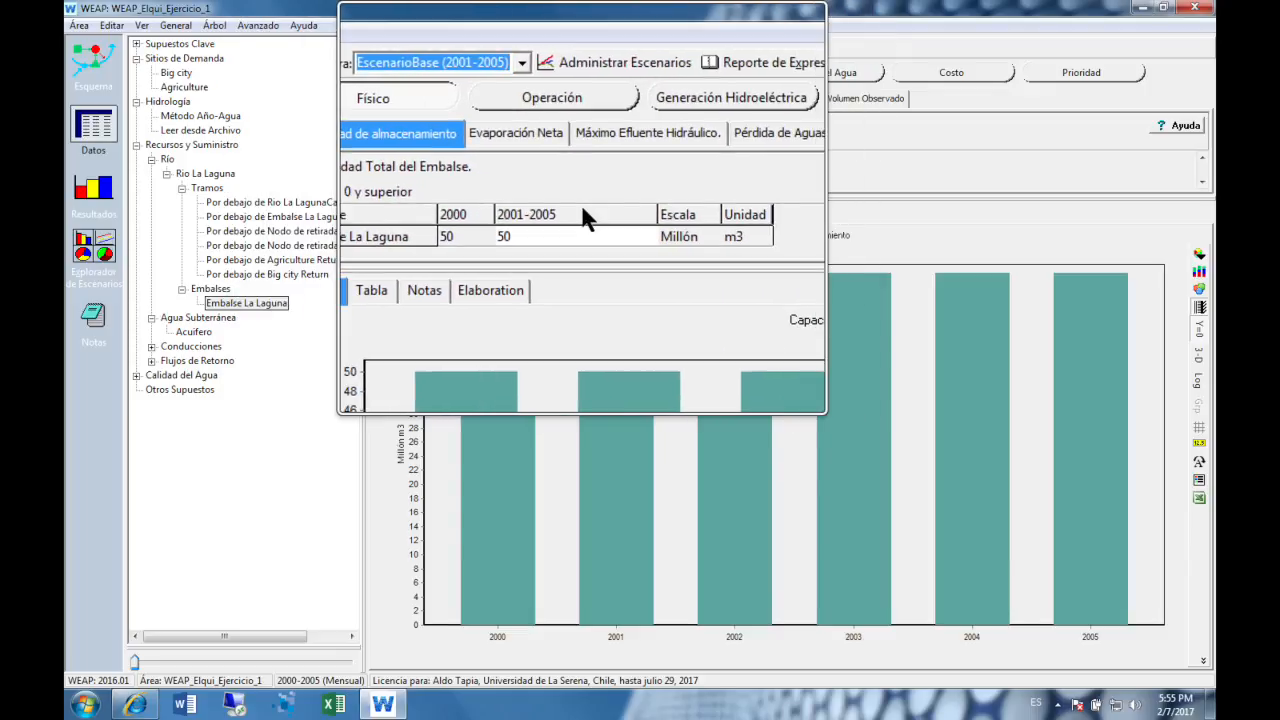
- In the CambioCapacAlmacenamiento scenario, set the 2001-2005 storage capacity of Embalse La Laguna to 30 million m3
{"action": "left_click", "coordinate": [537, 47]}
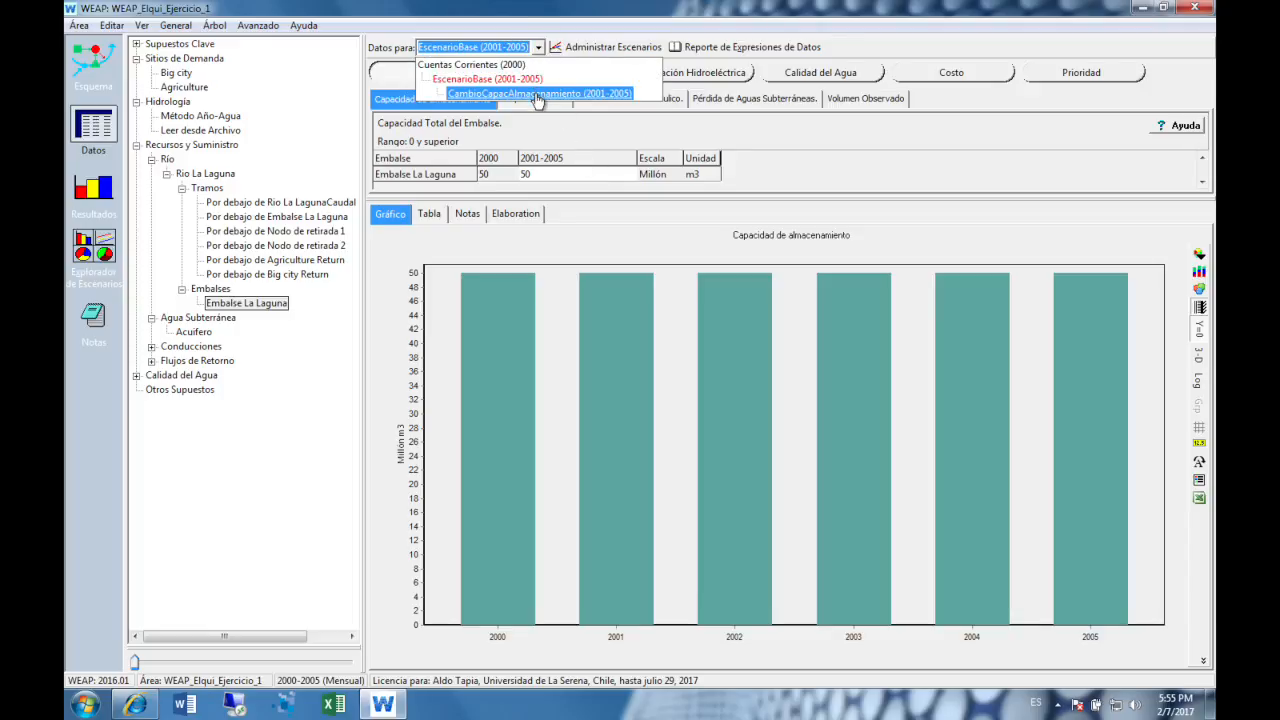
{"action": "left_click", "coordinate": [538, 94]}
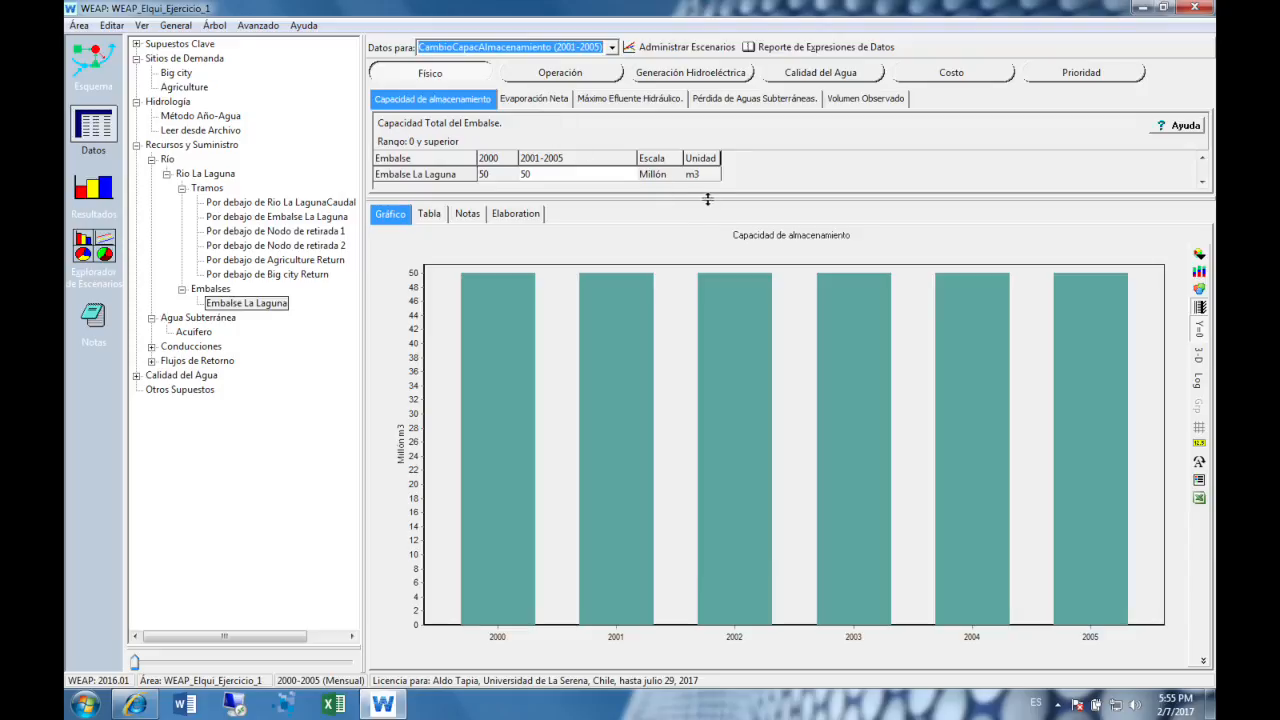
{"action": "left_click", "coordinate": [577, 176]}
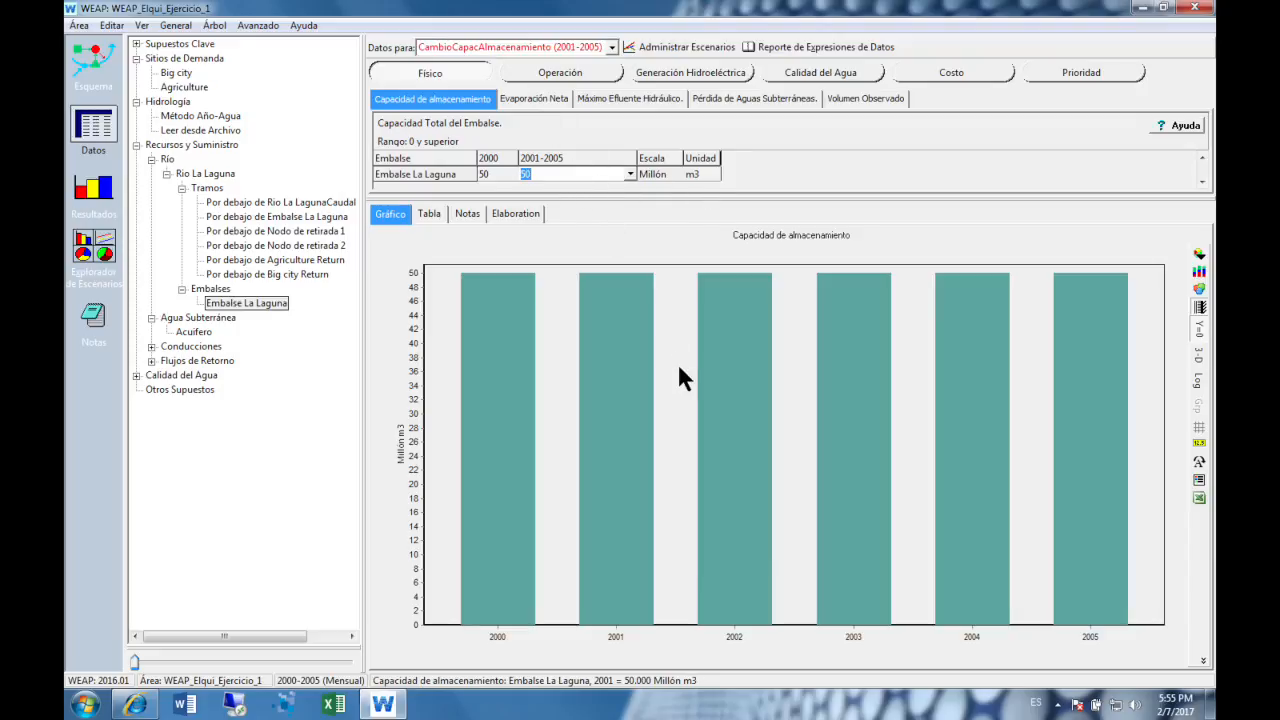
{"action": "type", "text": "30"}
{"action": "key", "text": "Return"}
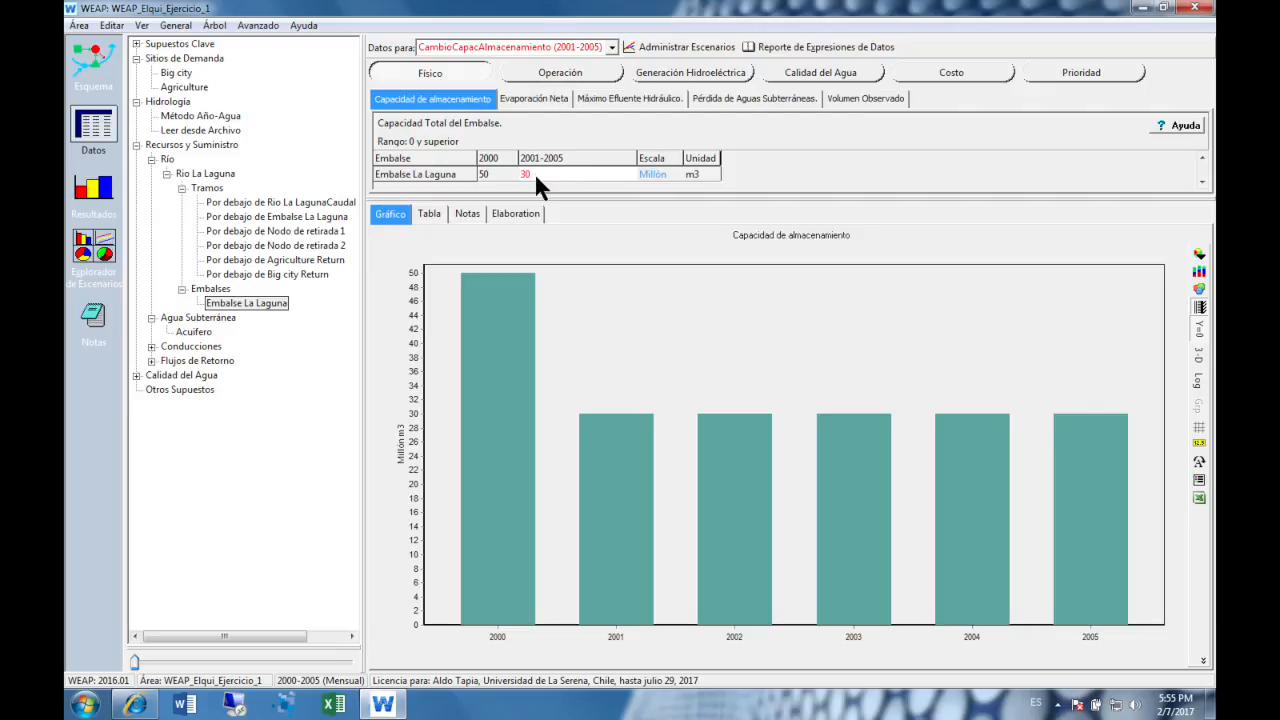
- View the storage capacity data of Embalse La Laguna in CambioCapacAlmacenamiento and in EscenarioBase (2001-2005)
{"action": "key", "text": "ctrl+alt+l"}
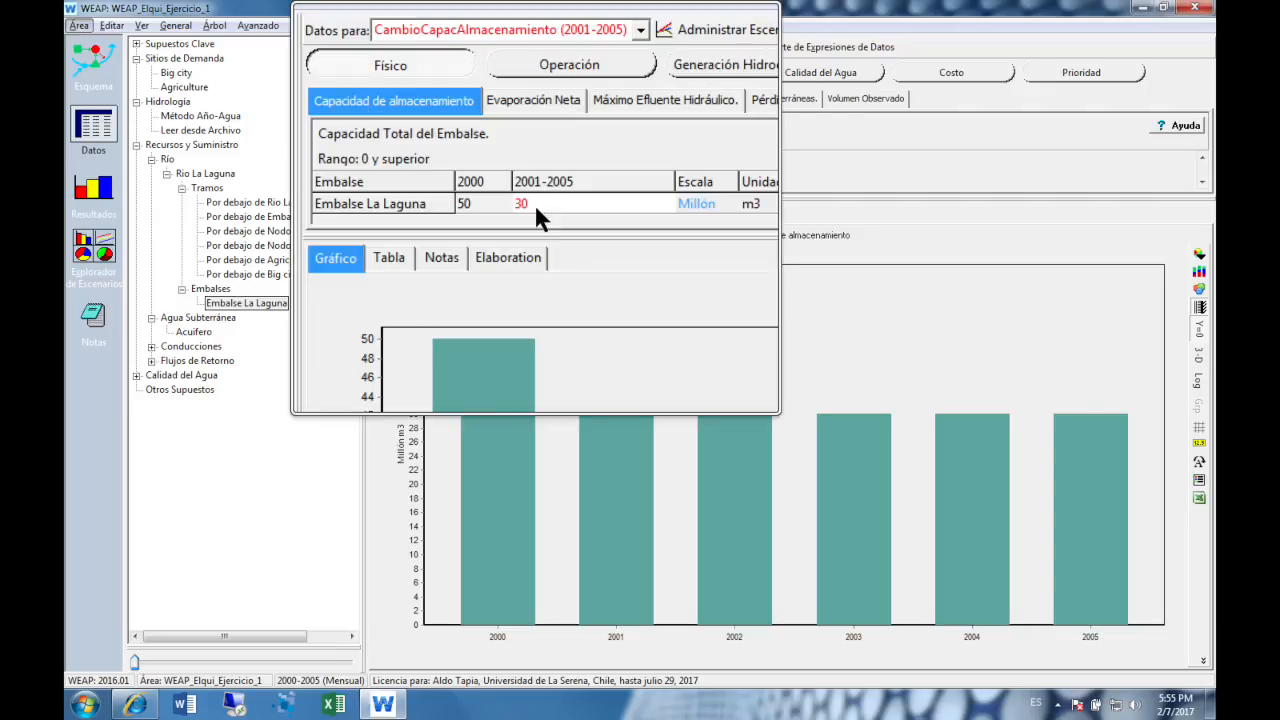
{"action": "key", "text": "super+Escape"}
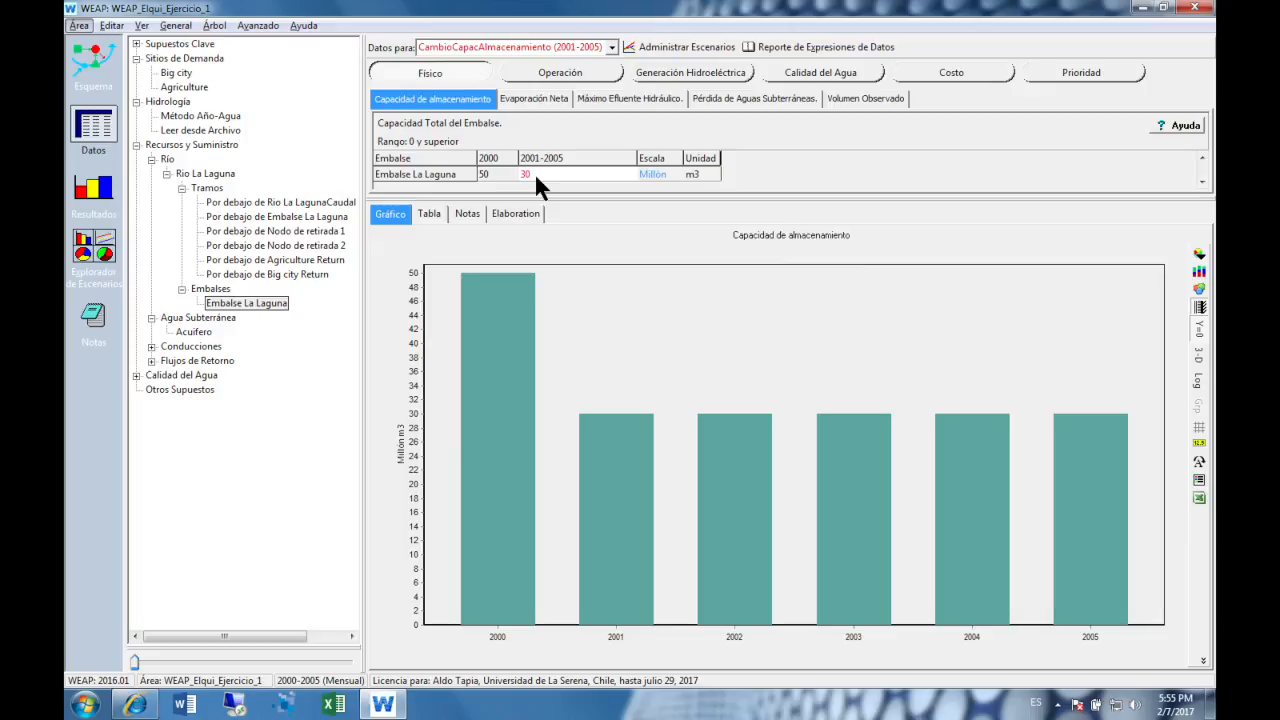
{"action": "left_click", "coordinate": [611, 48]}
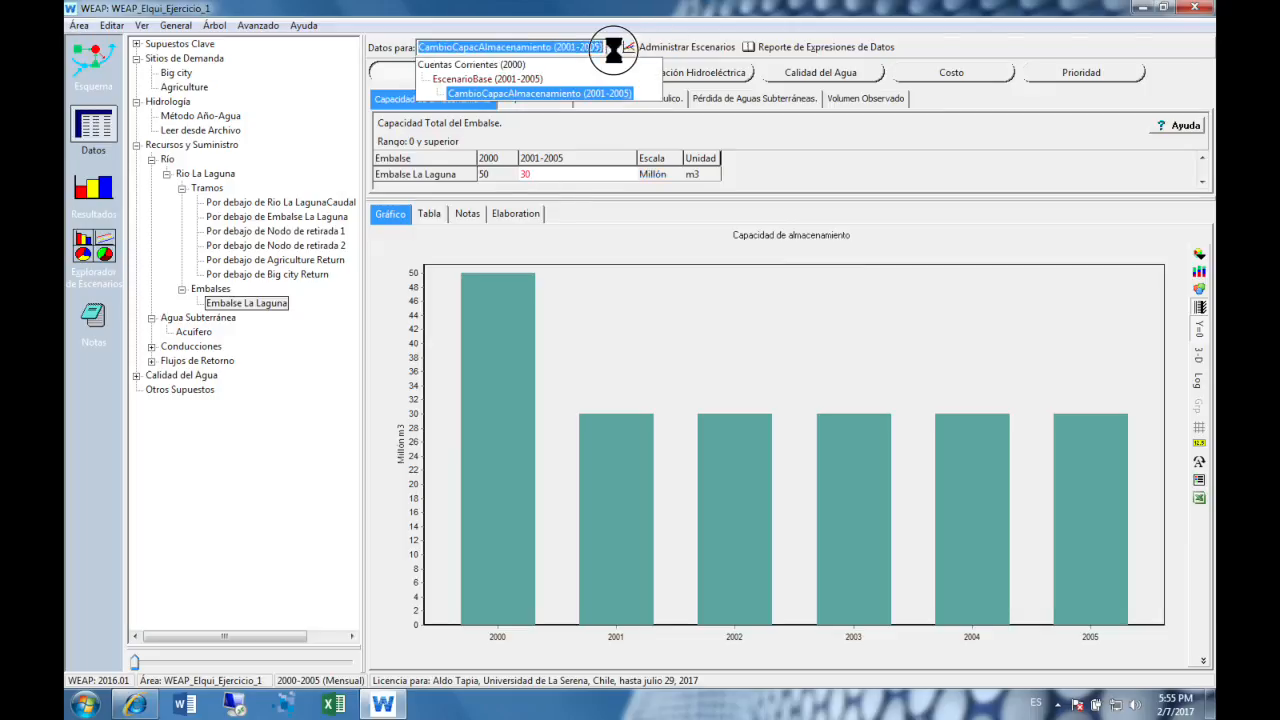
{"action": "left_click", "coordinate": [500, 79]}
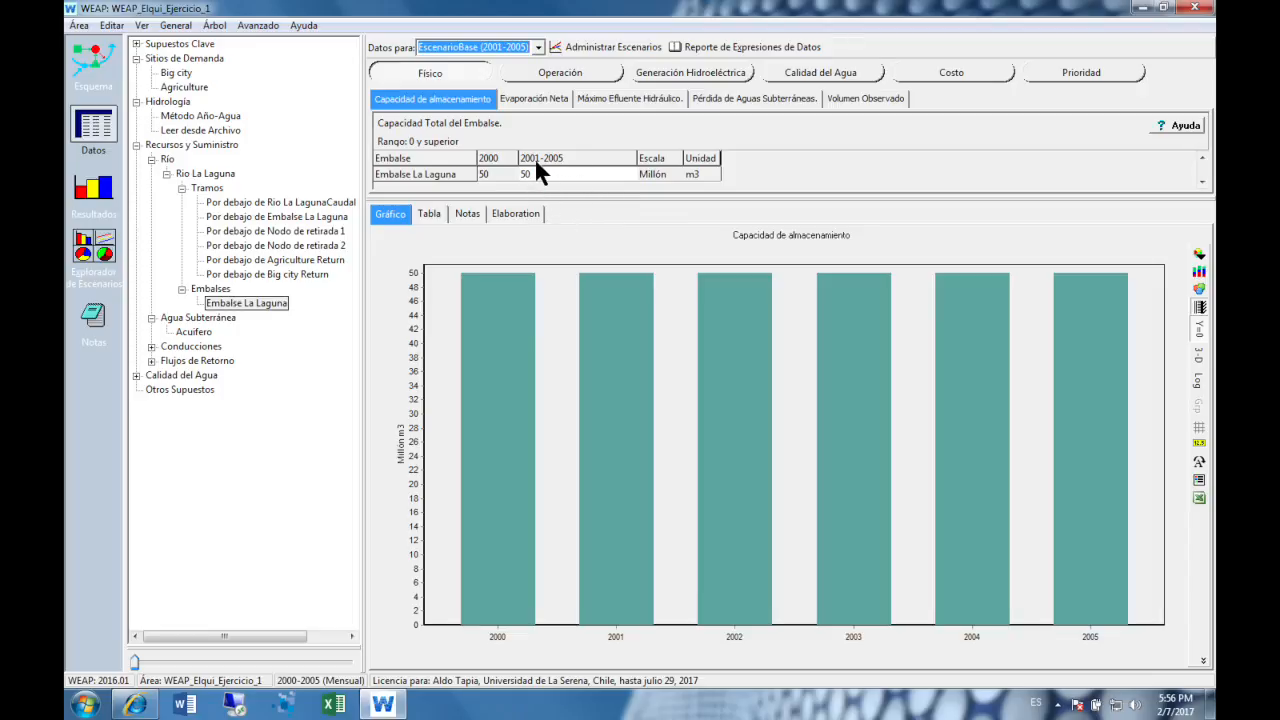
- In the CambioCapacAlmacenamiento scenario, set the 2001-2005 storage capacity of Embalse La Laguna to 50 million m3
{"action": "left_click", "coordinate": [536, 47]}
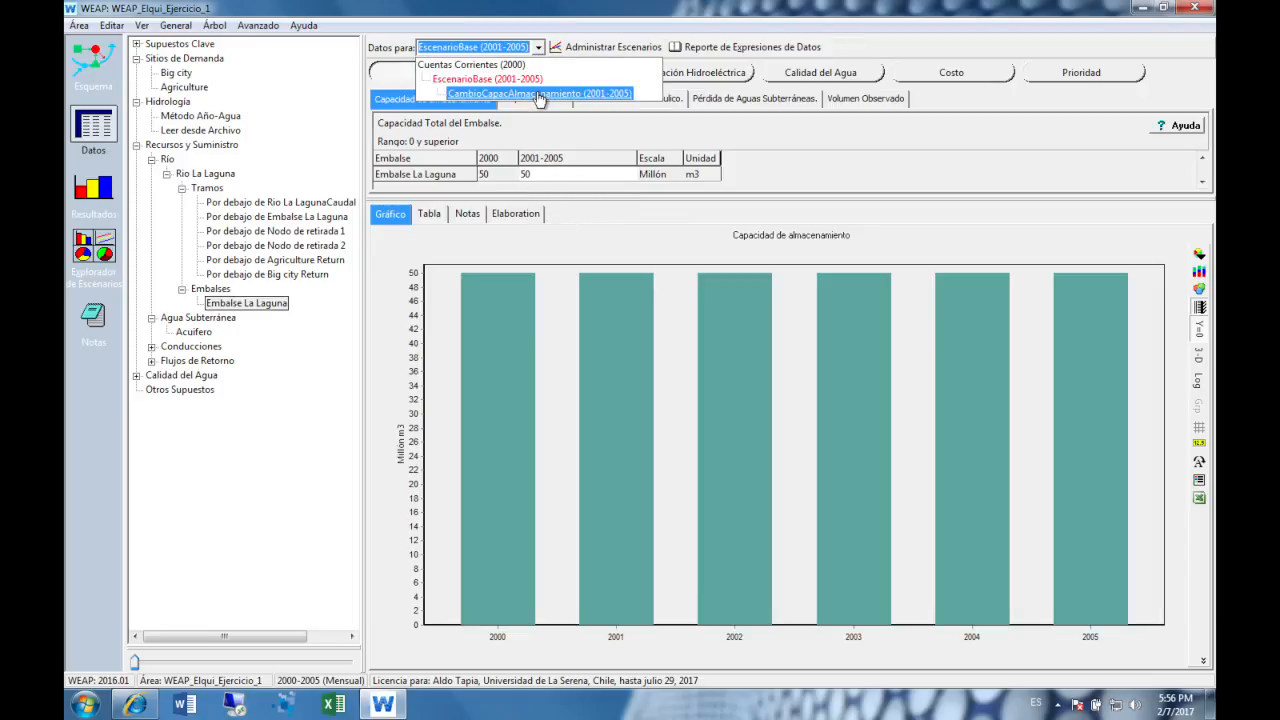
{"action": "left_click", "coordinate": [539, 94]}
{"action": "left_click", "coordinate": [597, 174]}
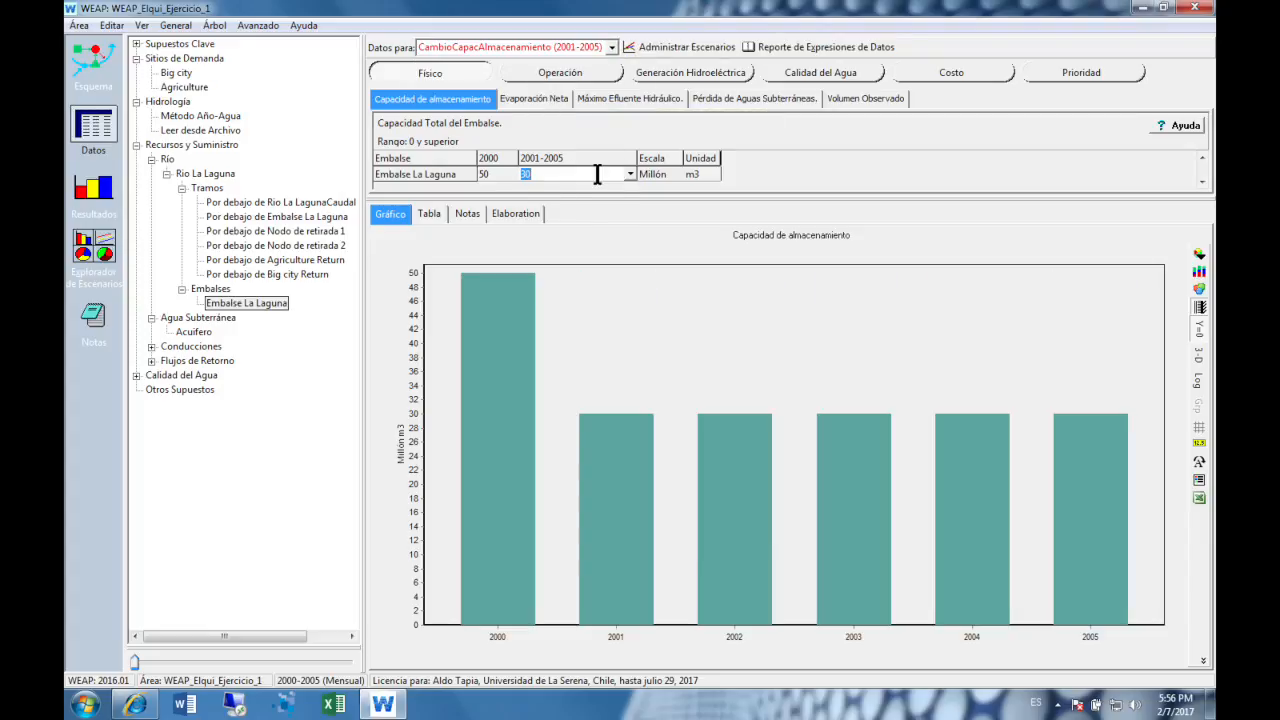
{"action": "key", "text": "BackSpace"}
{"action": "type", "text": "50"}
{"action": "key", "text": "Return"}
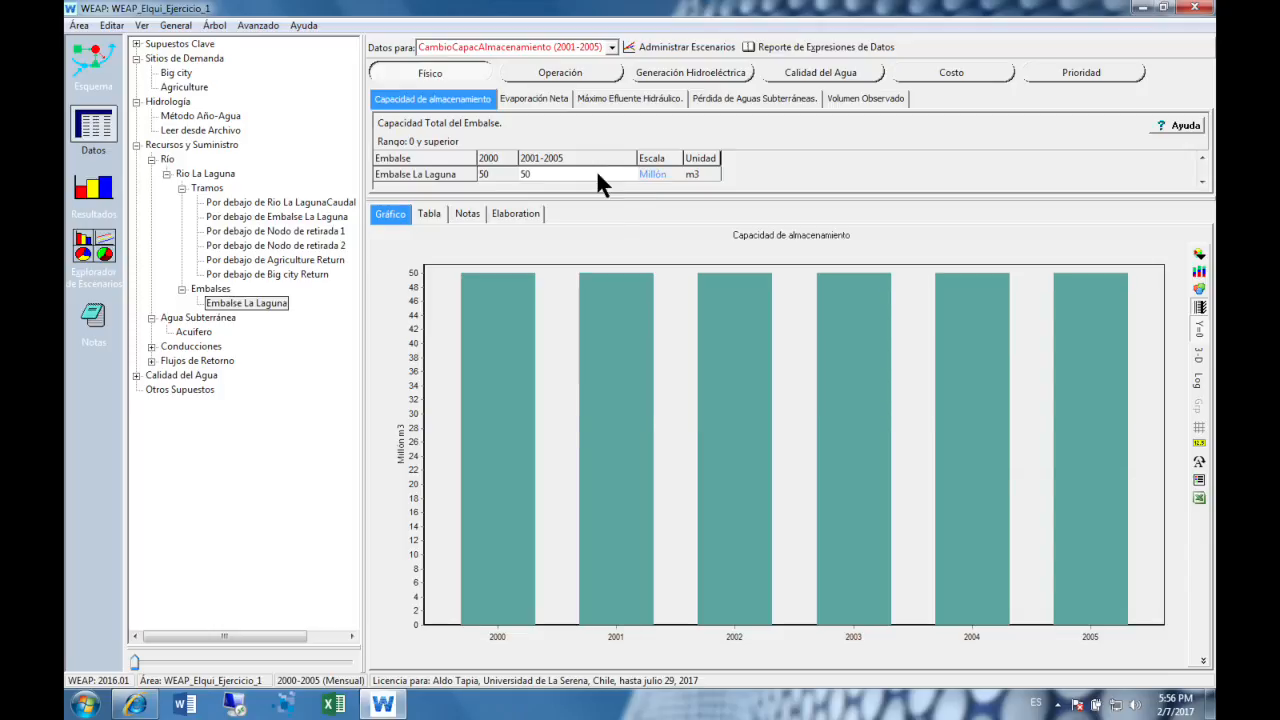
- In the EscenarioBase scenario, set the 2001-2005 storage capacity of Embalse La Laguna to 30 million m3
{"action": "left_click", "coordinate": [612, 45]}
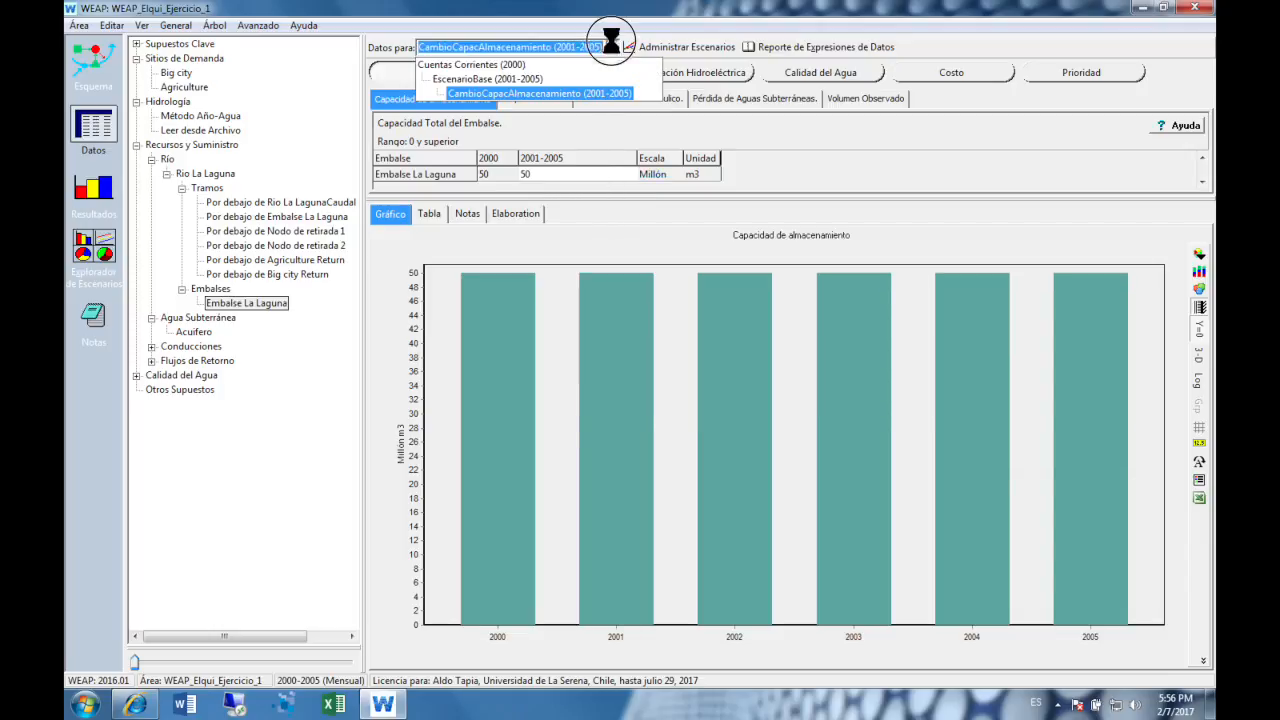
{"action": "left_click", "coordinate": [551, 80]}
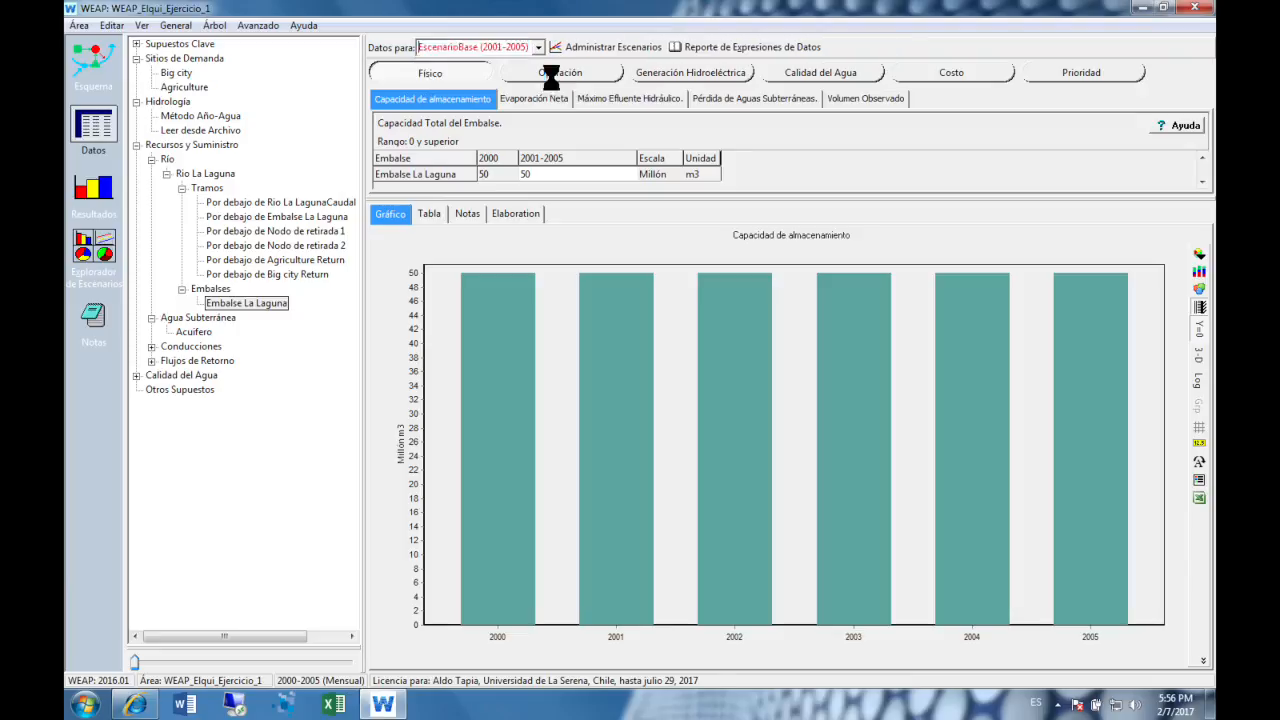
{"action": "left_click", "coordinate": [615, 170]}
{"action": "type", "text": "30"}
{"action": "key", "text": "Return"}
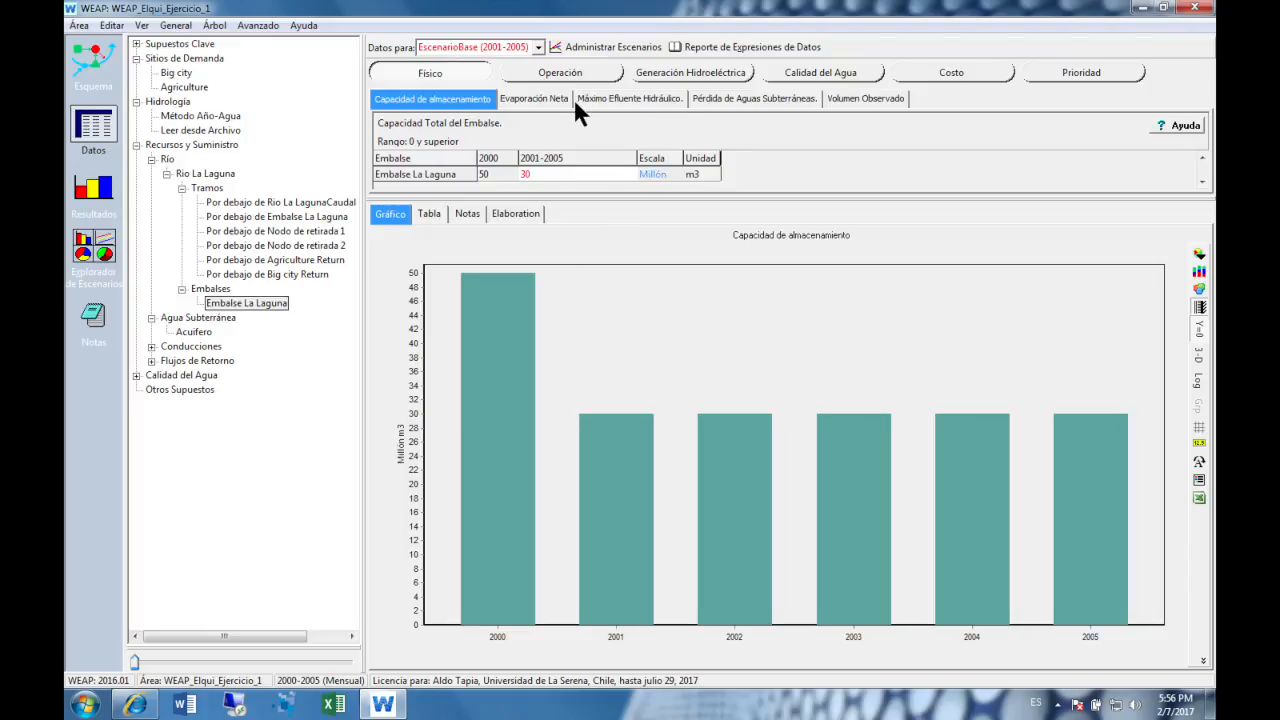
- Check the storage capacity that Embalse La Laguna has in the CambioCapacAlmacenamiento scenario
{"action": "left_click", "coordinate": [533, 46]}
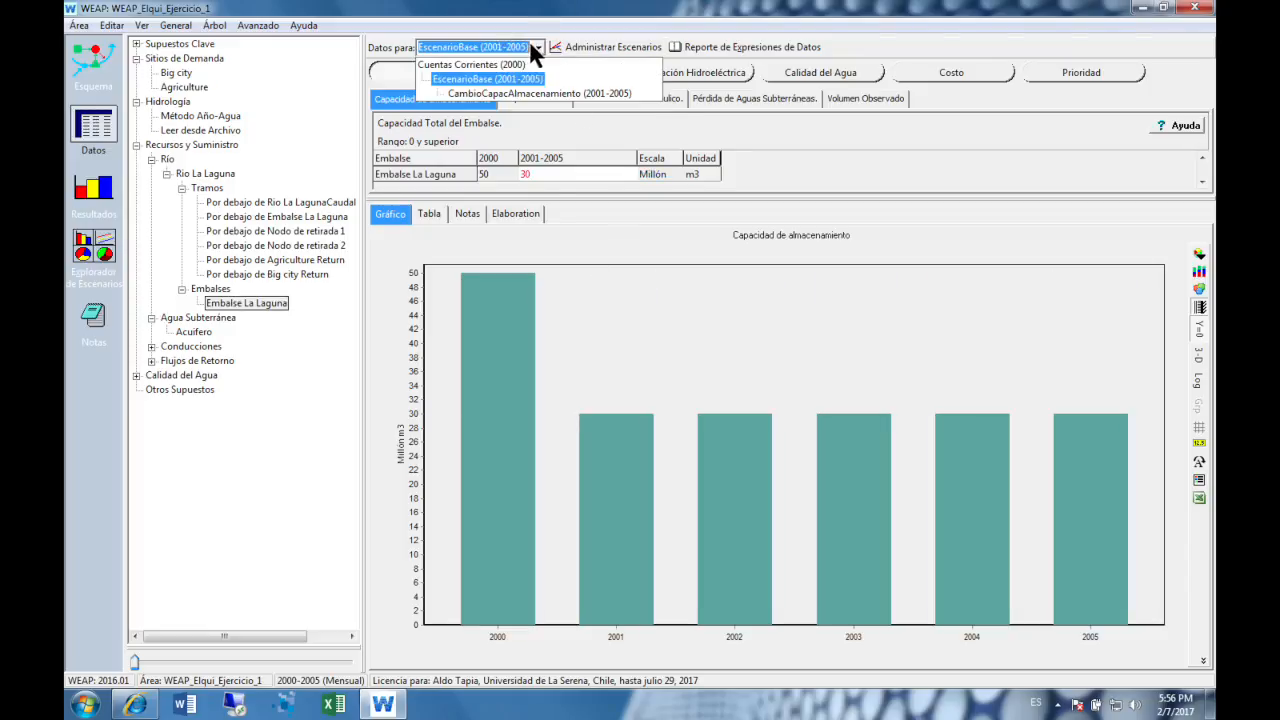
{"action": "left_click", "coordinate": [497, 93]}
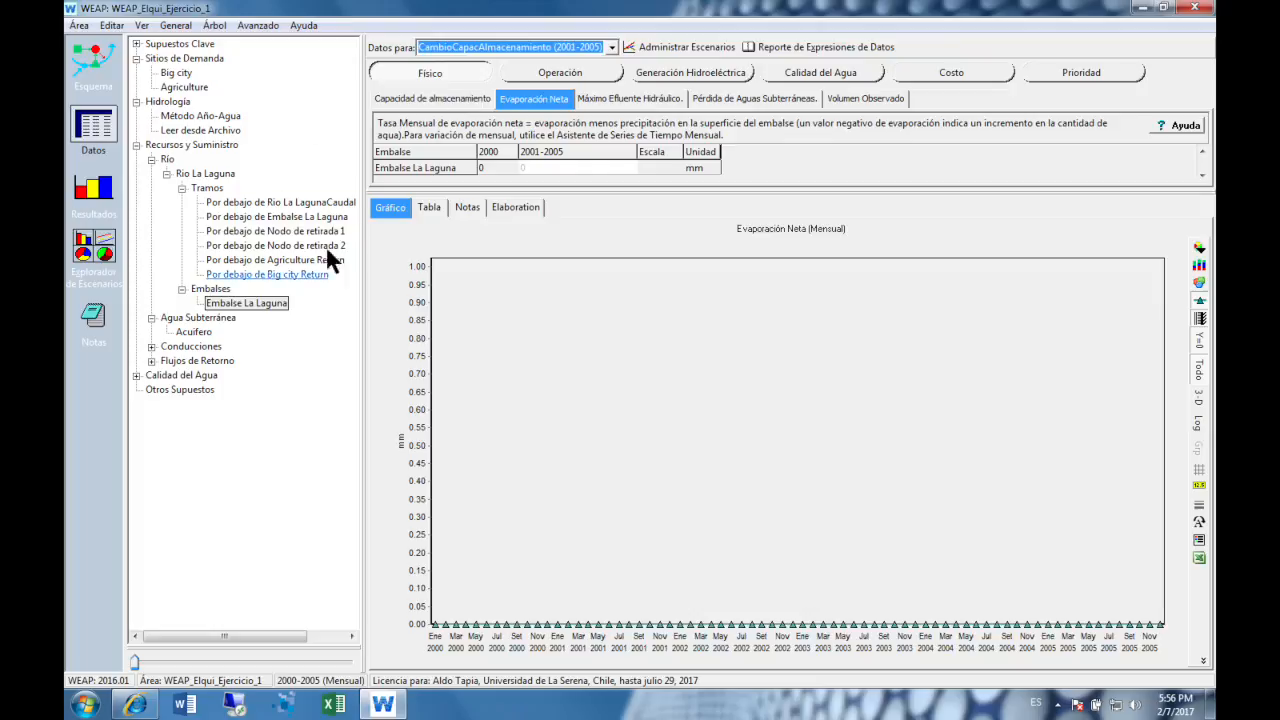
{"action": "left_click", "coordinate": [432, 99]}
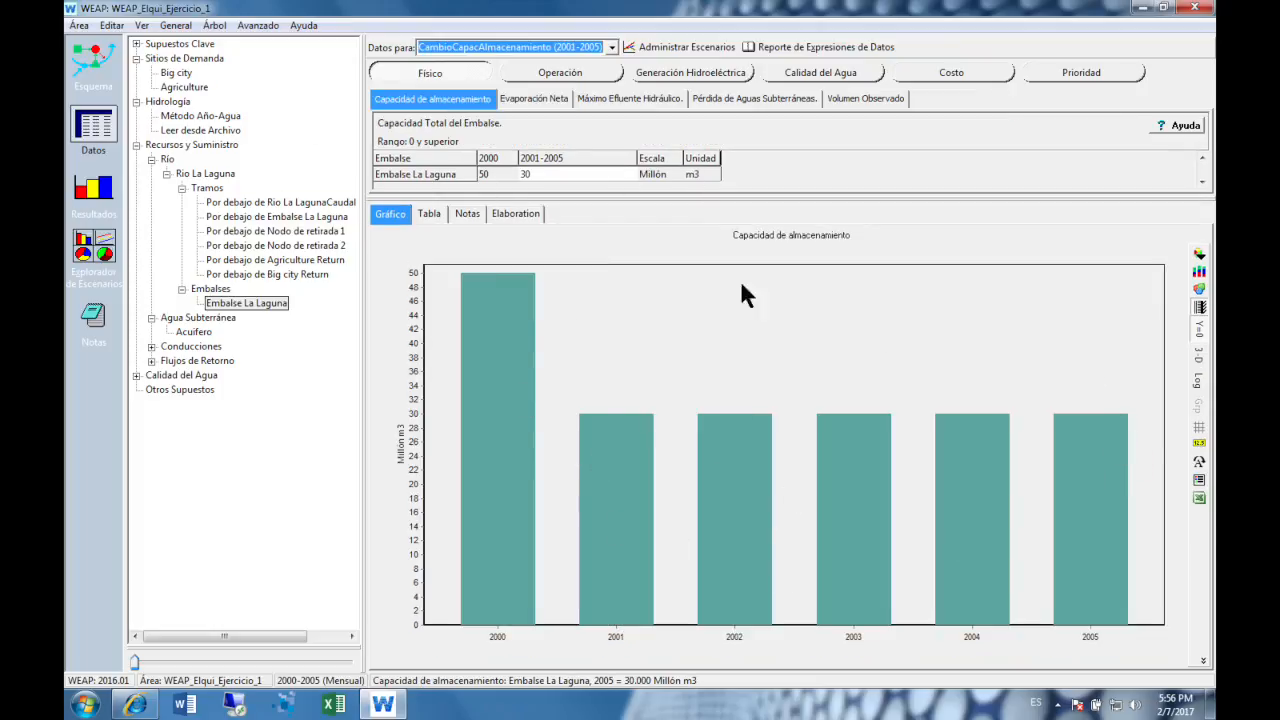
- Set the 2001-2005 storage capacity of Embalse La Laguna in EscenarioBase back to 50 million m3
{"action": "left_click", "coordinate": [610, 47]}
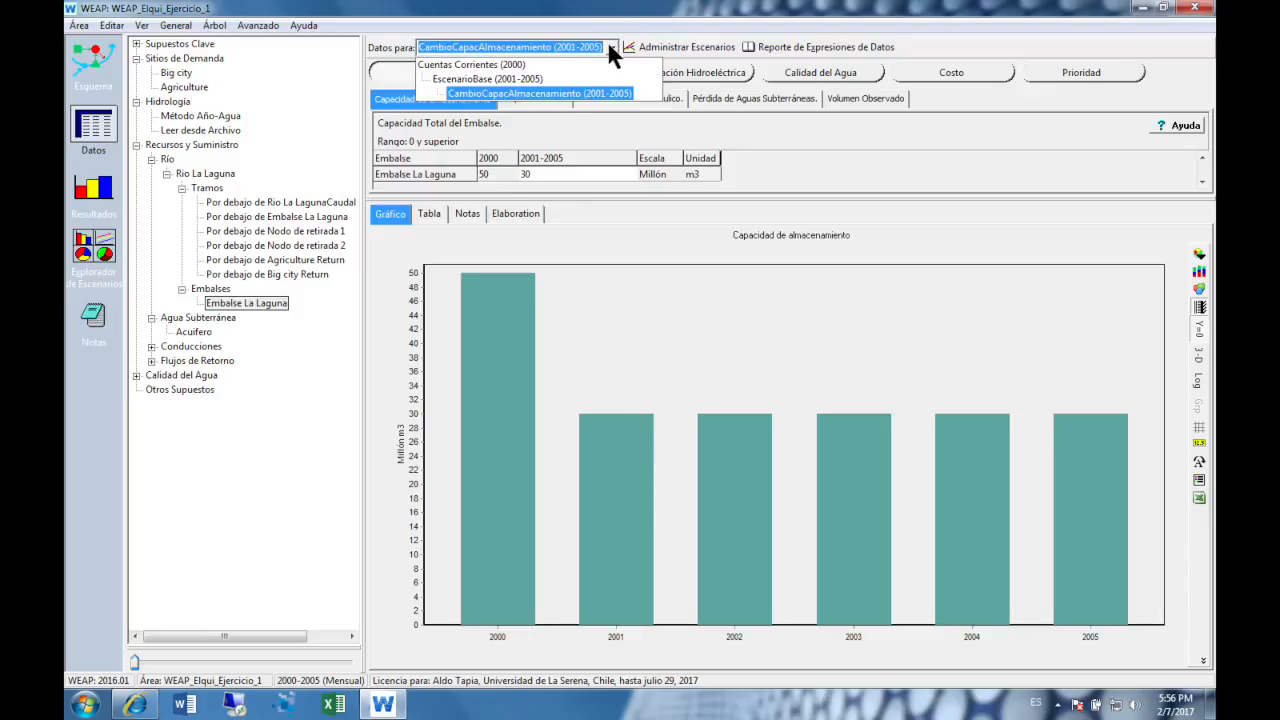
{"action": "left_click", "coordinate": [586, 78]}
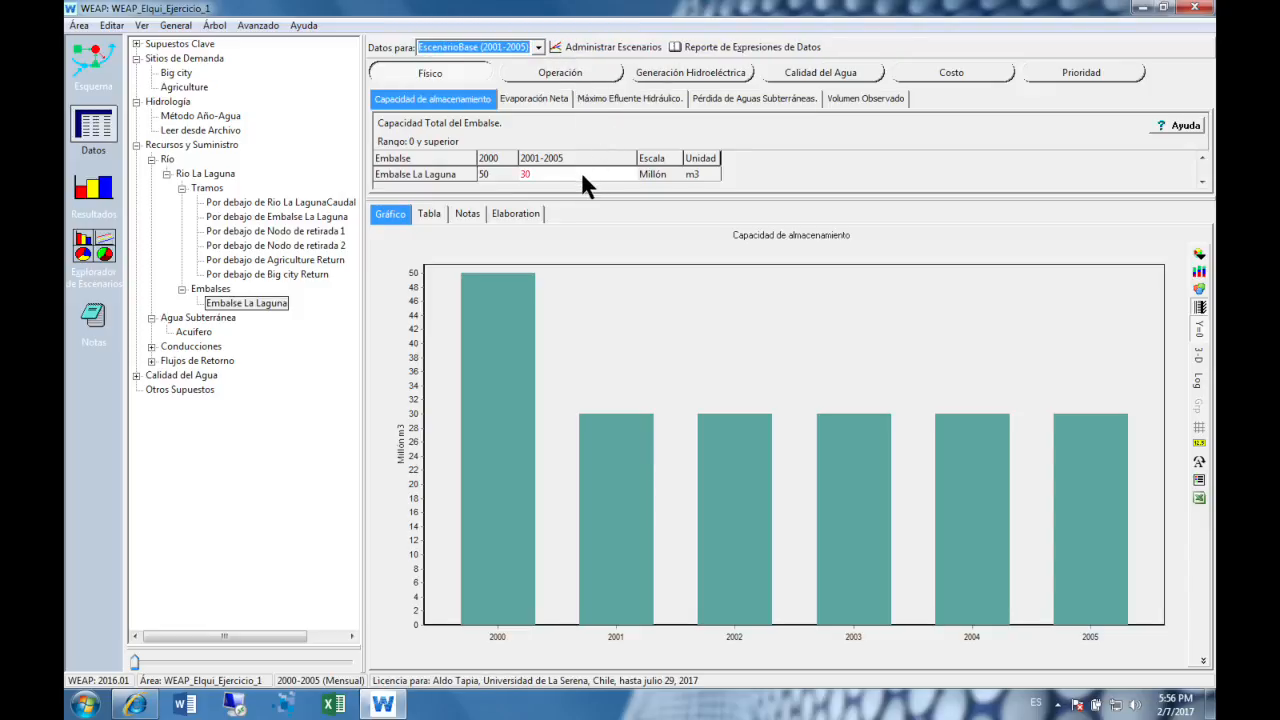
{"action": "left_click", "coordinate": [581, 172]}
{"action": "type", "text": "50"}
{"action": "key", "text": "Return"}
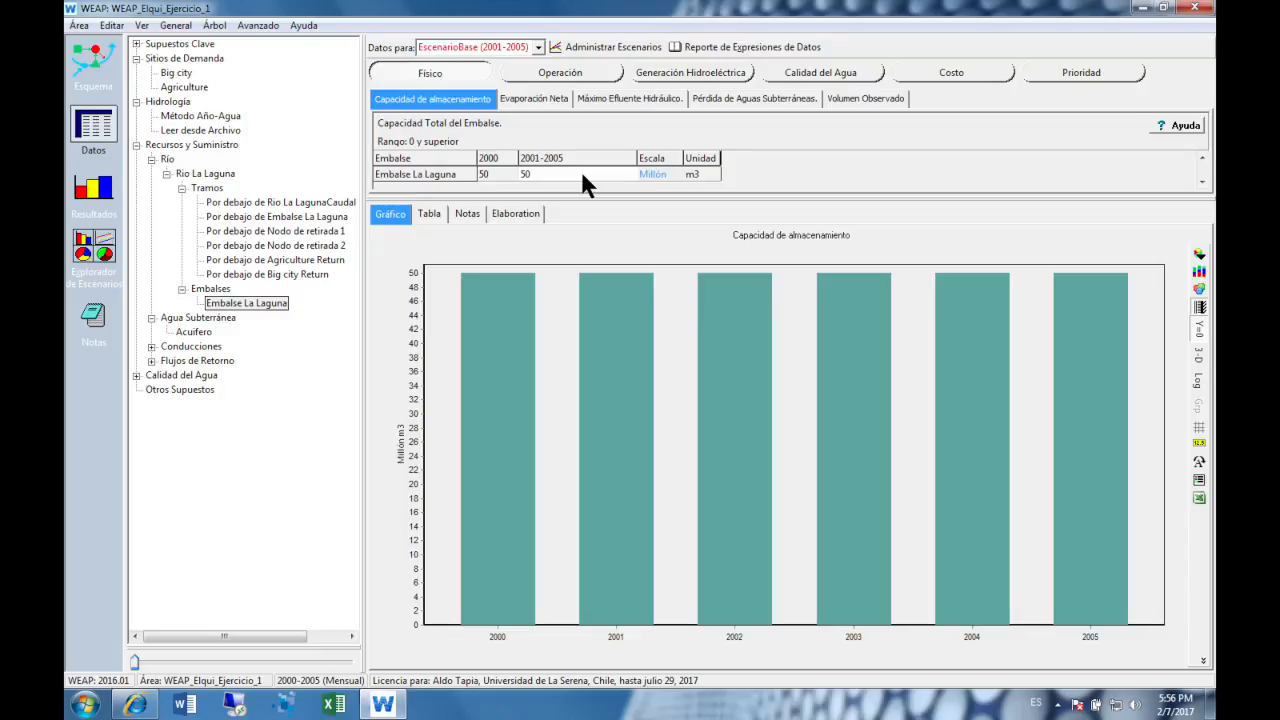
{"action": "left_click", "coordinate": [591, 46]}
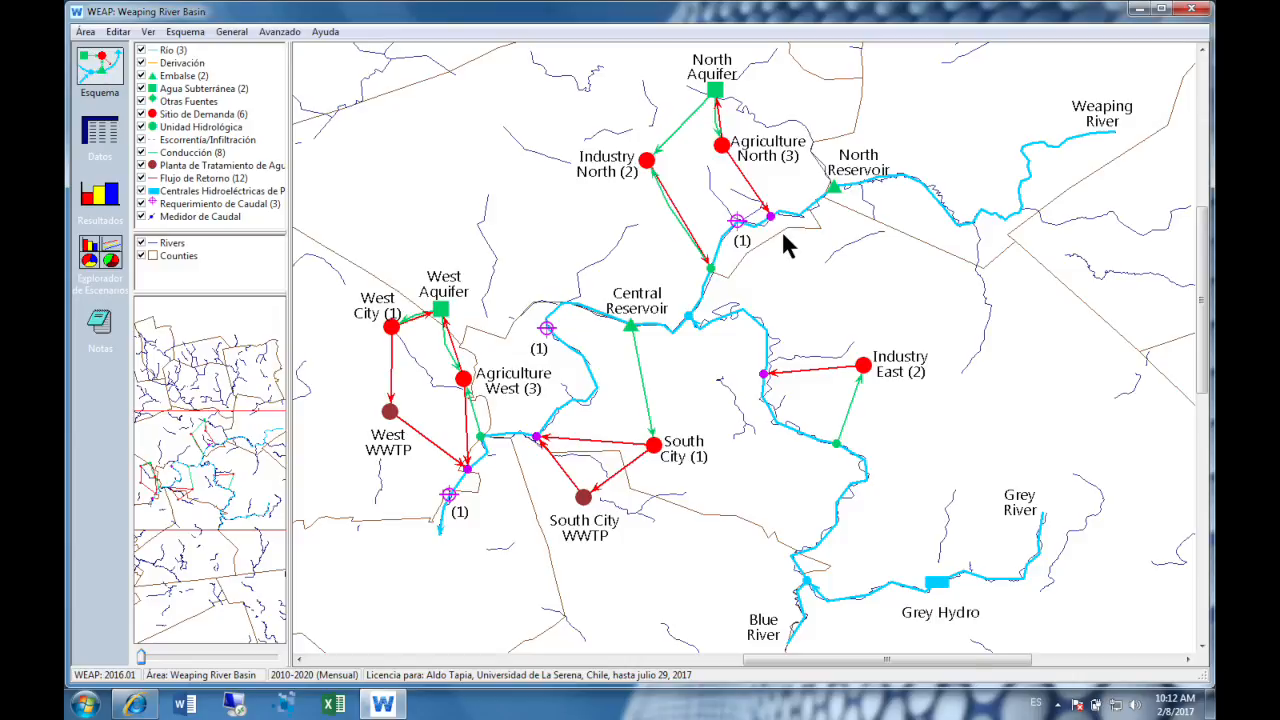
- Restore the backed-up area WEAP_Choapa_Ejercicio_2 from its zip file in the Modelos Escenarios folder
{"action": "left_click", "coordinate": [86, 31]}
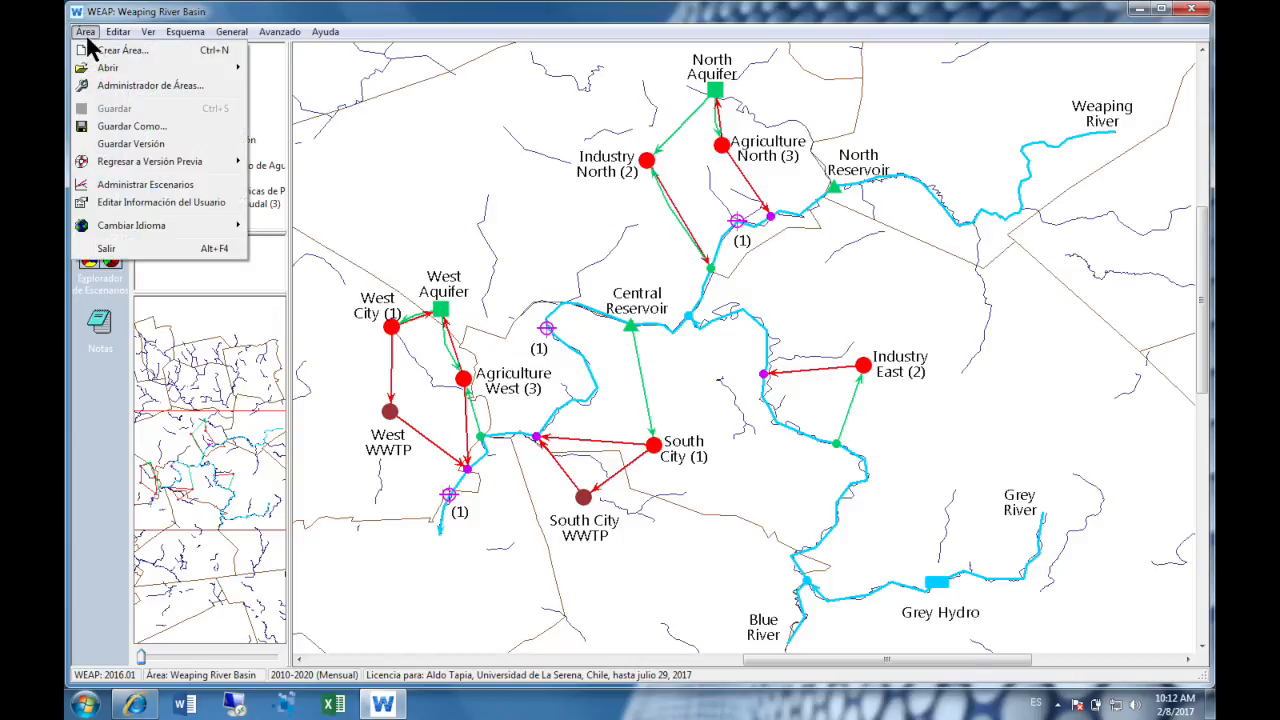
{"action": "left_click", "coordinate": [166, 87]}
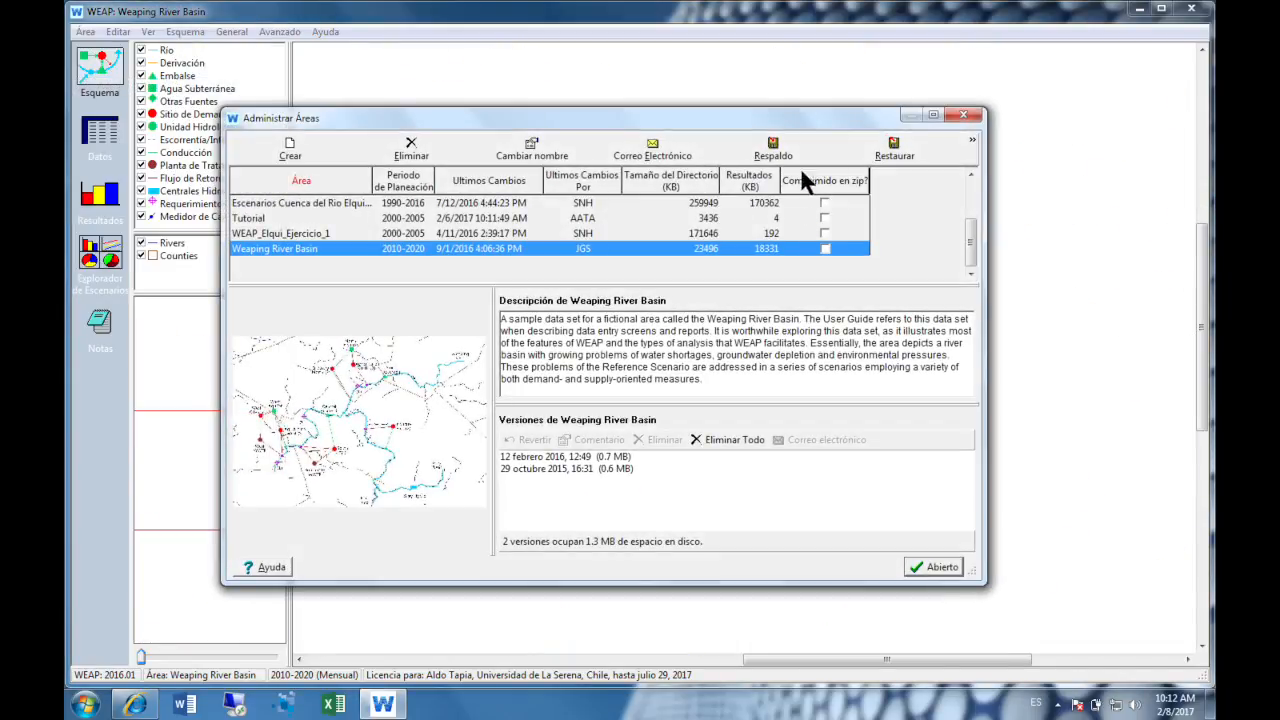
{"action": "left_click", "coordinate": [891, 148]}
{"action": "left_click", "coordinate": [500, 337]}
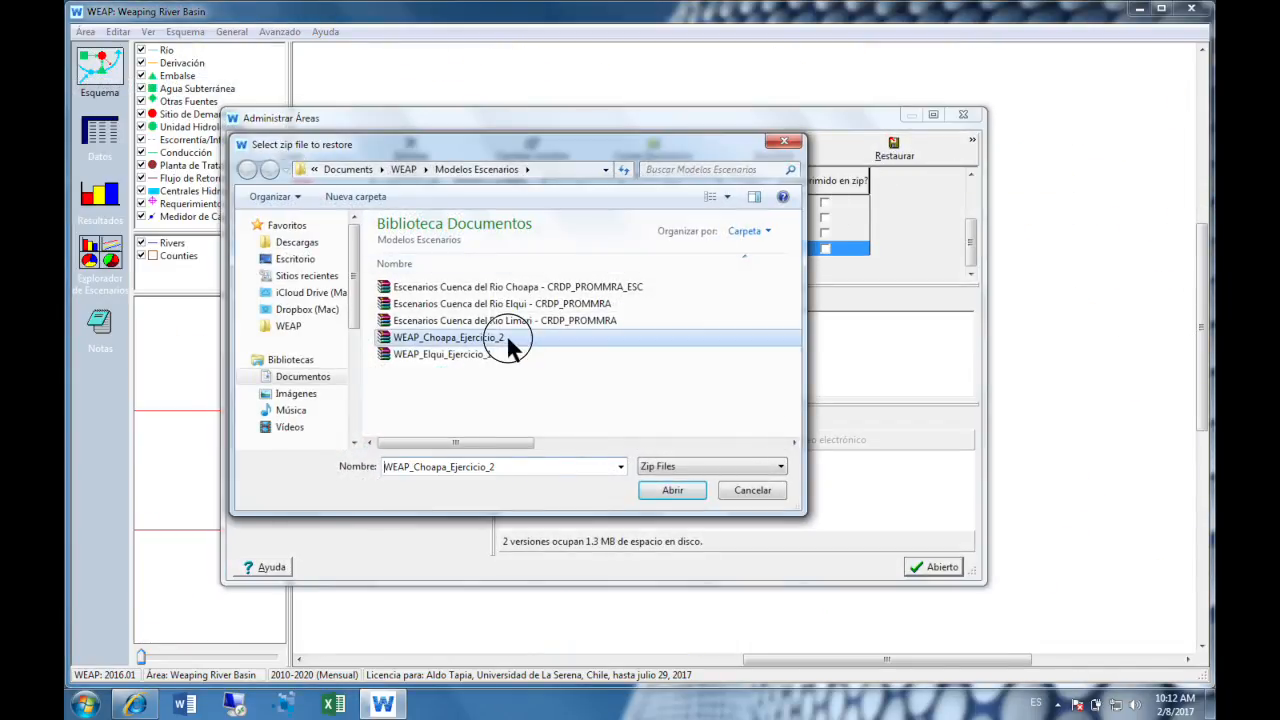
{"action": "left_click", "coordinate": [690, 490]}
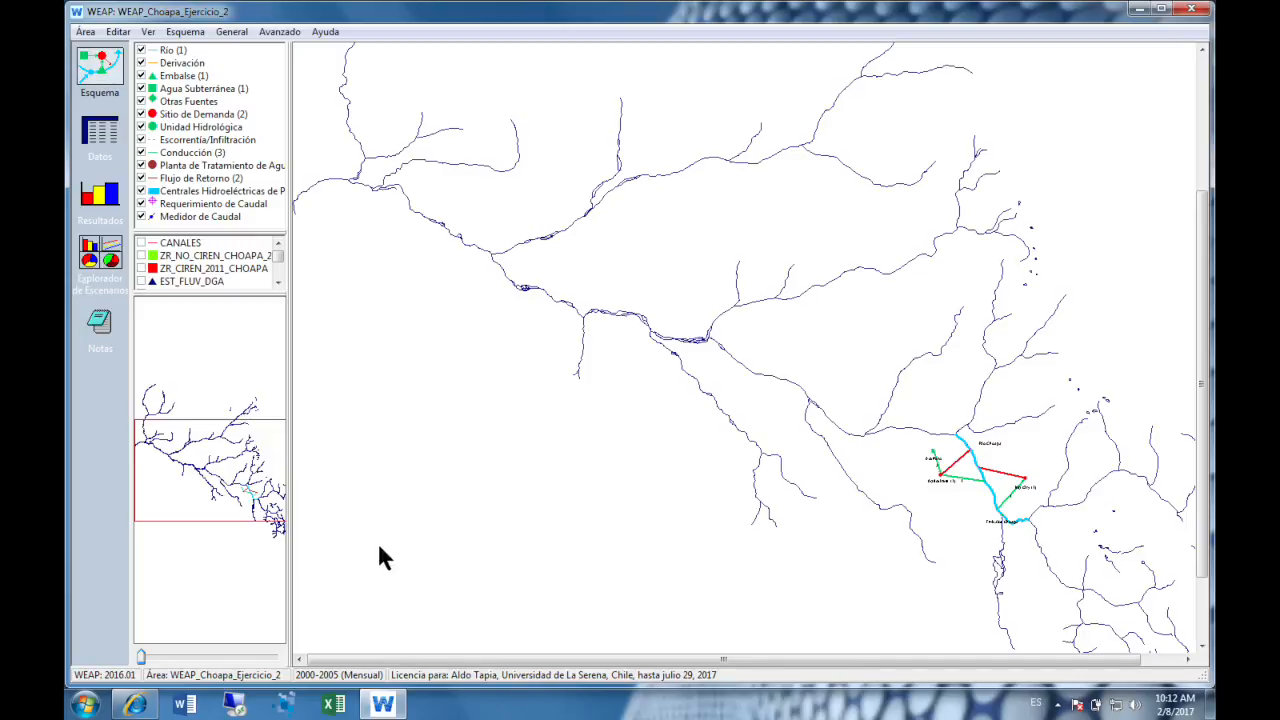
- Show the demand and supply network up close in the schematic and open the scenario manager from the data view
{"action": "left_click_drag", "start_coordinate": [228, 477], "coordinate": [268, 514]}
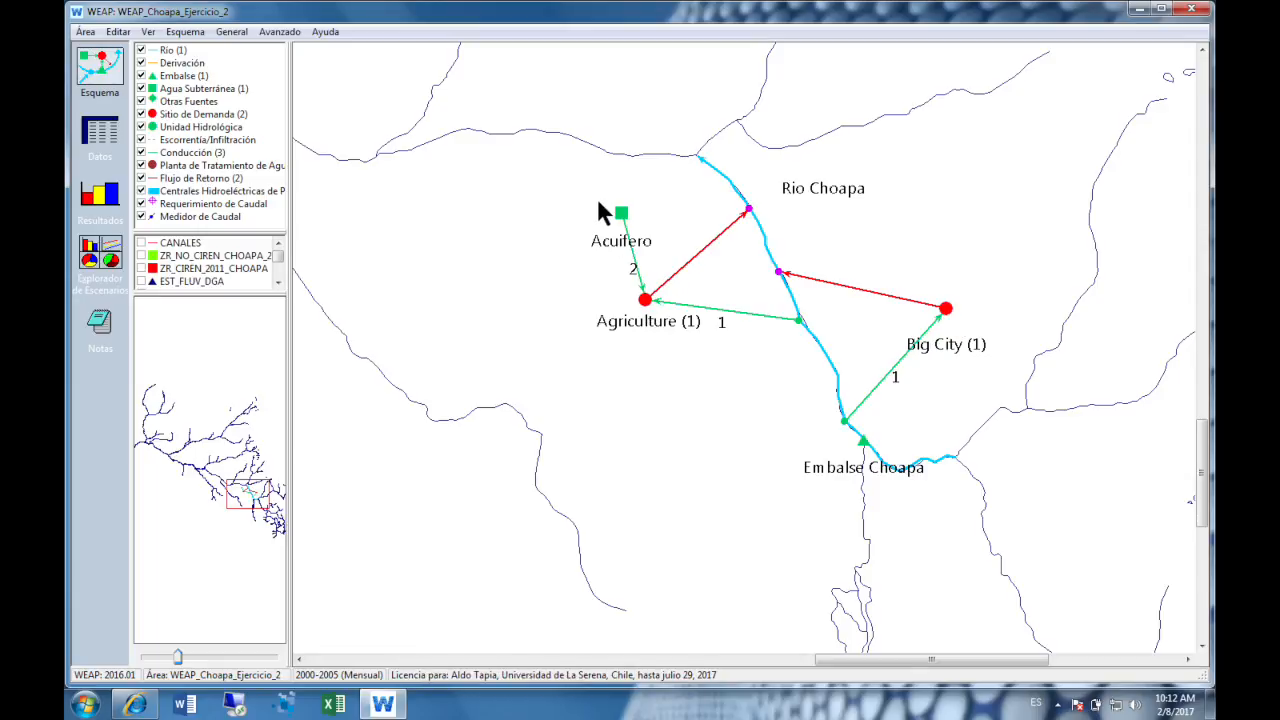
{"action": "left_click", "coordinate": [100, 132]}
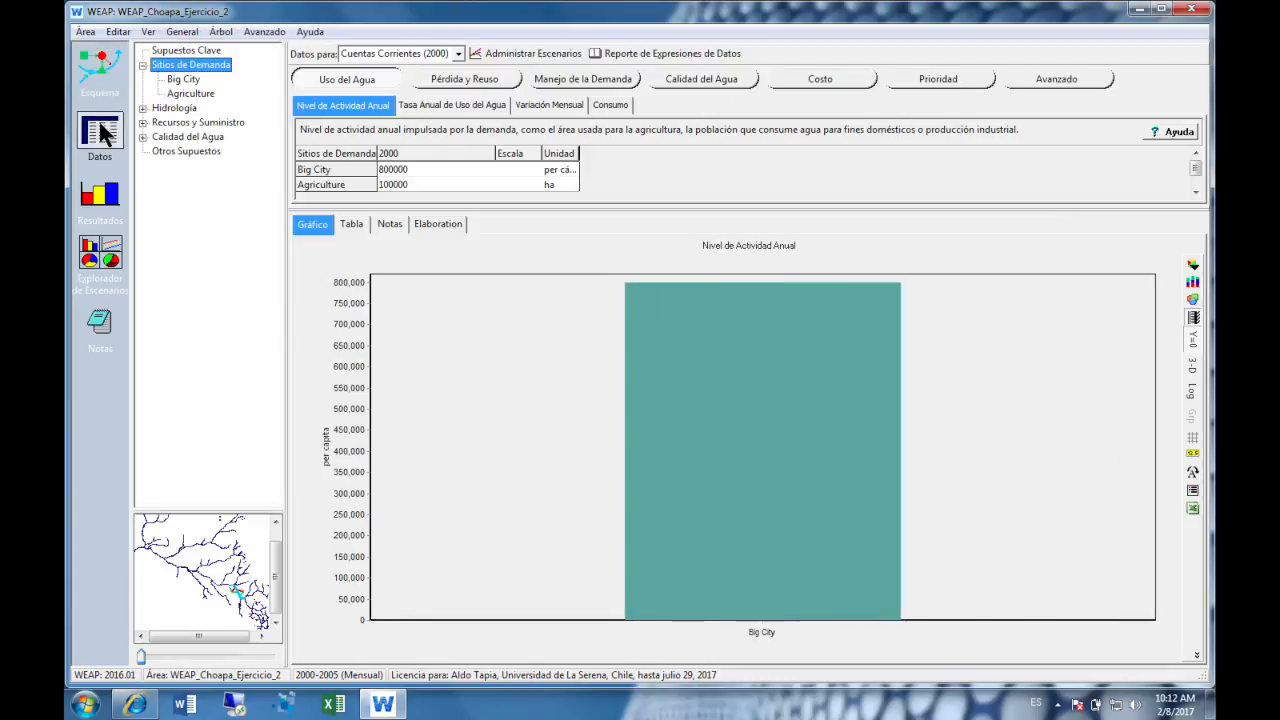
{"action": "key", "text": "ctrl+alt+l"}
{"action": "left_click", "coordinate": [505, 53]}
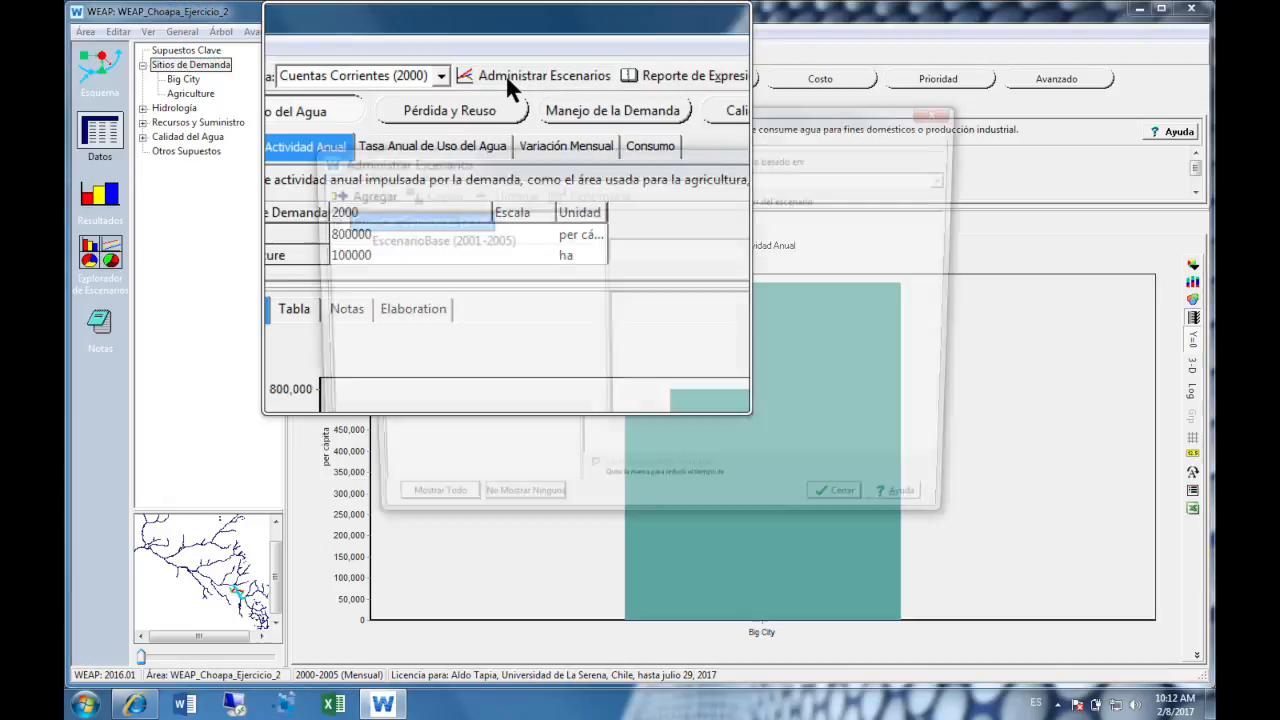
{"action": "key", "text": "super+Escape"}
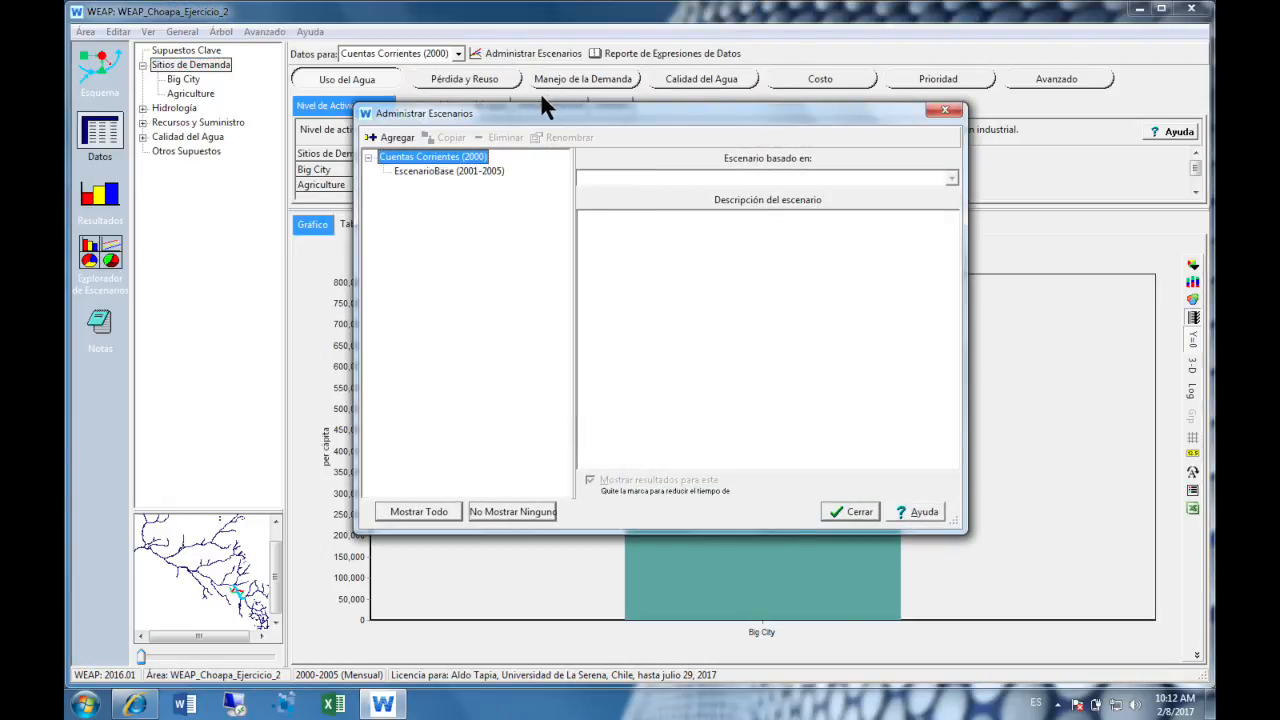
- Add a scenario named Esc_Embalse based on EscenarioBase, close the scenario manager and accept the switch to it
{"action": "left_click", "coordinate": [495, 172]}
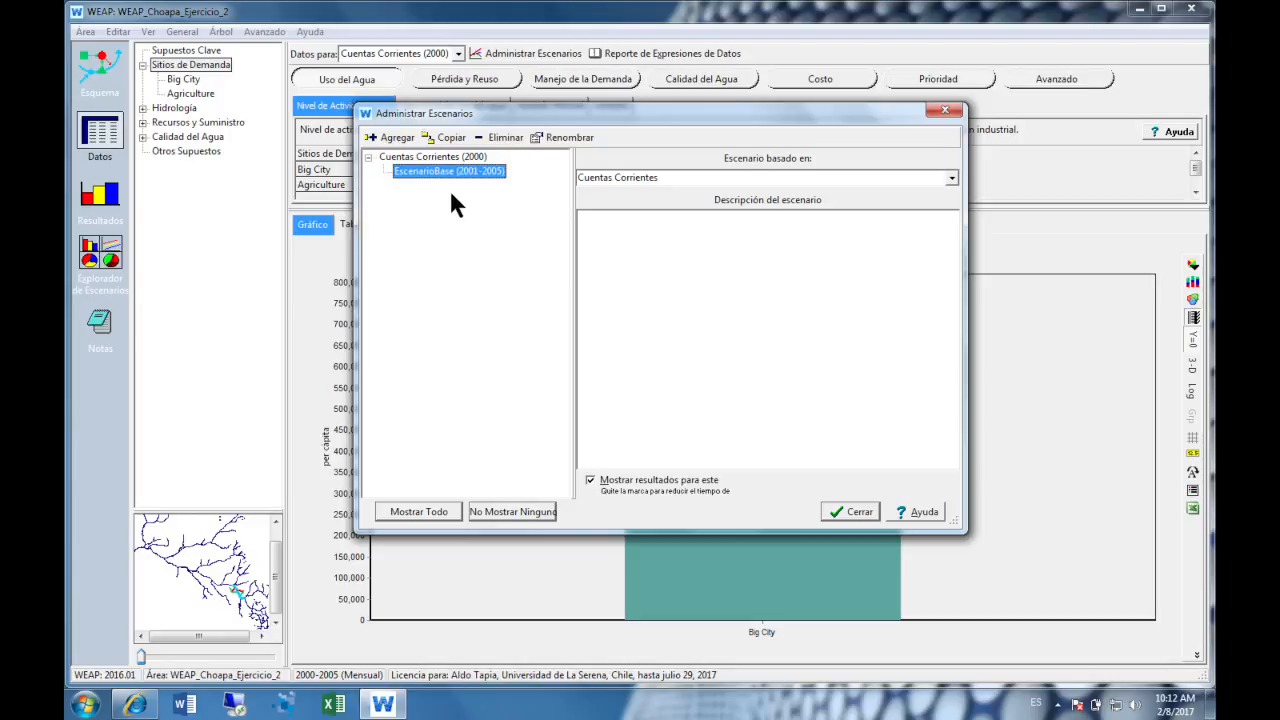
{"action": "left_click", "coordinate": [383, 137]}
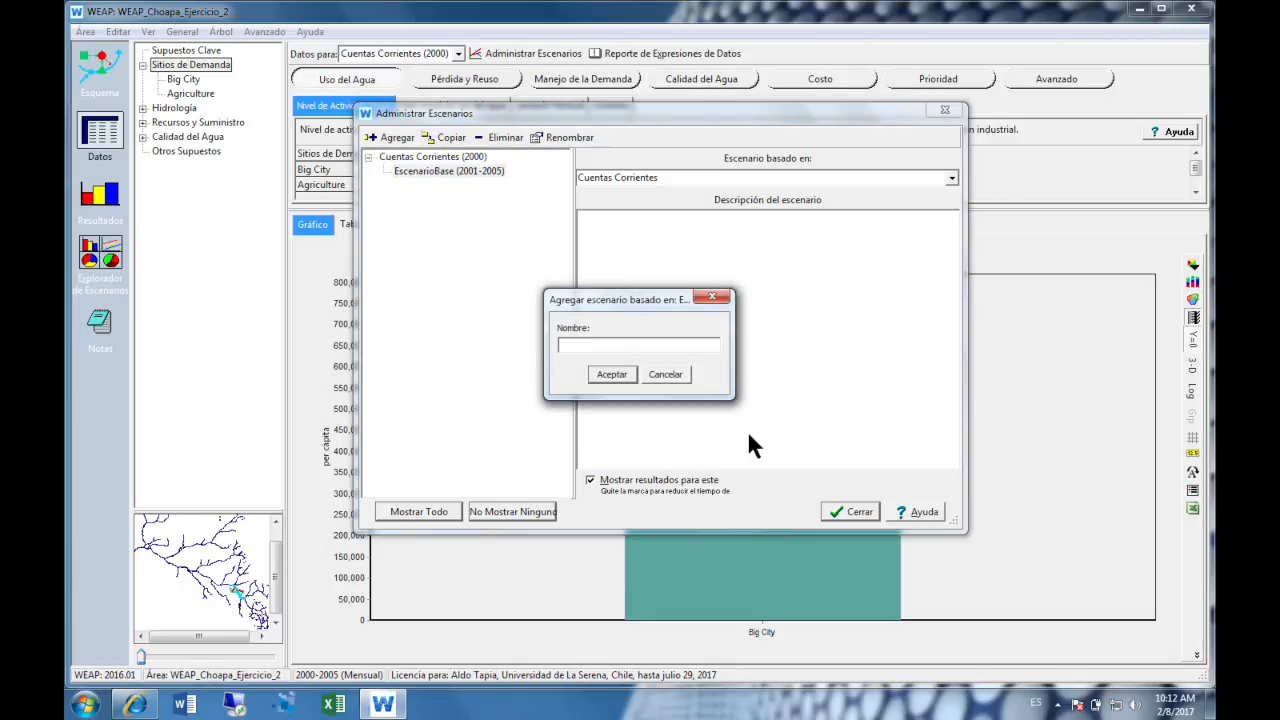
{"action": "type", "text": "Esc_Embalse"}
{"action": "key", "text": "Return"}
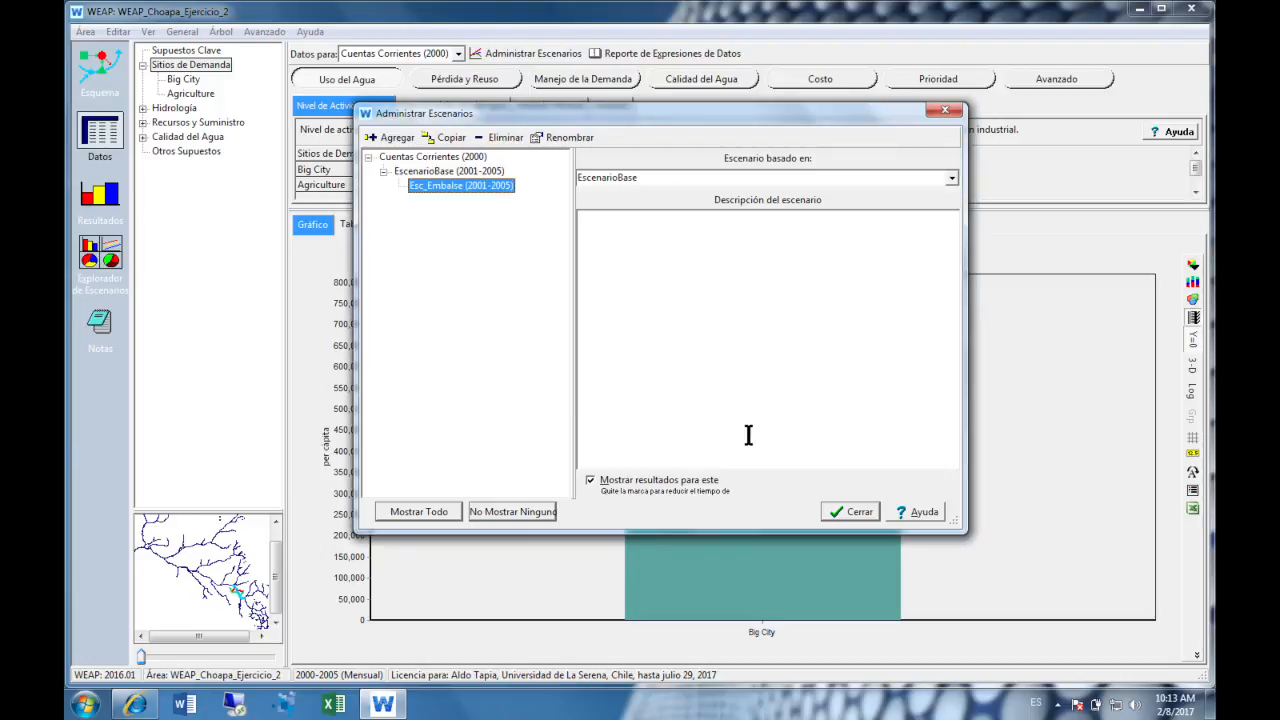
{"action": "left_click", "coordinate": [859, 511]}
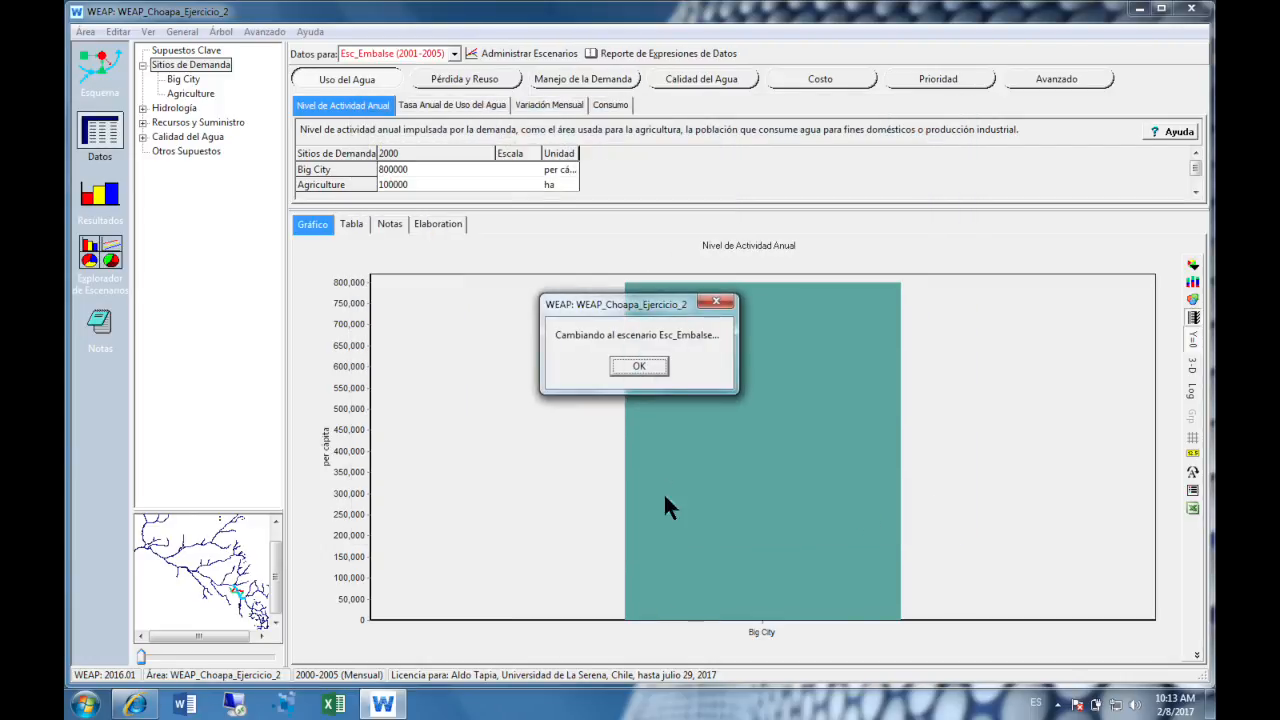
{"action": "left_click", "coordinate": [660, 362]}
- Switch the data view to EscenarioBase (2001-2005) and on to Cuentas Corrientes (2000)
{"action": "left_click", "coordinate": [455, 53]}
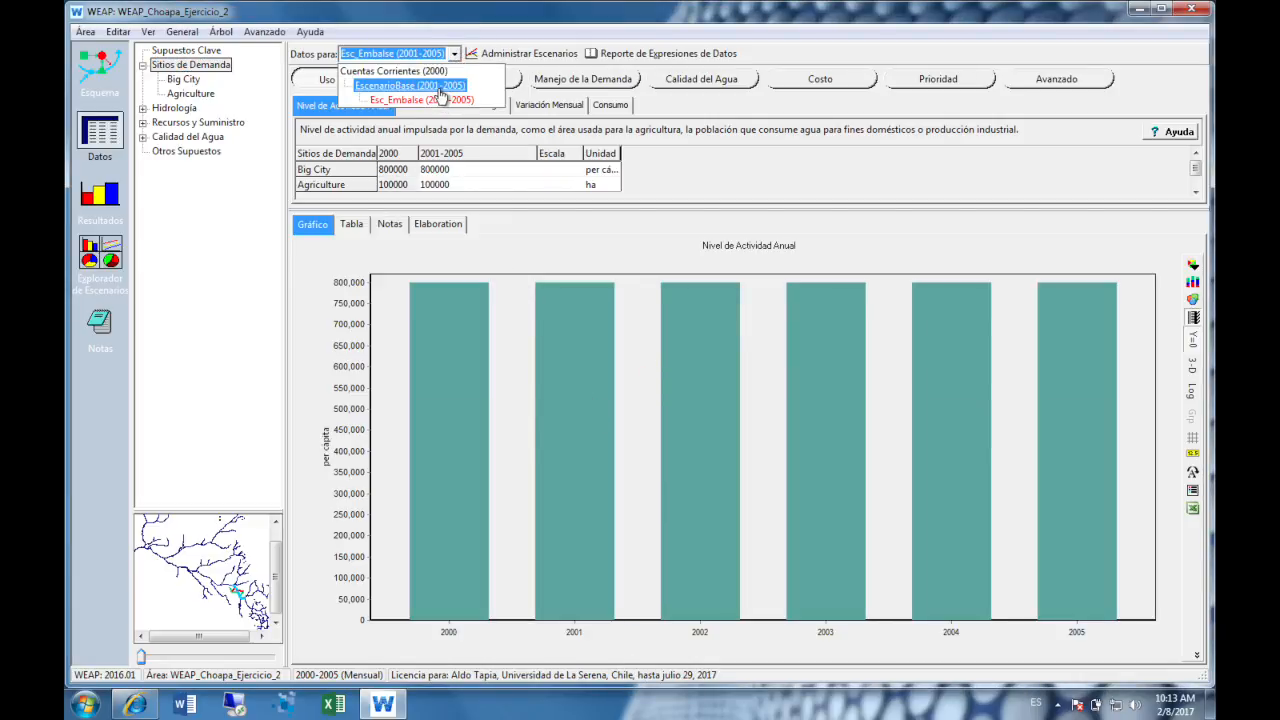
{"action": "left_click", "coordinate": [420, 85]}
{"action": "left_click", "coordinate": [458, 52]}
{"action": "left_click", "coordinate": [420, 71]}
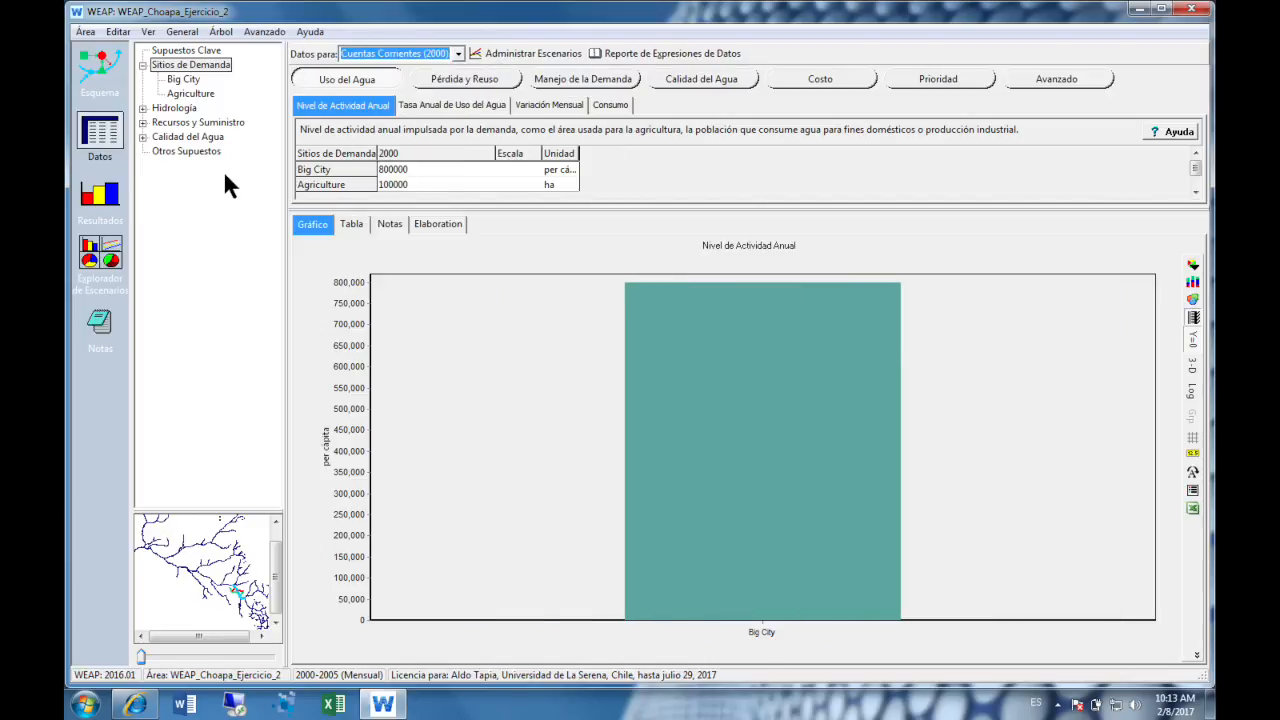
- Open the storage capacity data of Embalse Choapa, under the Río Choapa reservoirs in Recursos y Suministro
{"action": "key", "text": "alt"}
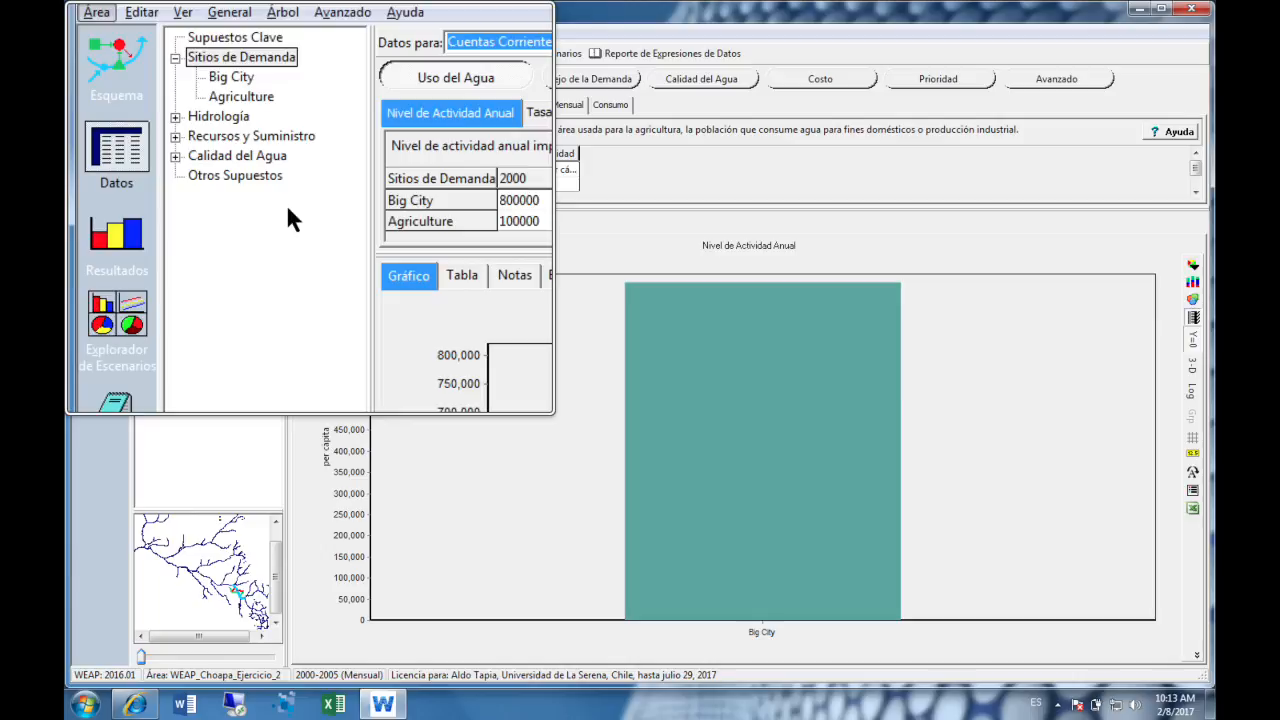
{"action": "left_click", "coordinate": [175, 171]}
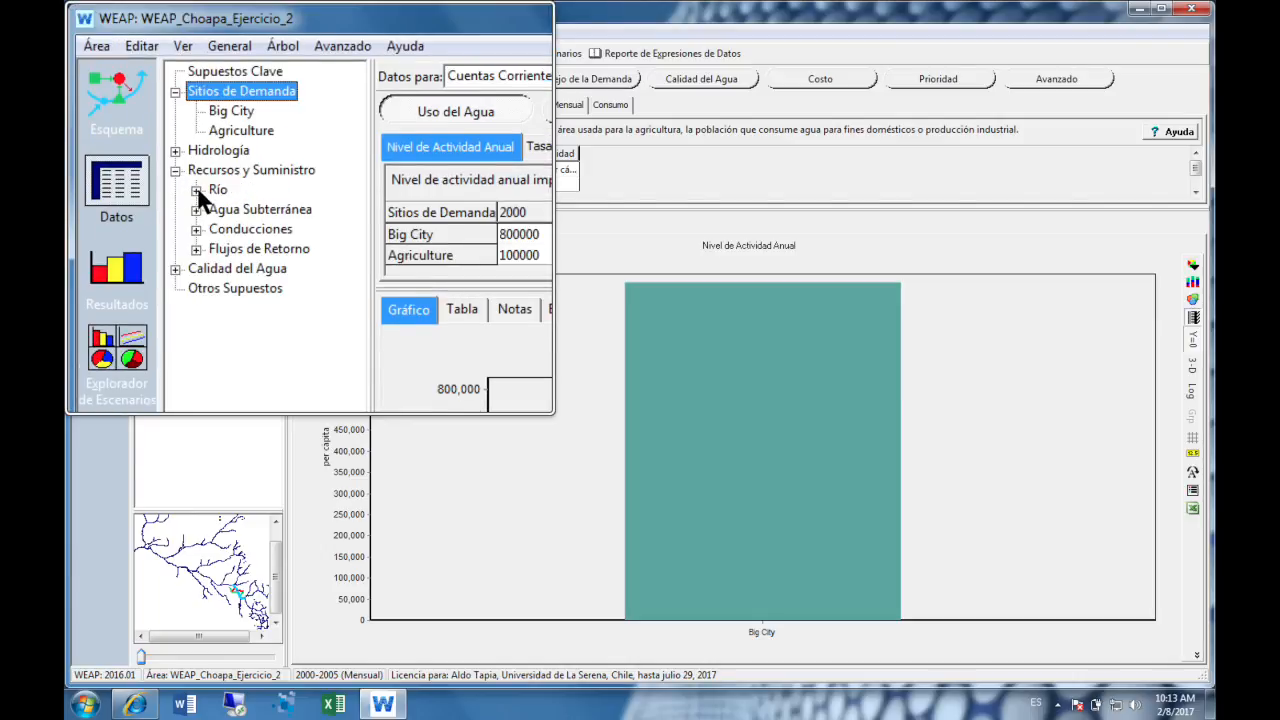
{"action": "left_click", "coordinate": [197, 191]}
{"action": "left_click", "coordinate": [216, 204]}
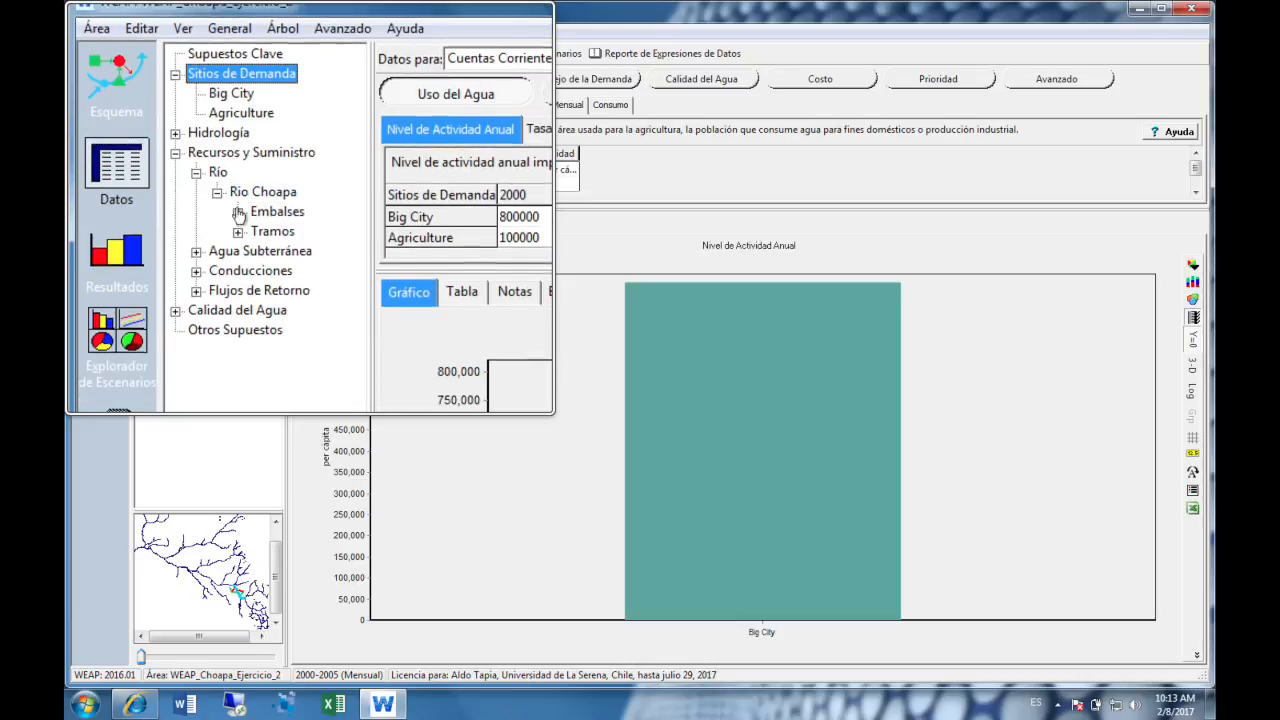
{"action": "left_click", "coordinate": [238, 212]}
{"action": "left_click", "coordinate": [277, 215]}
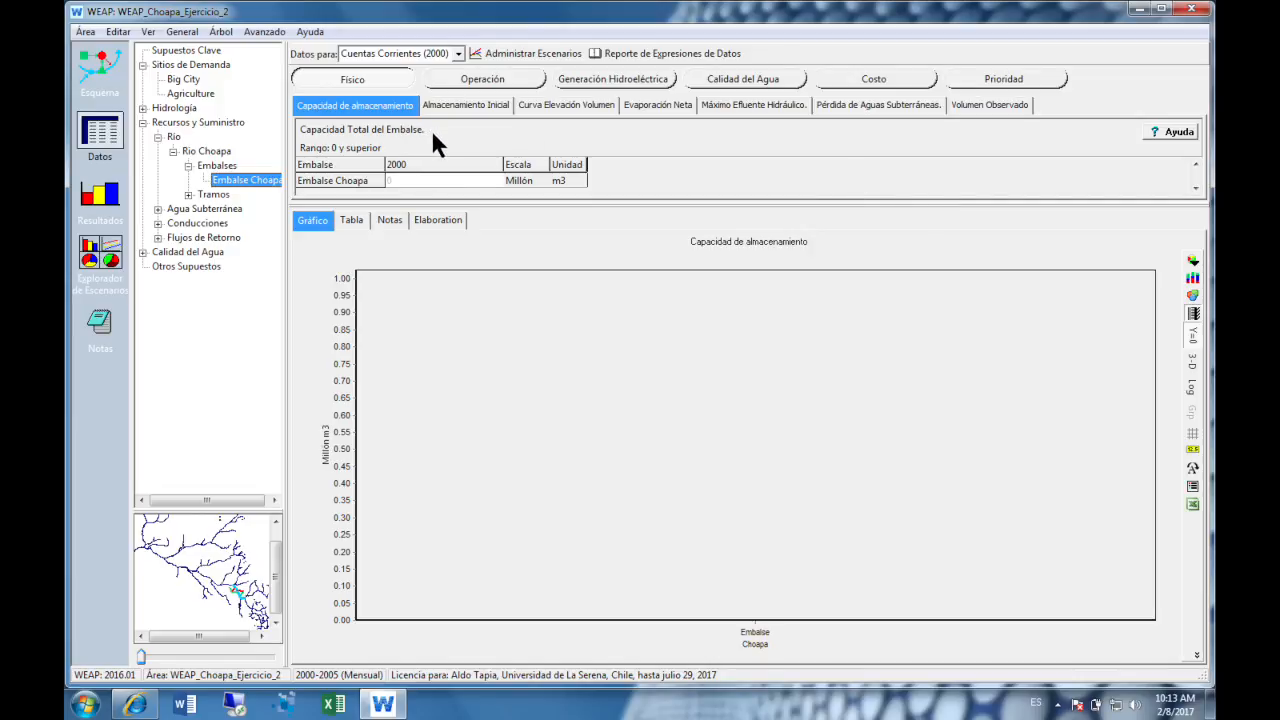
- Examine Embalse Choapa's initial storage in Cuentas Corrientes (2000) and its storage capacity under EscenarioBase and Esc_Embalse
{"action": "left_click", "coordinate": [449, 105]}
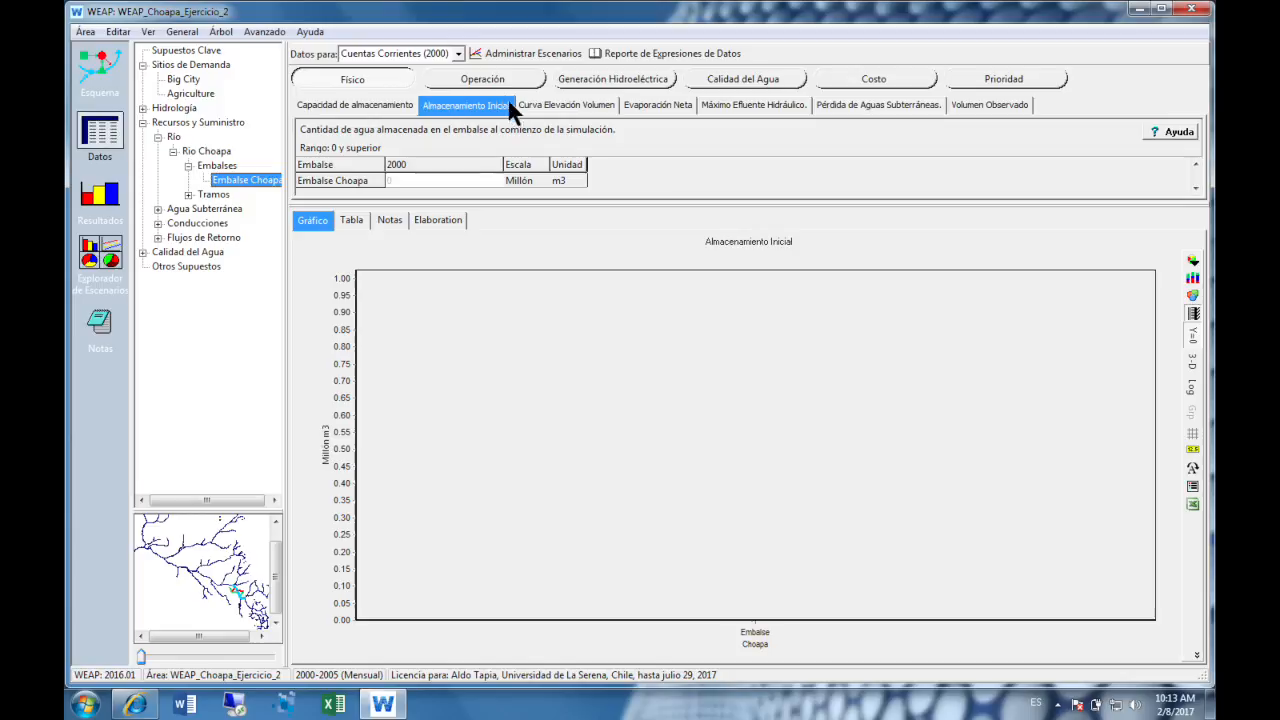
{"action": "left_click", "coordinate": [459, 54]}
{"action": "left_click", "coordinate": [436, 92]}
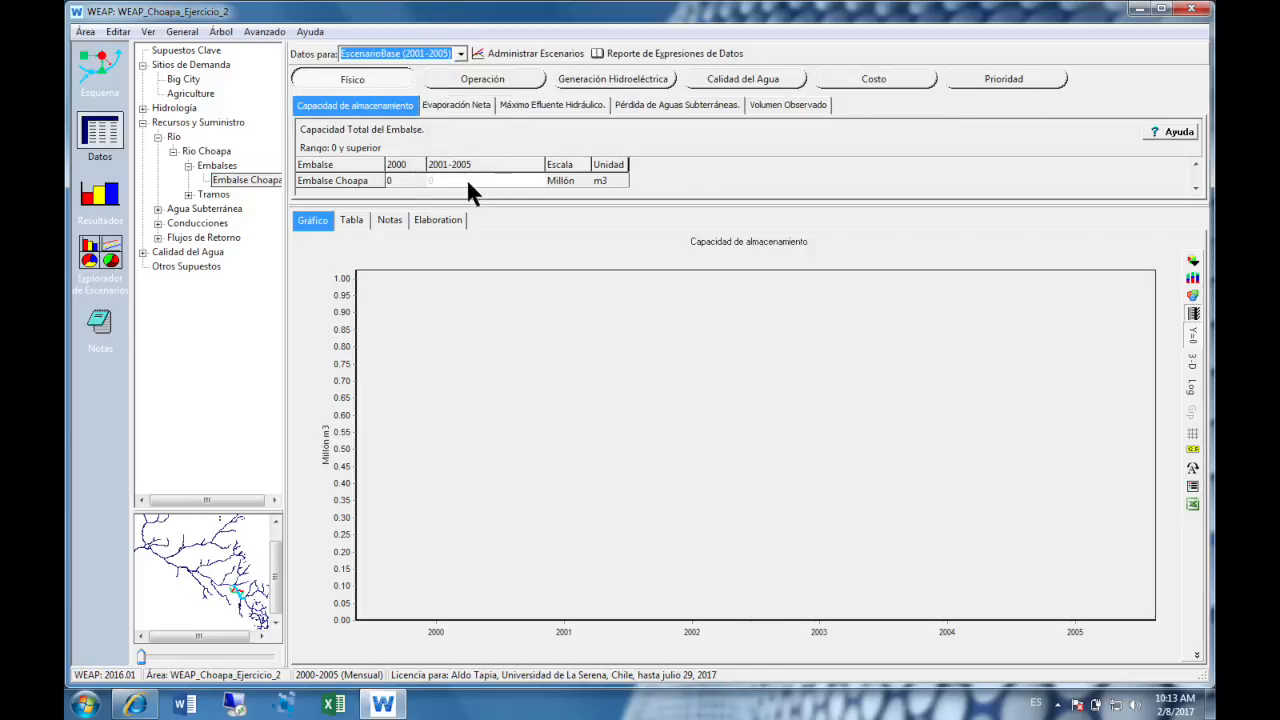
{"action": "left_click", "coordinate": [456, 50]}
{"action": "left_click", "coordinate": [428, 97]}
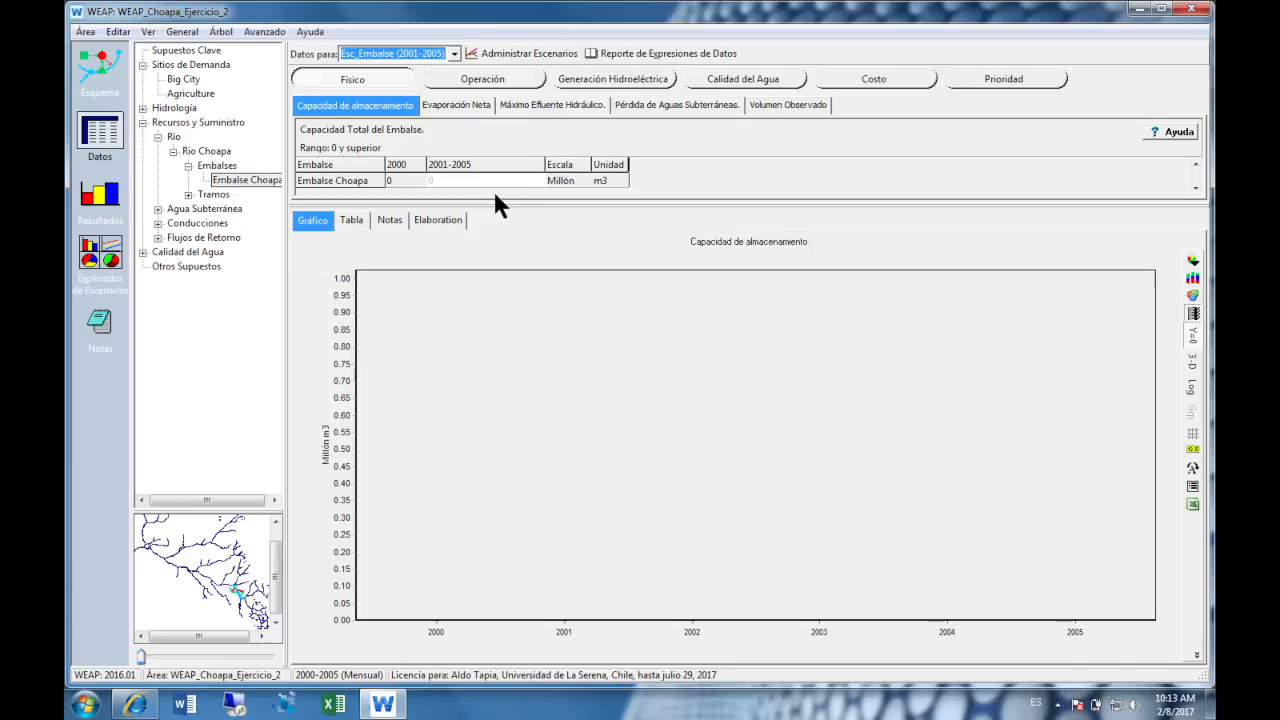
{"action": "left_click", "coordinate": [454, 54]}
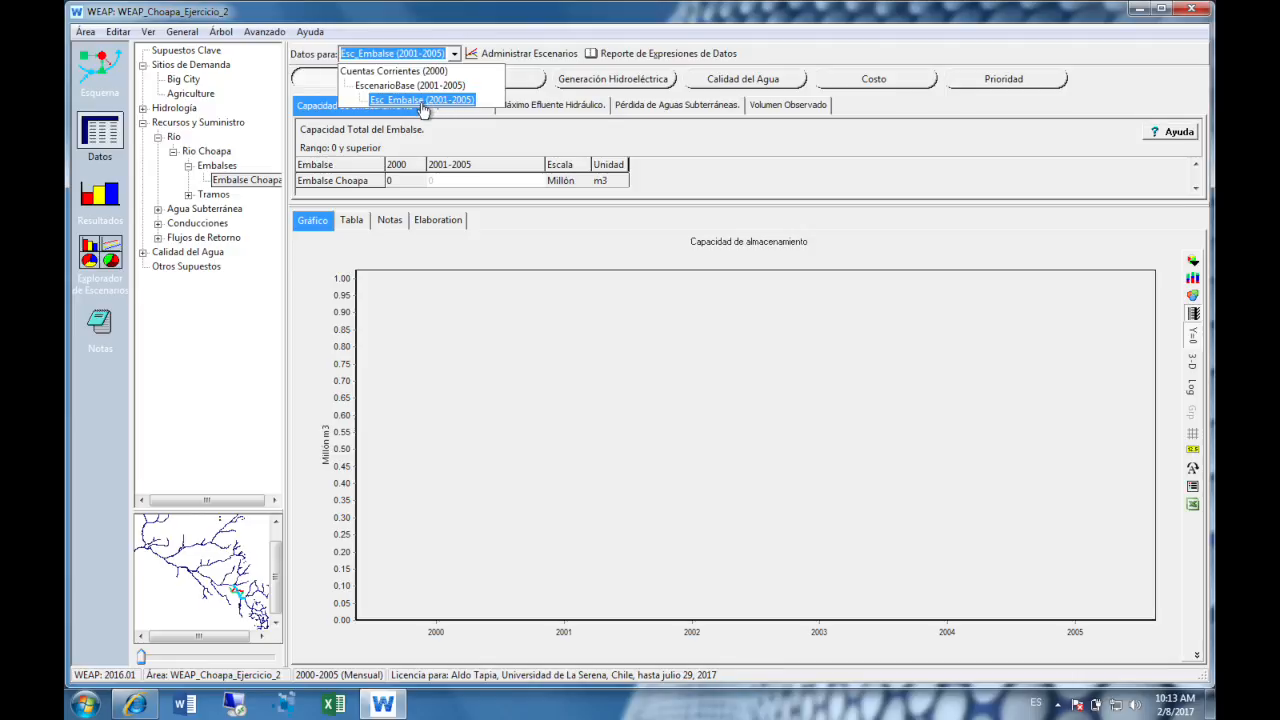
- In the schematic, make the Embalse Choapa reservoir inactive in Cuentas Corrientes through its general information
{"action": "left_click", "coordinate": [83, 75]}
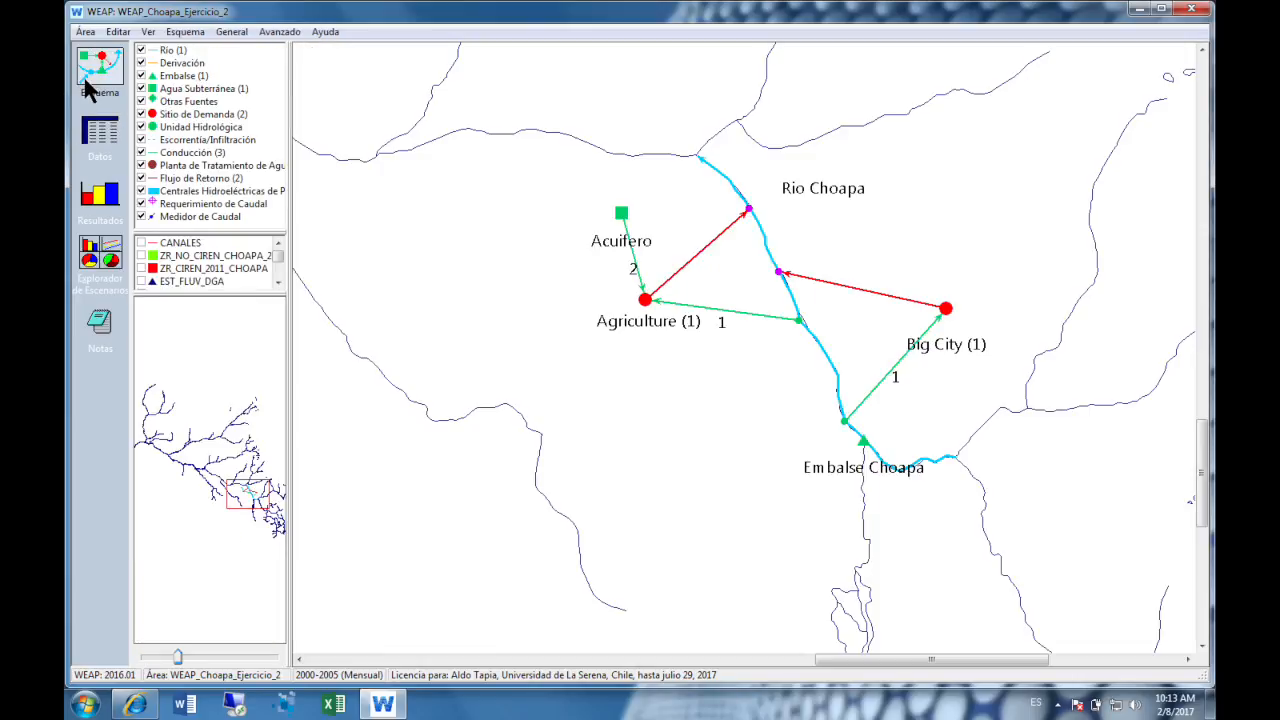
{"action": "middle_click", "coordinate": [598, 394]}
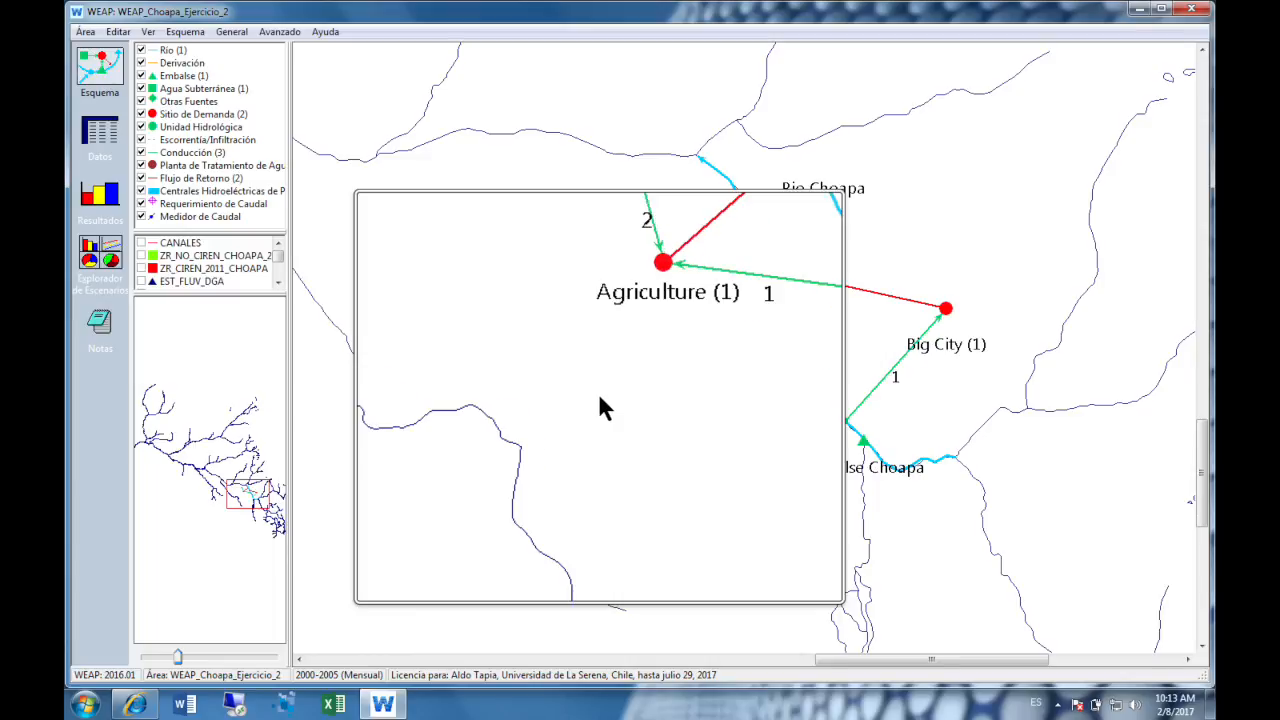
{"action": "right_click", "coordinate": [864, 444]}
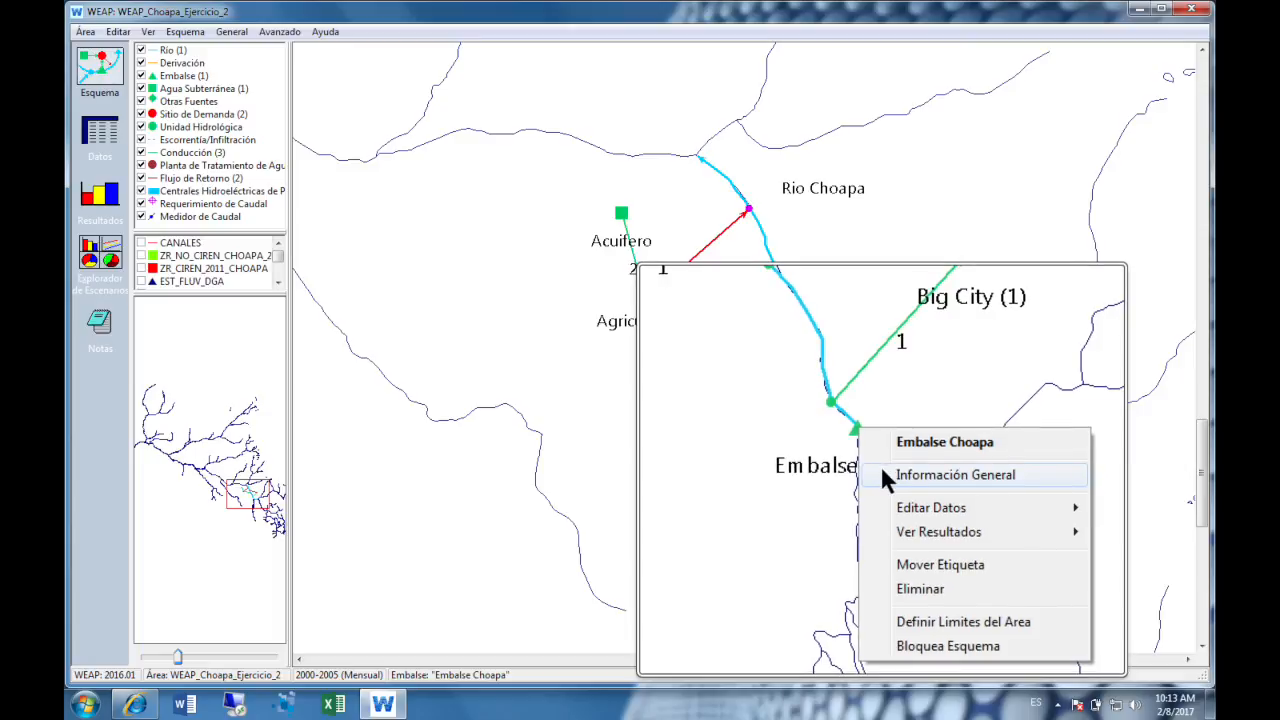
{"action": "left_click", "coordinate": [883, 474]}
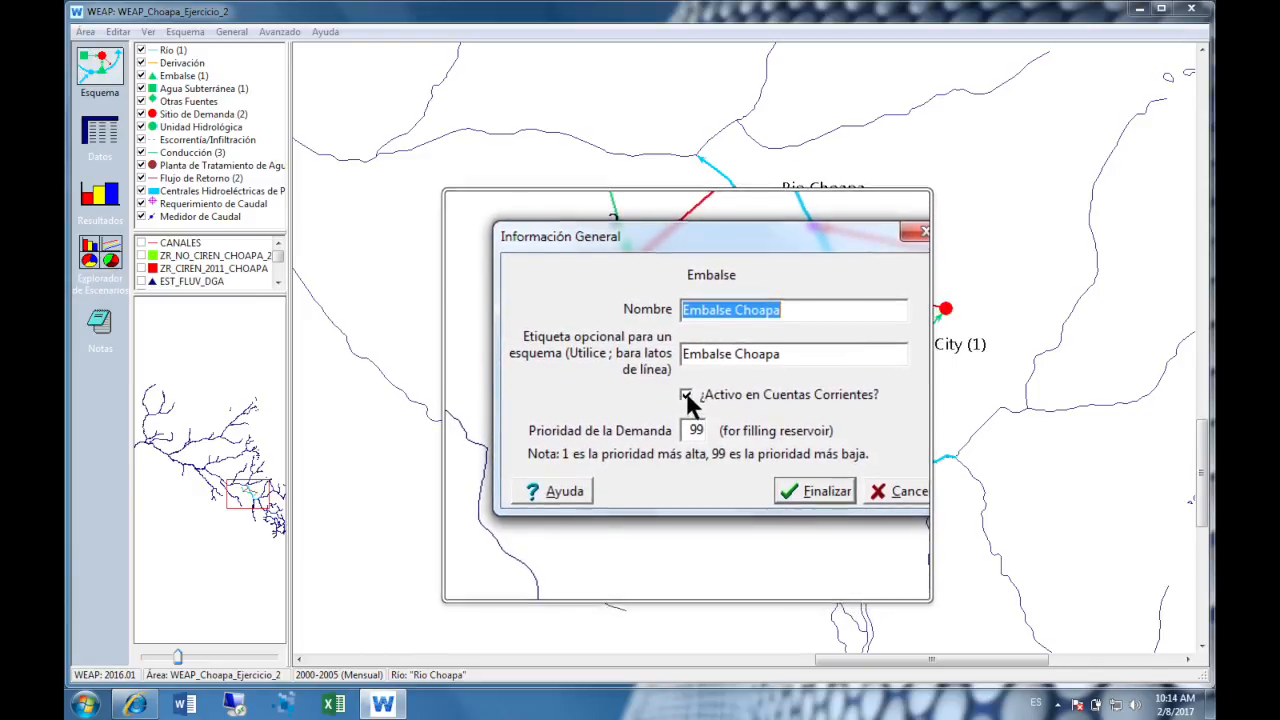
{"action": "left_click", "coordinate": [688, 394]}
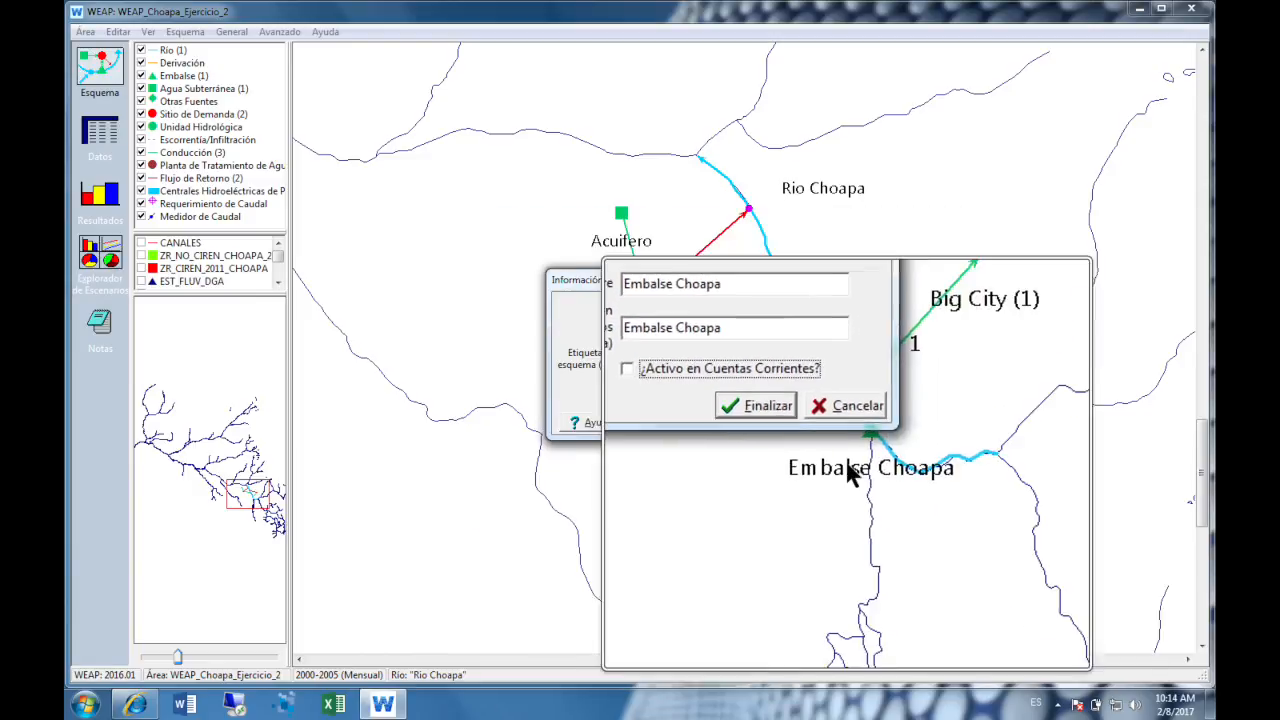
{"action": "left_click", "coordinate": [788, 421]}
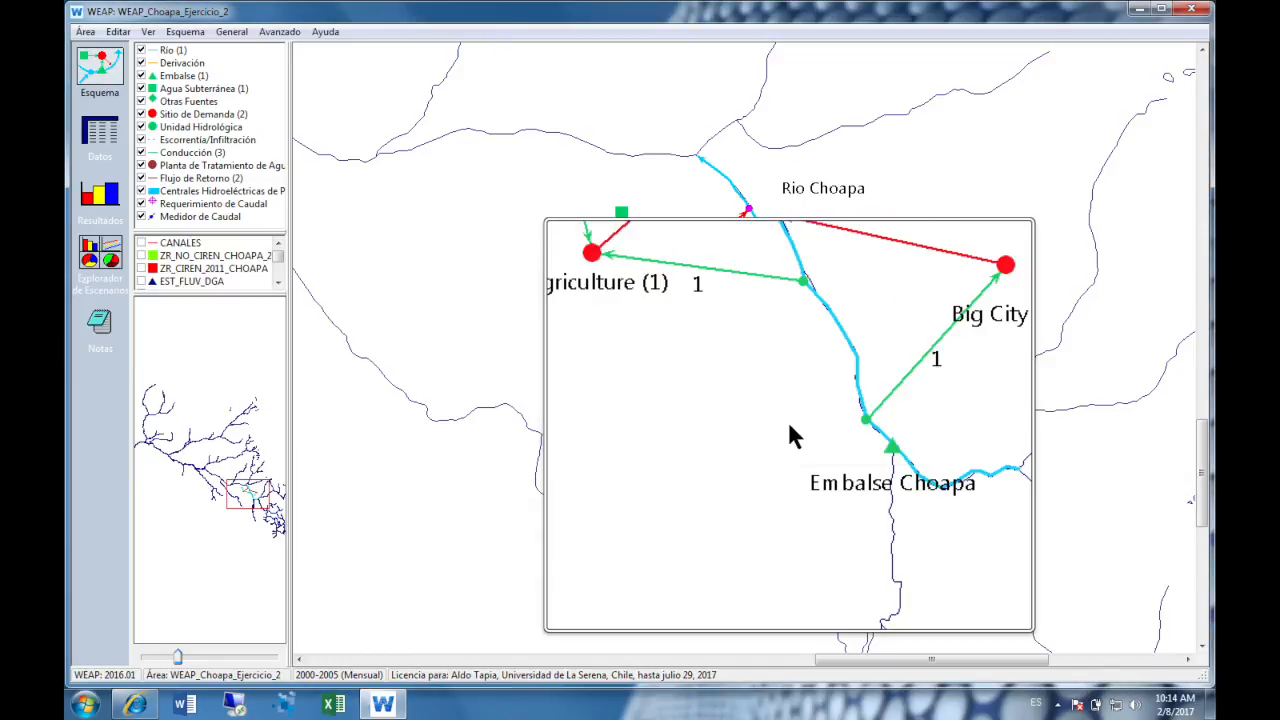
{"action": "middle_click", "coordinate": [788, 423]}
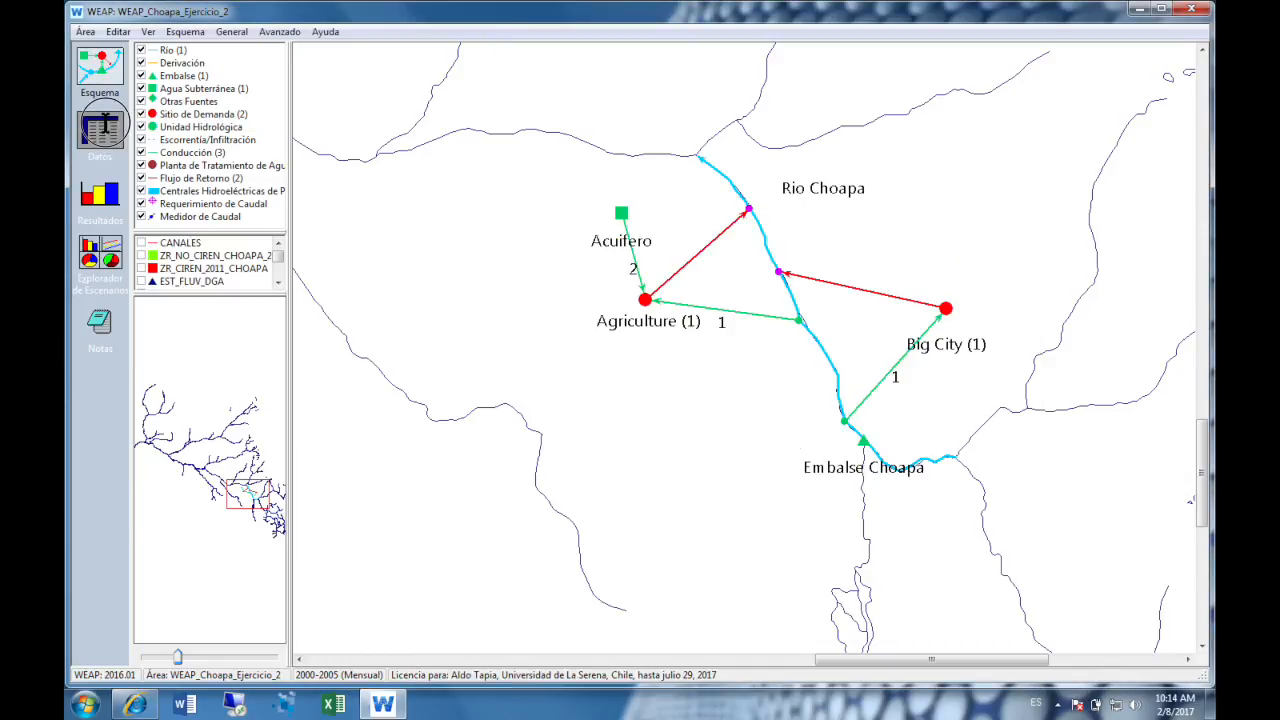
- Return to the data view and check Embalse Choapa's storage capacity under Cuentas Corrientes, EscenarioBase and Esc_Embalse, ending on Esc_Embalse
{"action": "left_click", "coordinate": [100, 133]}
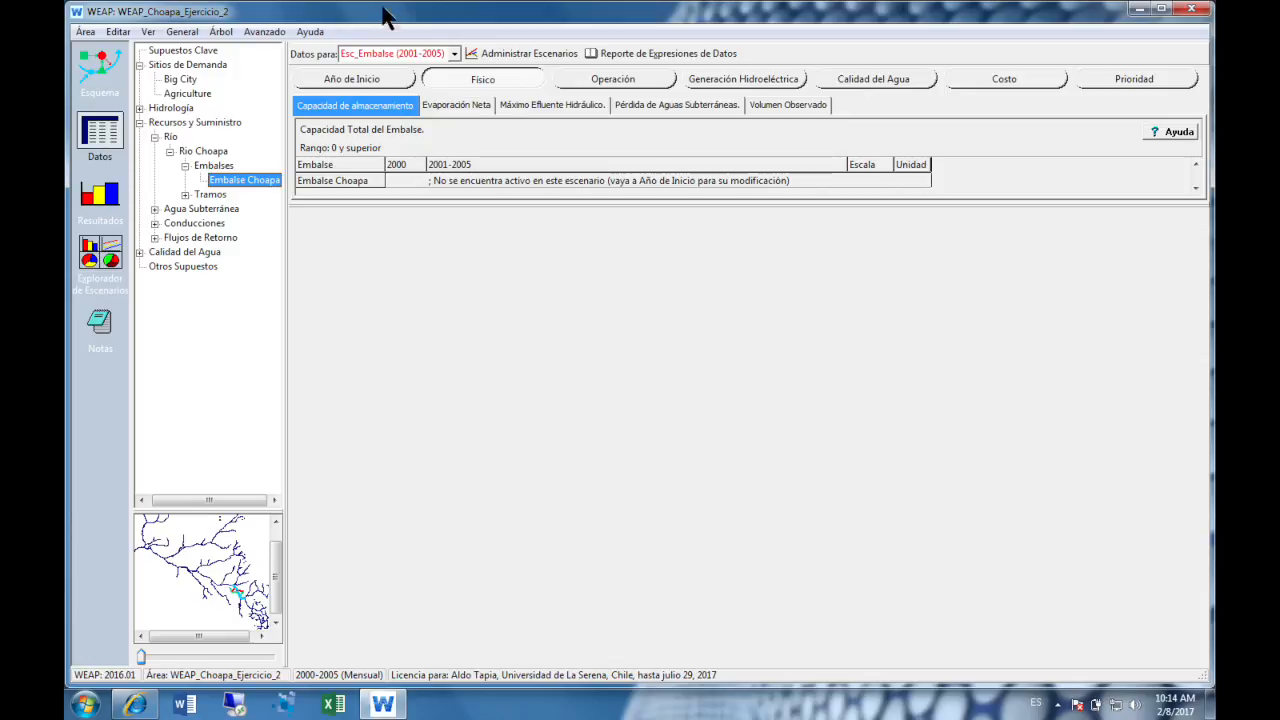
{"action": "left_click", "coordinate": [442, 52]}
{"action": "left_click", "coordinate": [436, 86]}
{"action": "left_click", "coordinate": [457, 55]}
{"action": "left_click", "coordinate": [434, 72]}
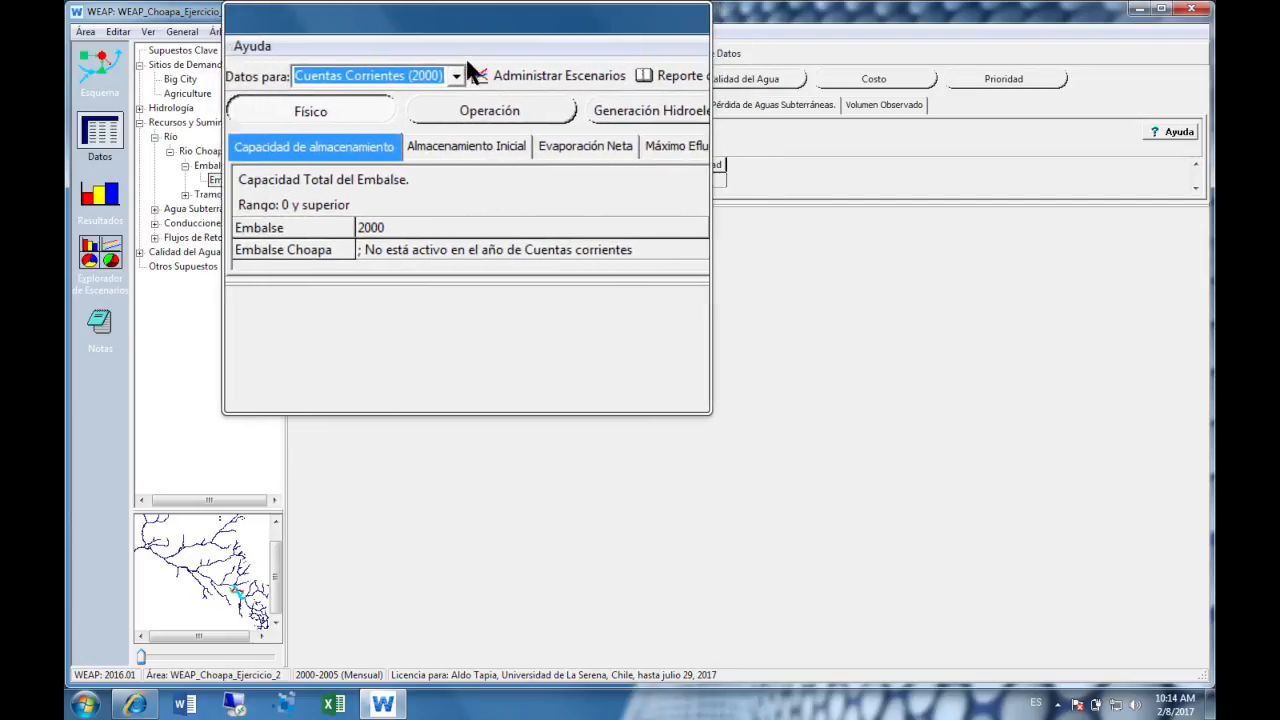
{"action": "left_click", "coordinate": [460, 70]}
{"action": "left_click", "coordinate": [430, 118]}
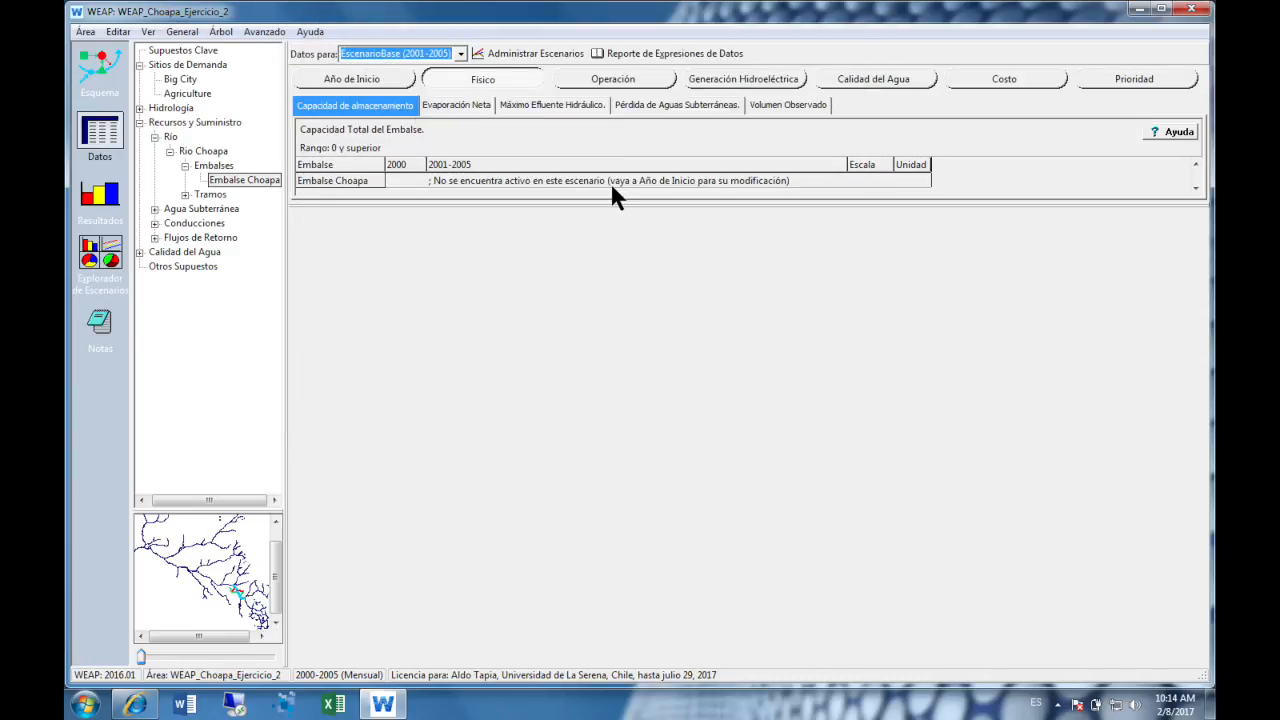
{"action": "left_click", "coordinate": [460, 54]}
{"action": "left_click", "coordinate": [456, 100]}
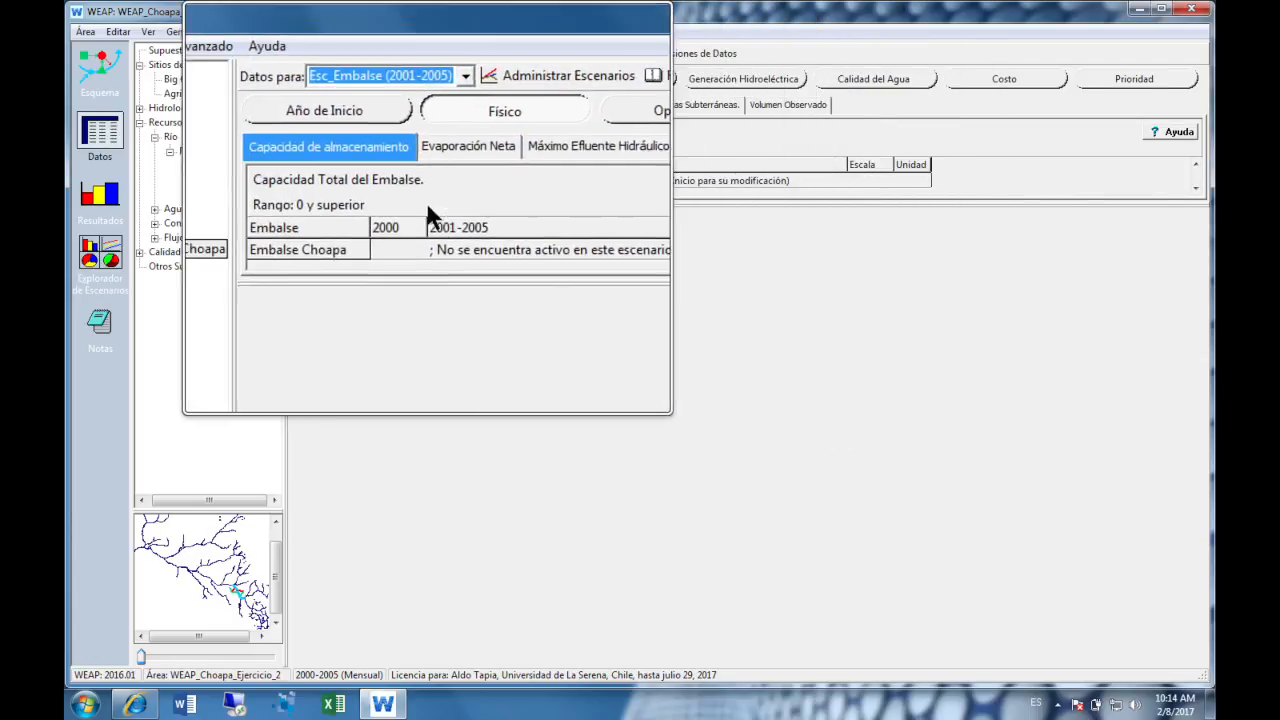
- Set the start year of Embalse Choapa to 2001 in the Esc_Embalse scenario
{"action": "left_click", "coordinate": [382, 112]}
{"action": "left_click", "coordinate": [416, 210]}
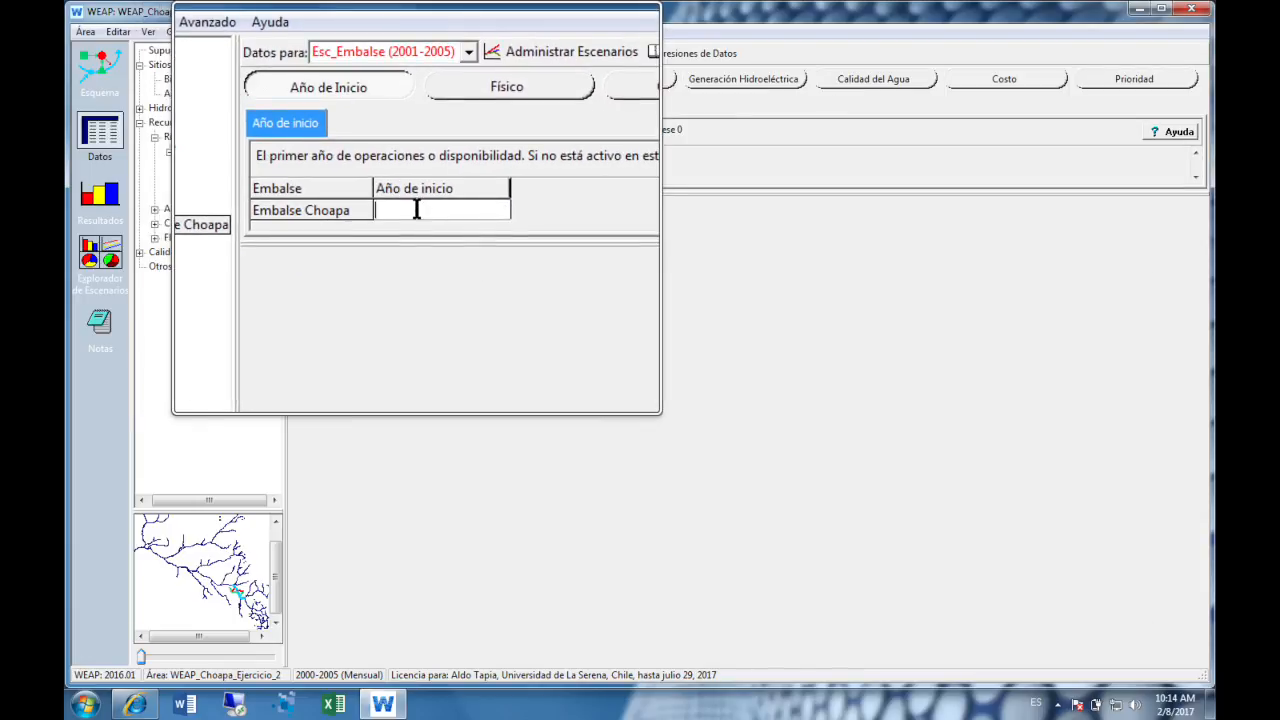
{"action": "type", "text": "2001"}
{"action": "key", "text": "Return"}
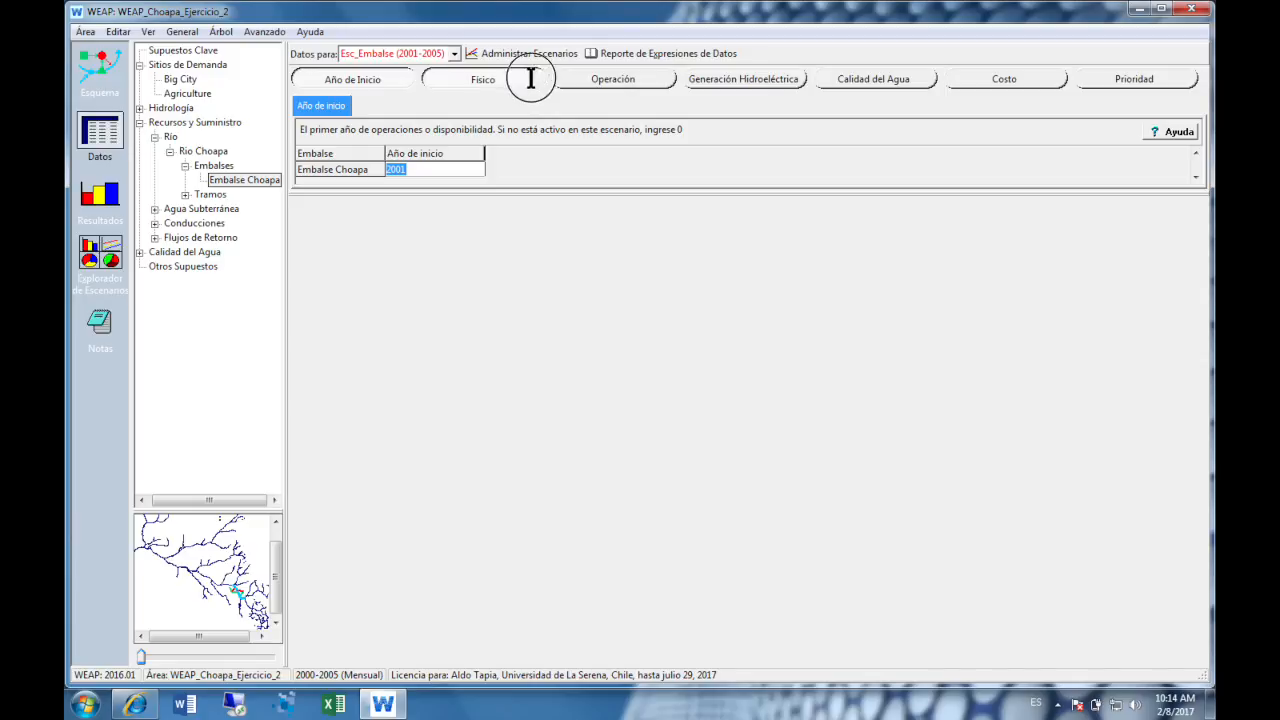
- Compare Embalse Choapa's physical storage data between Esc_Embalse, EscenarioBase and Cuentas Corrientes, and return to Esc_Embalse
{"action": "left_click", "coordinate": [530, 80]}
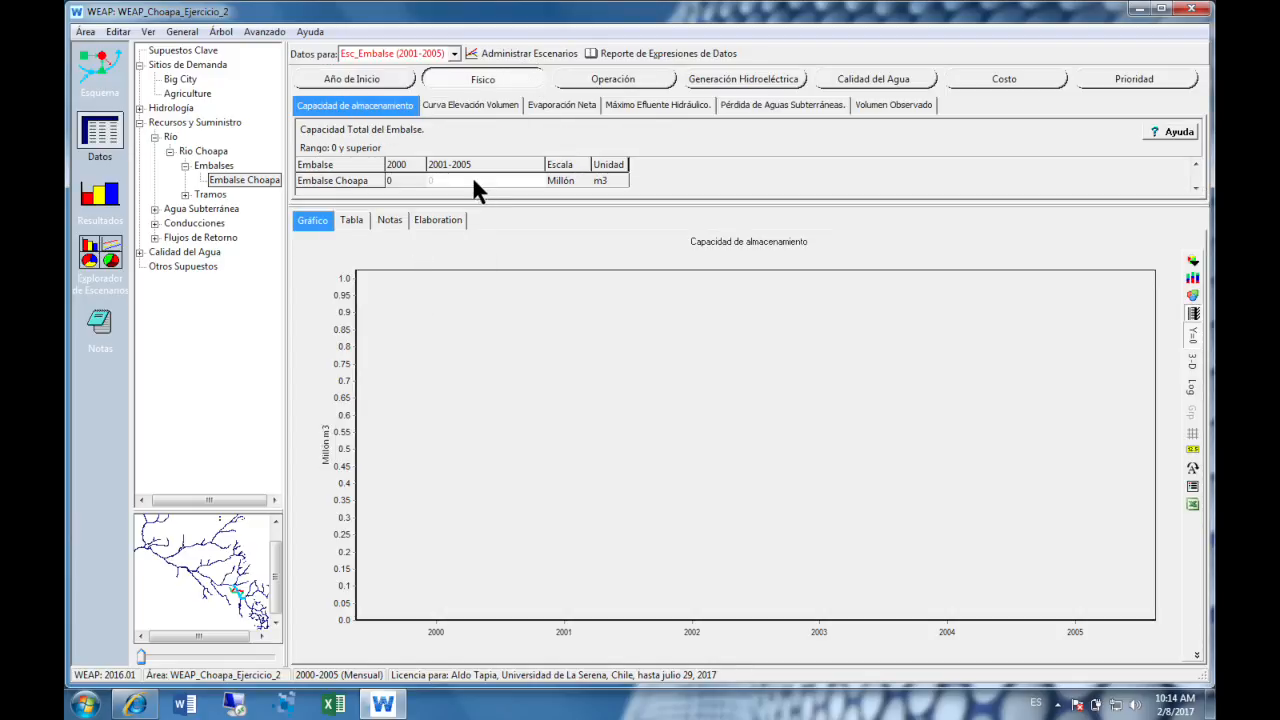
{"action": "left_click", "coordinate": [455, 54]}
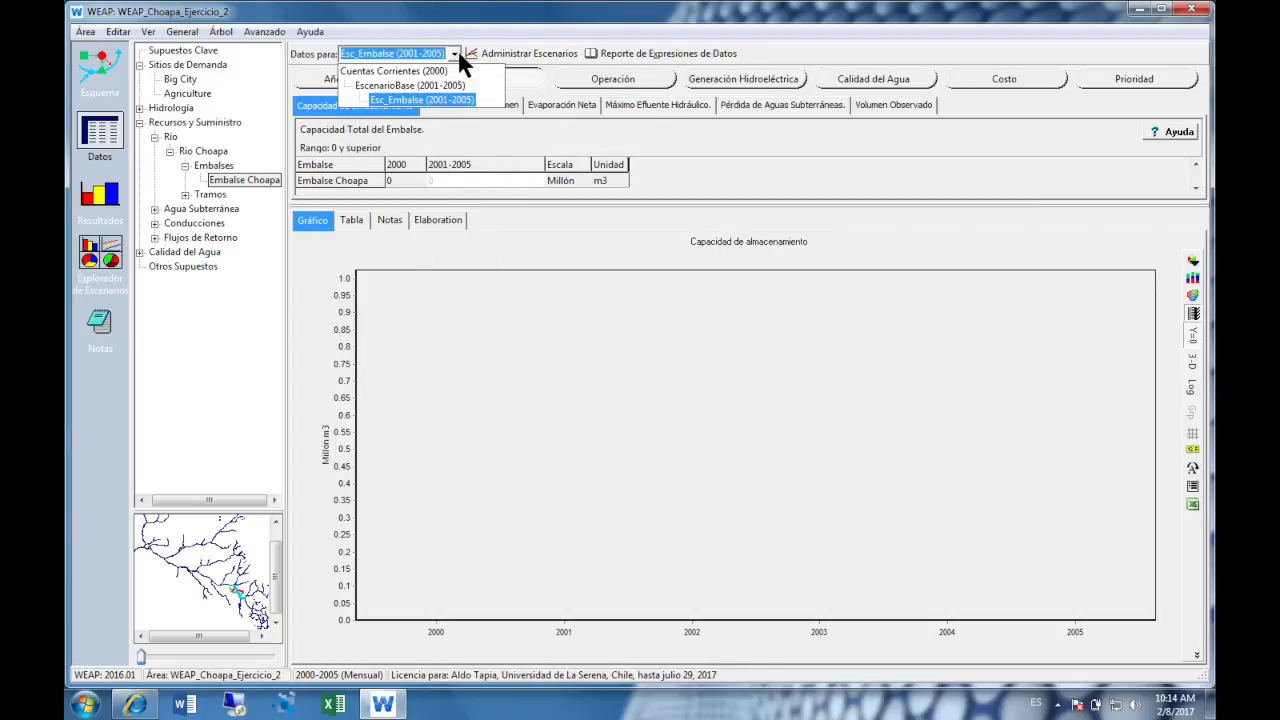
{"action": "left_click", "coordinate": [456, 85]}
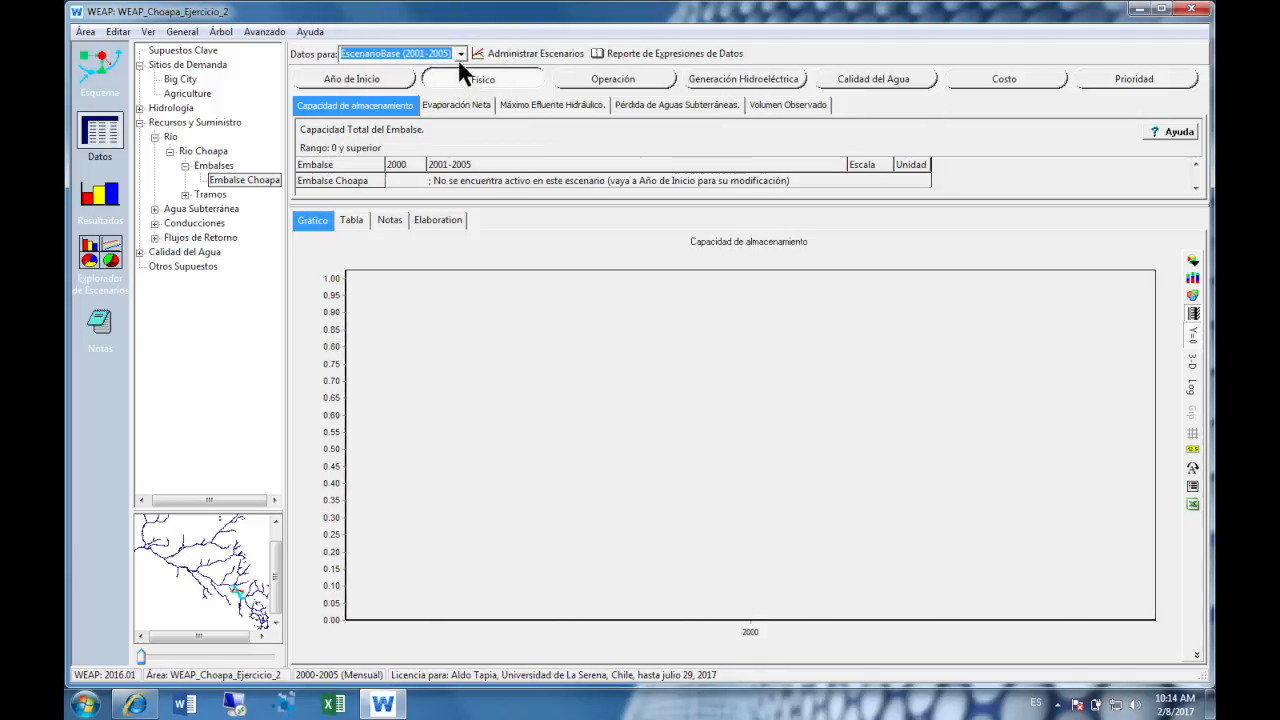
{"action": "left_click", "coordinate": [461, 54]}
{"action": "left_click", "coordinate": [442, 66]}
{"action": "left_click", "coordinate": [459, 57]}
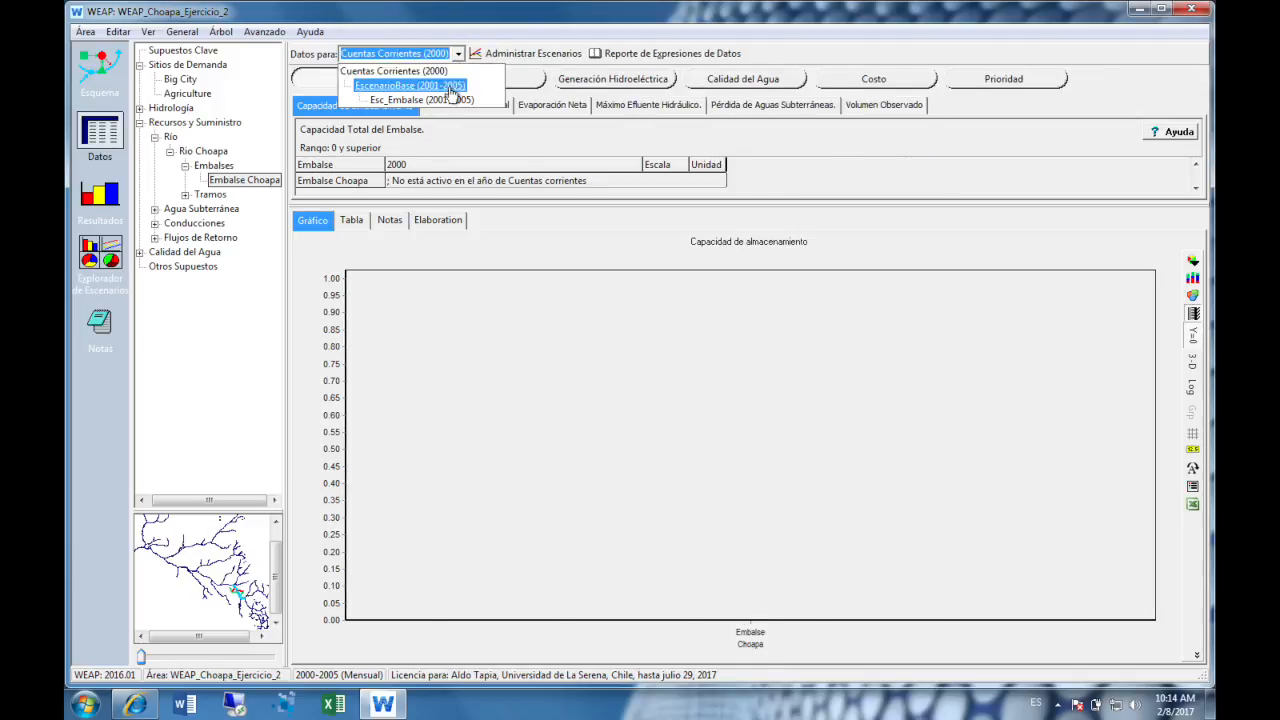
{"action": "left_click", "coordinate": [453, 92]}
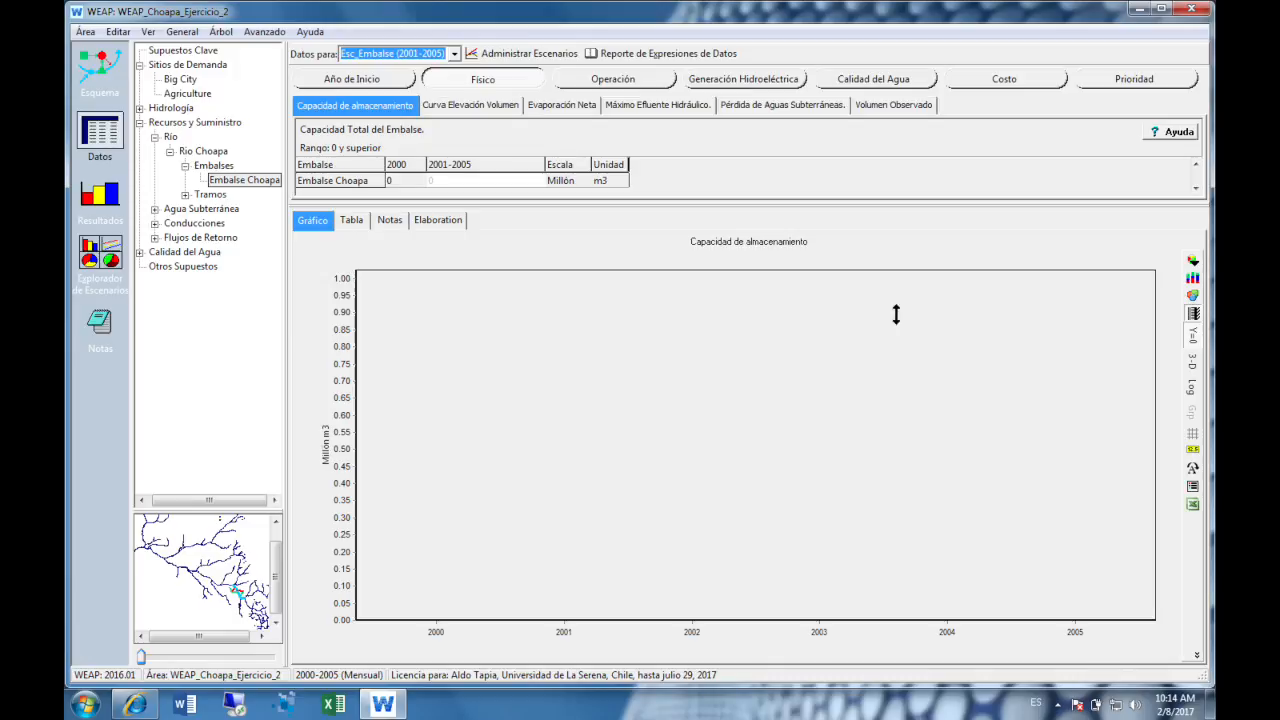
- Set Embalse Choapa's 2001-2005 storage capacity to 30 million m3 and open its volume-elevation curve
{"action": "left_click", "coordinate": [453, 183]}
{"action": "type", "text": "30"}
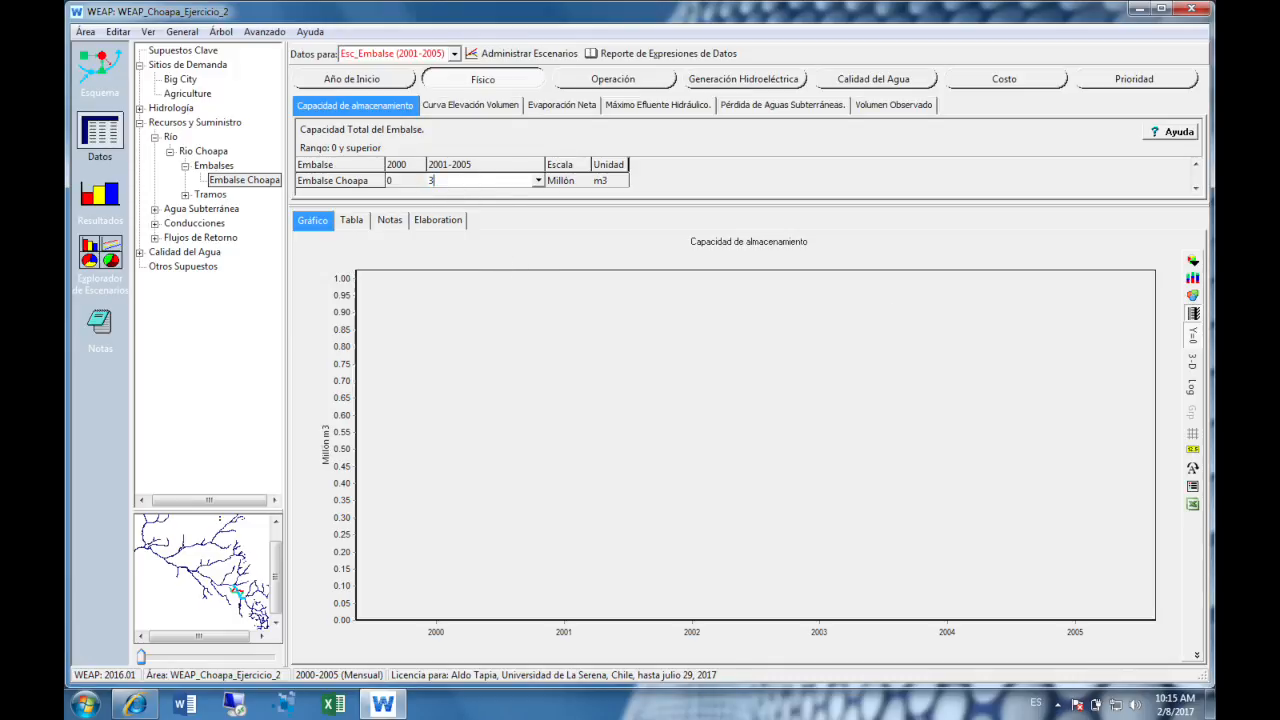
{"action": "left_click", "coordinate": [496, 106]}
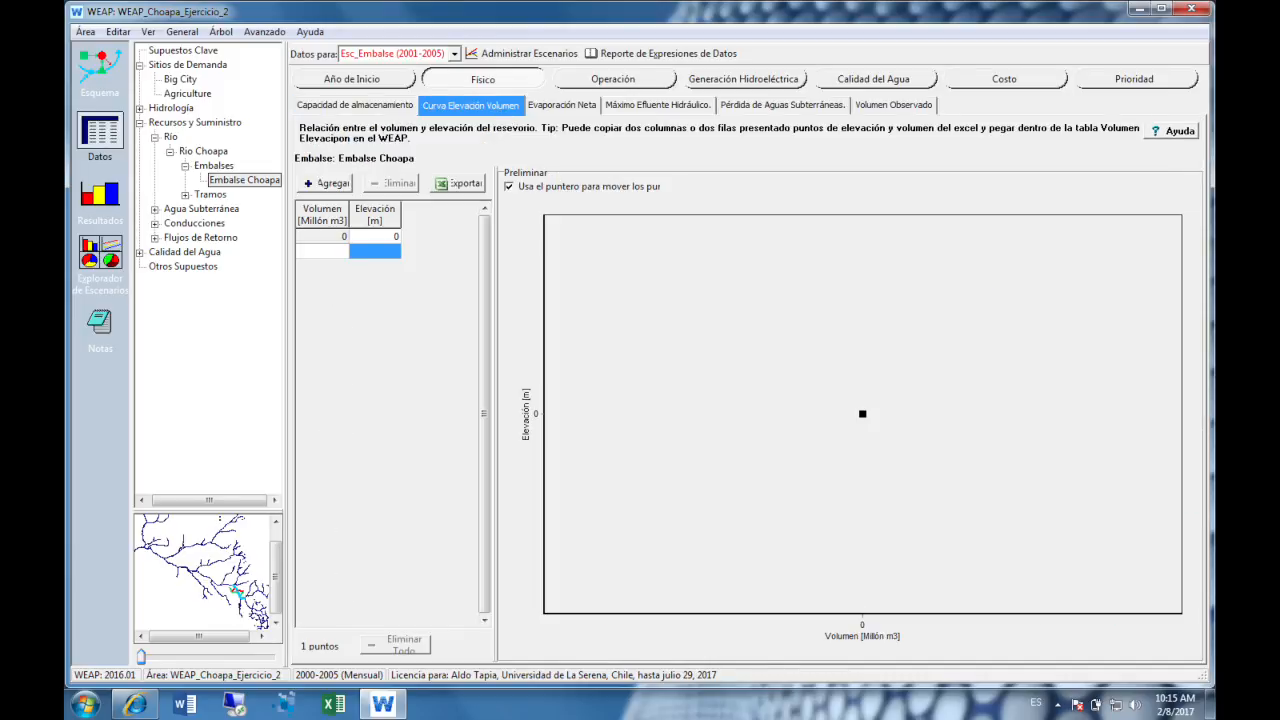
{"action": "left_click", "coordinate": [320, 236]}
{"action": "key", "text": "Tab"}
{"action": "type", "text": "20"}
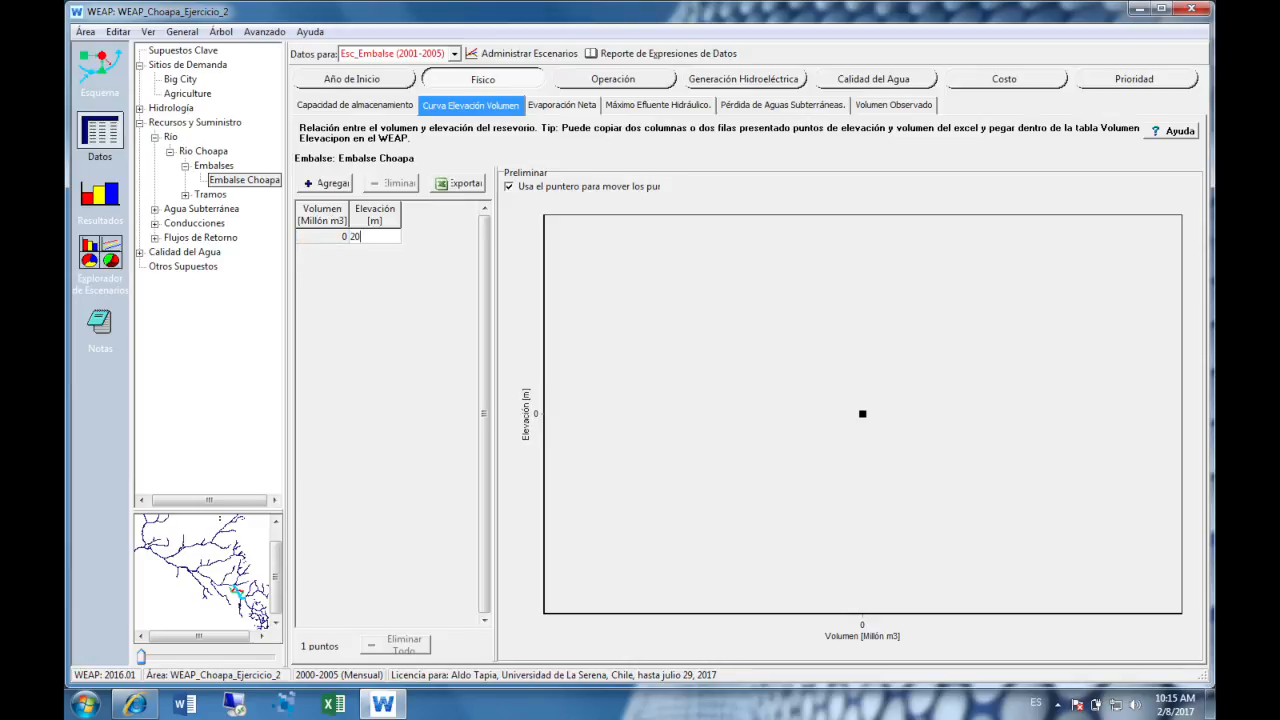
{"action": "key", "text": "Tab"}
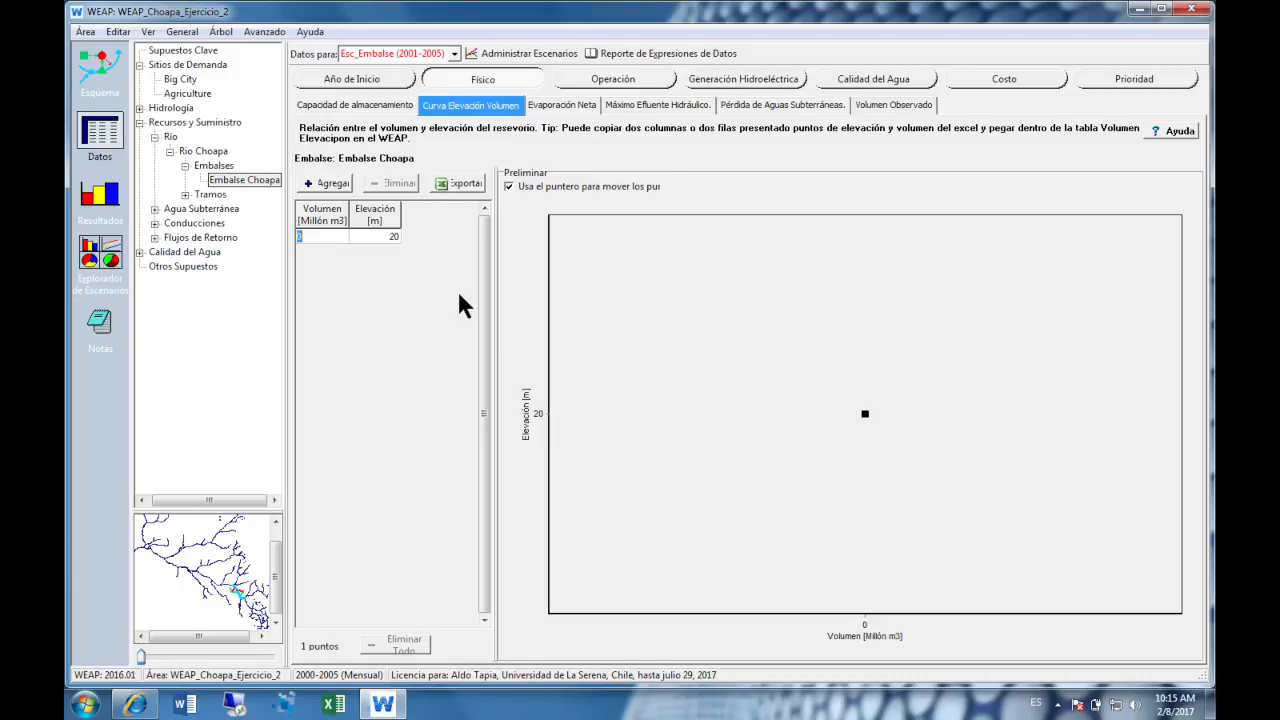
{"action": "left_click", "coordinate": [337, 236]}
{"action": "key", "text": "Tab"}
{"action": "key", "text": "Tab"}
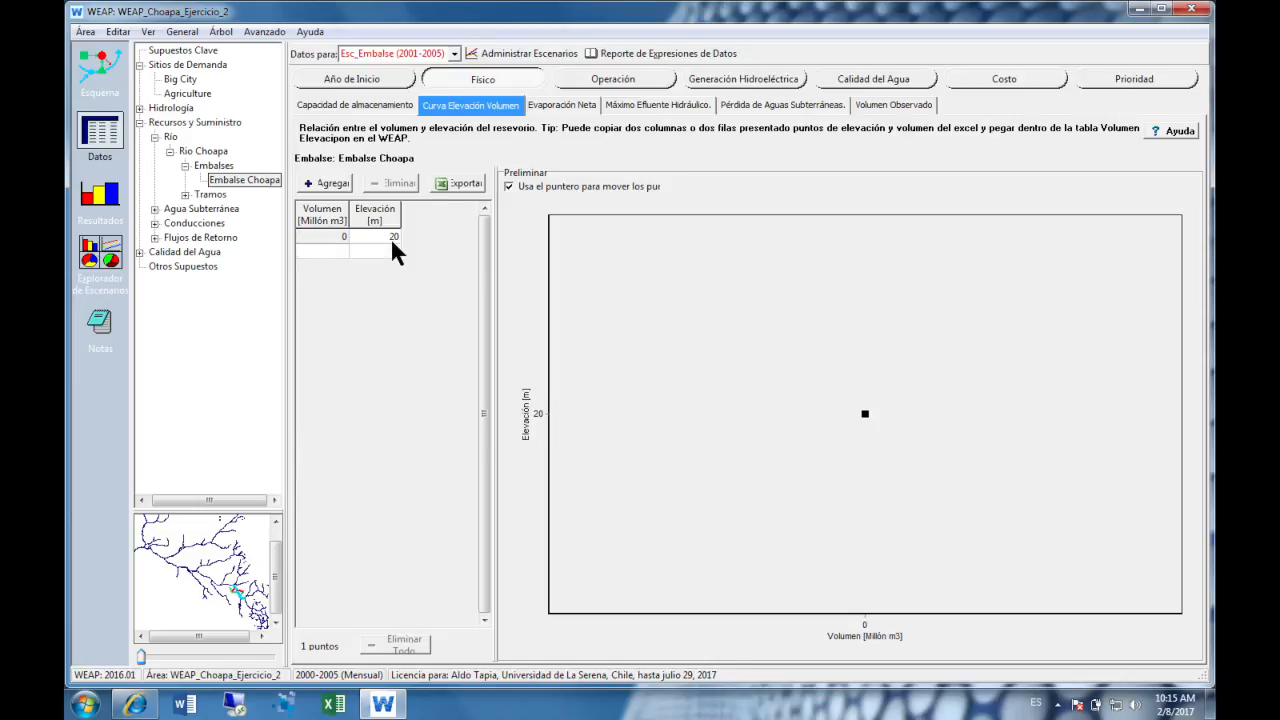
{"action": "type", "text": "2"}
{"action": "key", "text": "Tab"}
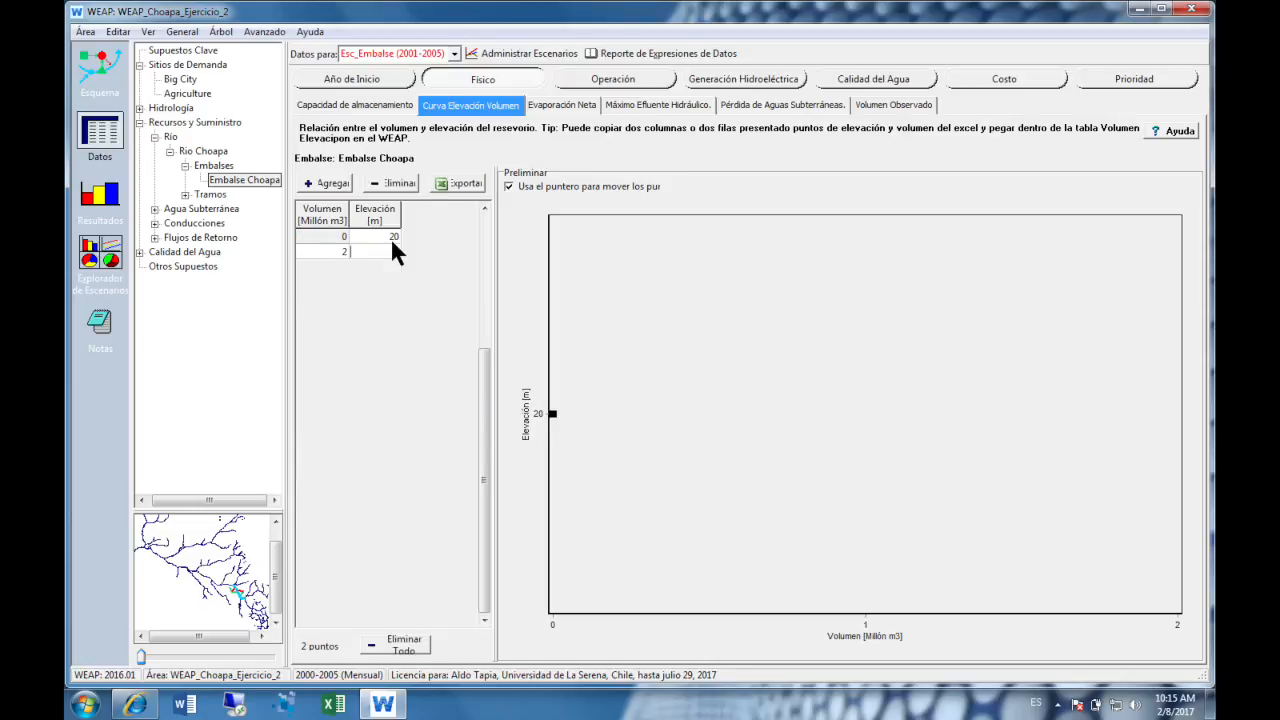
- Set the first two volume-elevation points of Embalse Choapa to 0 million m3 at 0 m and 1 million m3 at 20 m
{"action": "left_click", "coordinate": [390, 237]}
{"action": "type", "text": "1"}
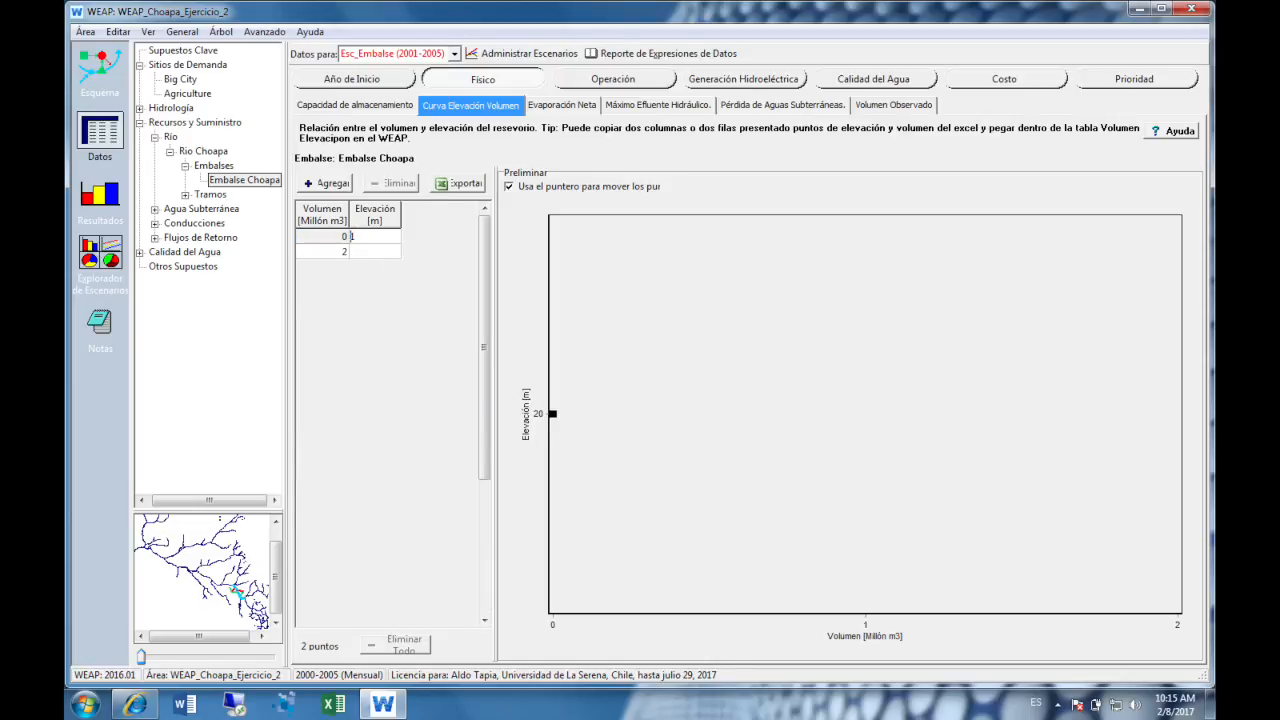
{"action": "type", "text": "0"}
{"action": "key", "text": "Tab"}
{"action": "type", "text": "1"}
{"action": "key", "text": "Tab"}
{"action": "type", "text": "20"}
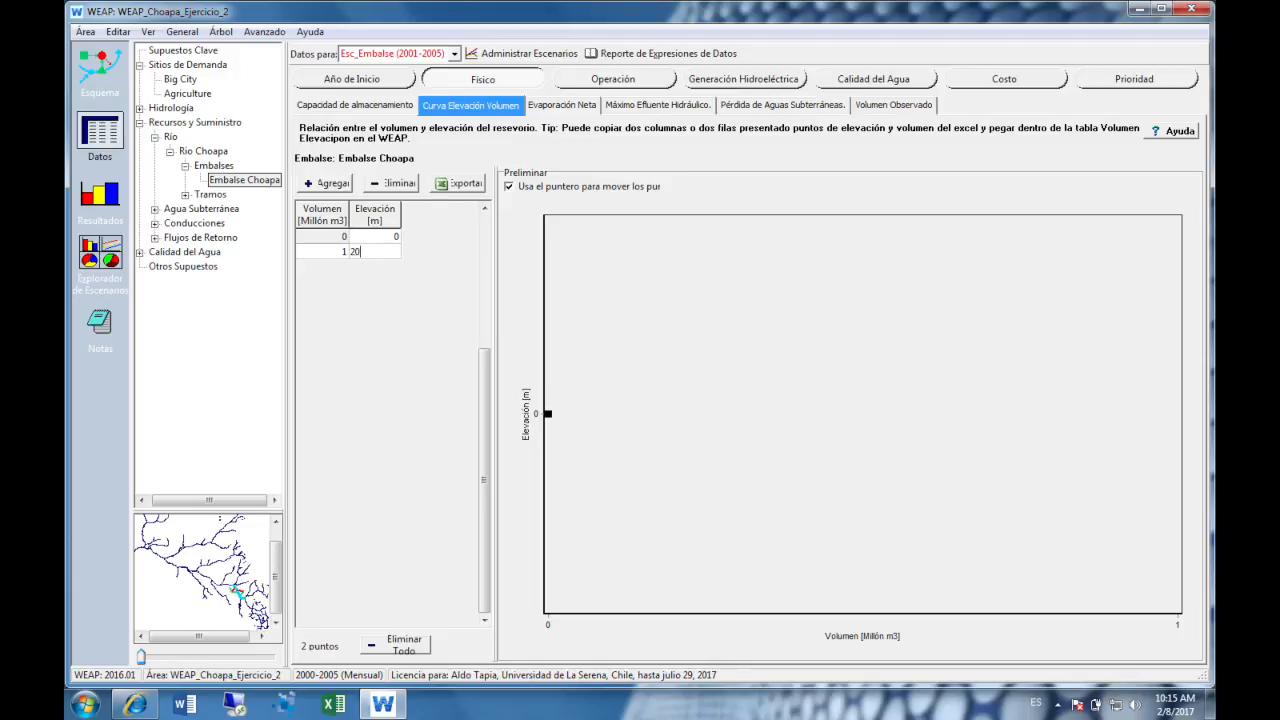
{"action": "key", "text": "Tab"}
- Add the volume-elevation points 2 million m3 at 28 m and 4 million m3 at 35 m
{"action": "type", "text": "2"}
{"action": "key", "text": "Tab"}
{"action": "type", "text": "28"}
{"action": "key", "text": "Tab"}
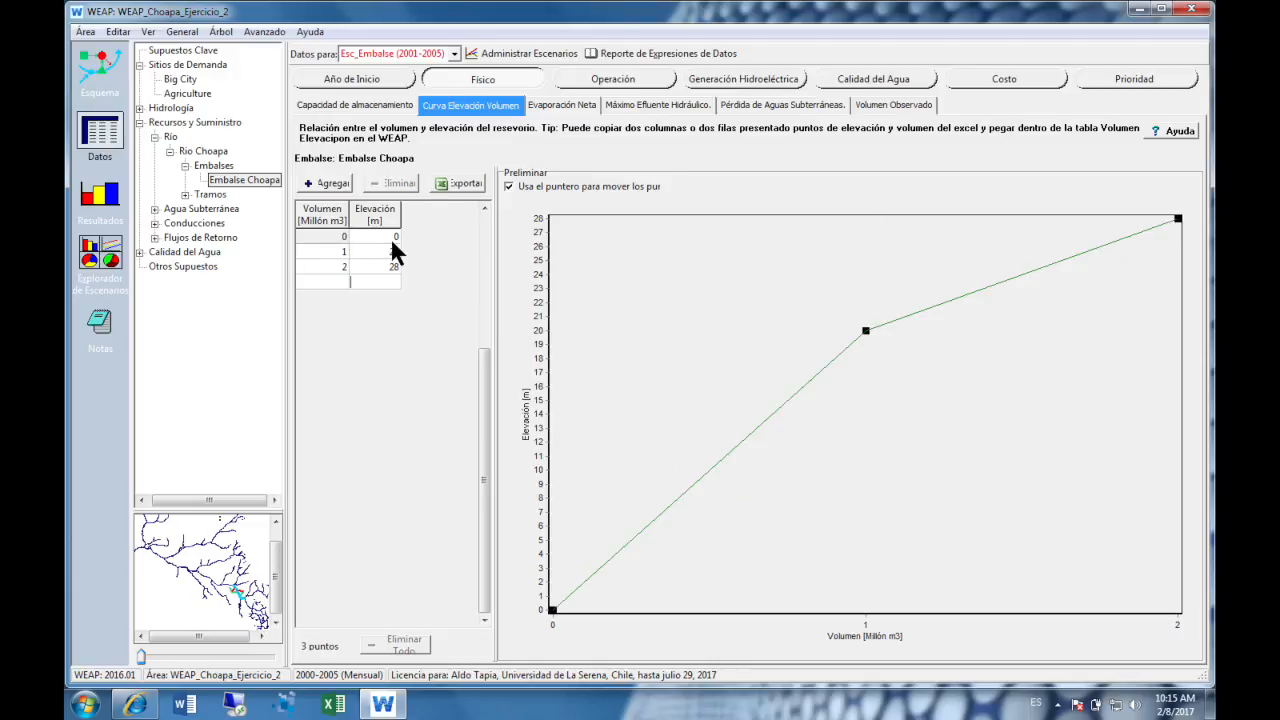
{"action": "type", "text": "4"}
{"action": "key", "text": "Tab"}
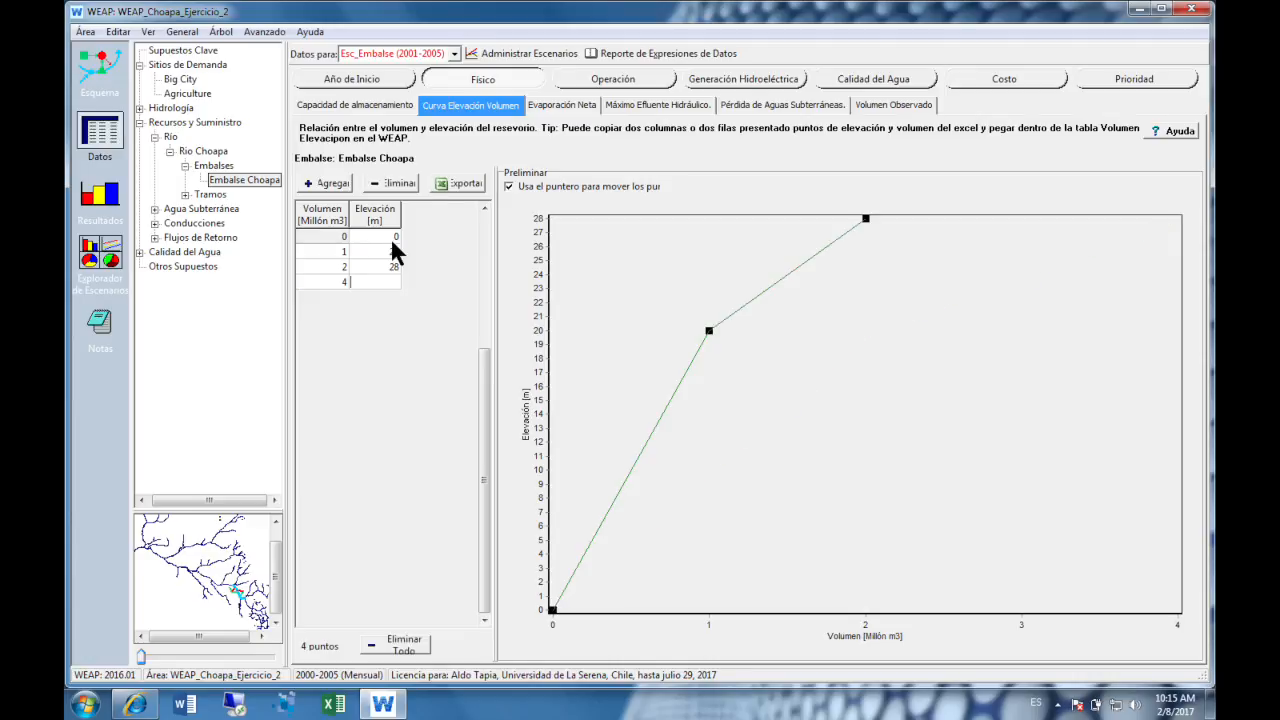
{"action": "type", "text": "35"}
{"action": "key", "text": "Tab"}
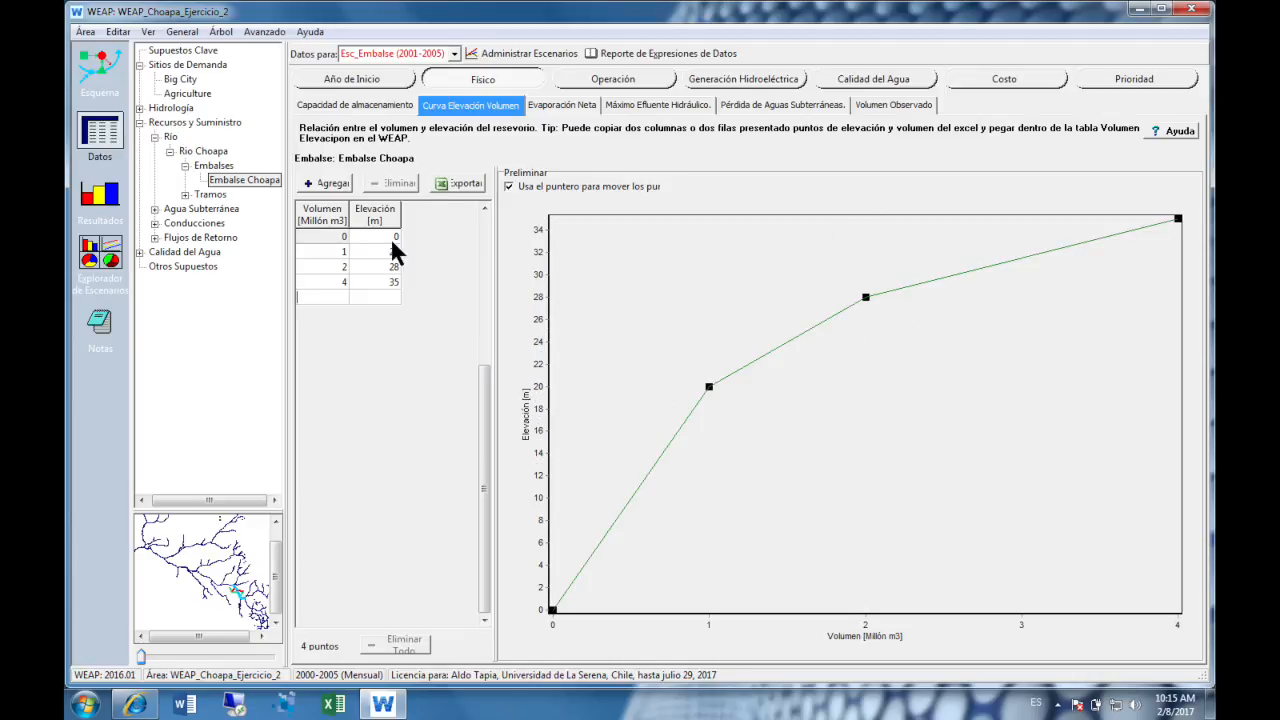
- Add the volume-elevation points 6 million m3 at 40 m and 10 million m3 at 46 m to Embalse Choapa's curve
{"action": "type", "text": "6"}
{"action": "key", "text": "Tab"}
{"action": "type", "text": "40"}
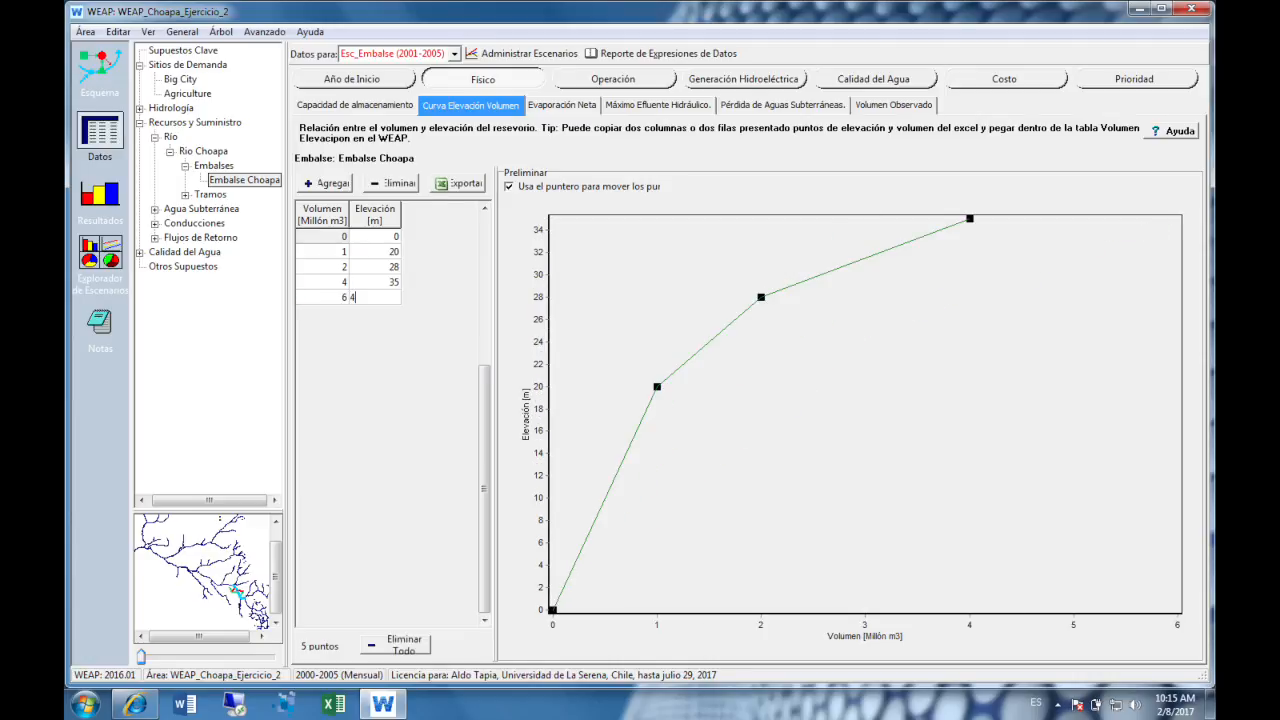
{"action": "key", "text": "Tab"}
{"action": "type", "text": "10"}
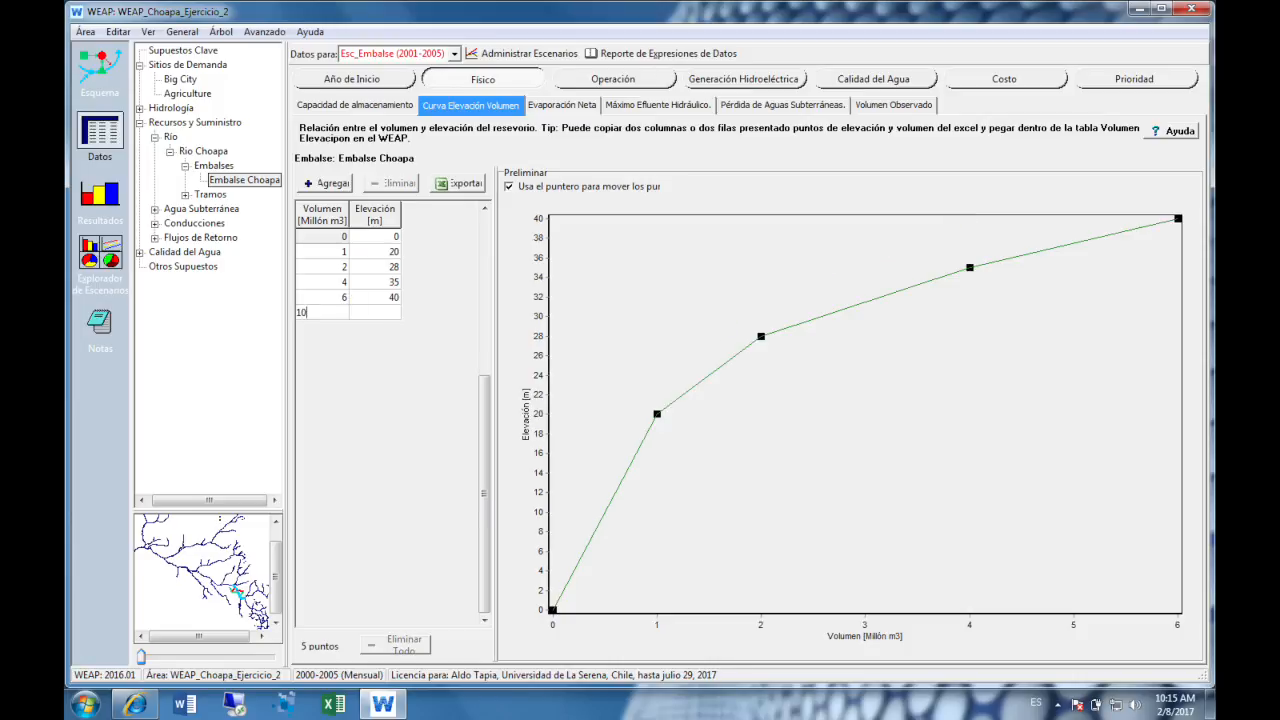
{"action": "key", "text": "Tab"}
{"action": "type", "text": "46"}
{"action": "key", "text": "Tab"}
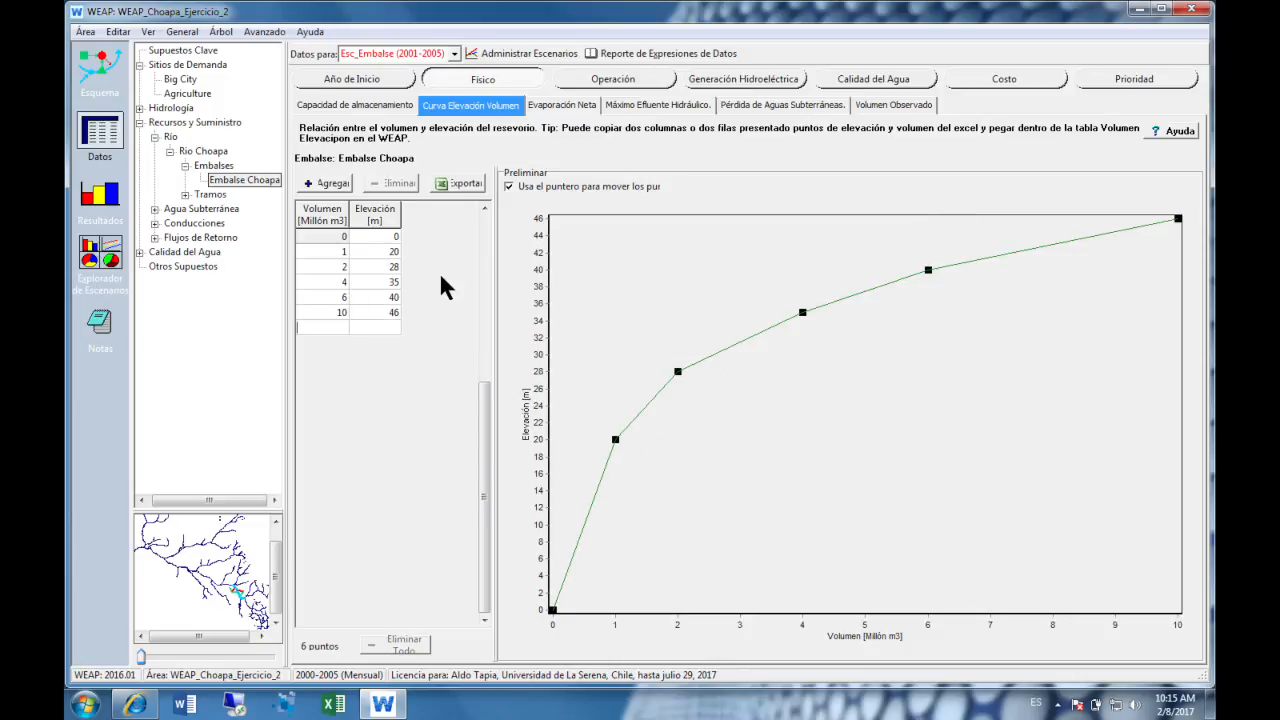
- Add the volume-elevation points 15 million m3 at 52 m and 20 million m3 at 56 m
{"action": "type", "text": "15"}
{"action": "key", "text": "Tab"}
{"action": "type", "text": "52"}
{"action": "key", "text": "Tab"}
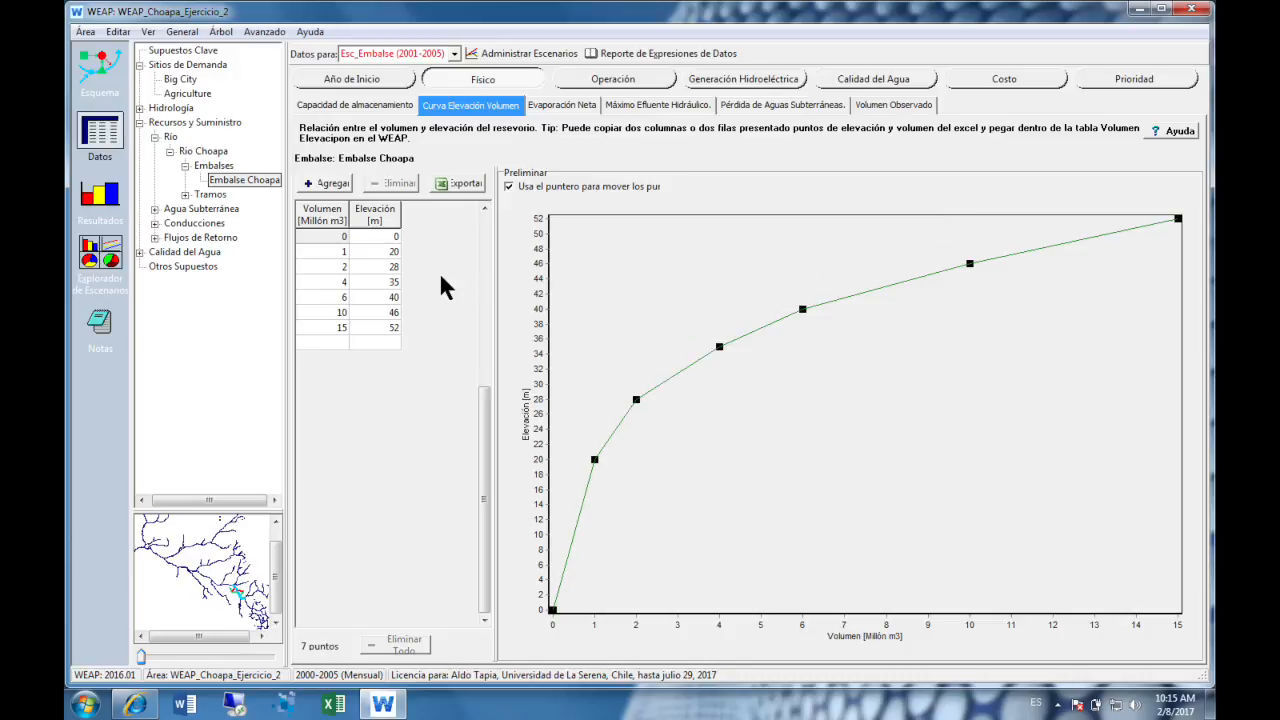
{"action": "type", "text": "20"}
{"action": "key", "text": "Tab"}
{"action": "type", "text": "56"}
{"action": "key", "text": "Tab"}
- Complete the volume-elevation curve with the points 25 million m3 at 58 m and 30 million m3 at 60 m
{"action": "type", "text": "25"}
{"action": "key", "text": "Tab"}
{"action": "type", "text": "58"}
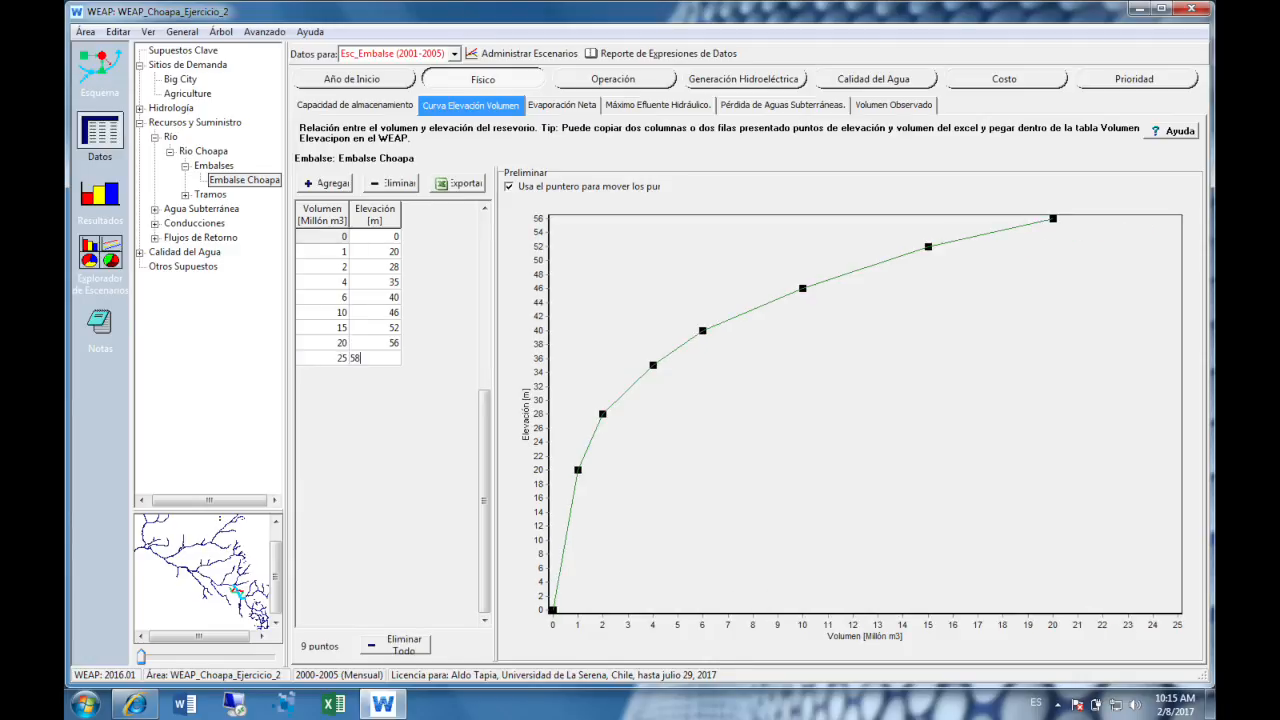
{"action": "key", "text": "Tab"}
{"action": "type", "text": "30"}
{"action": "key", "text": "Tab"}
{"action": "type", "text": "60"}
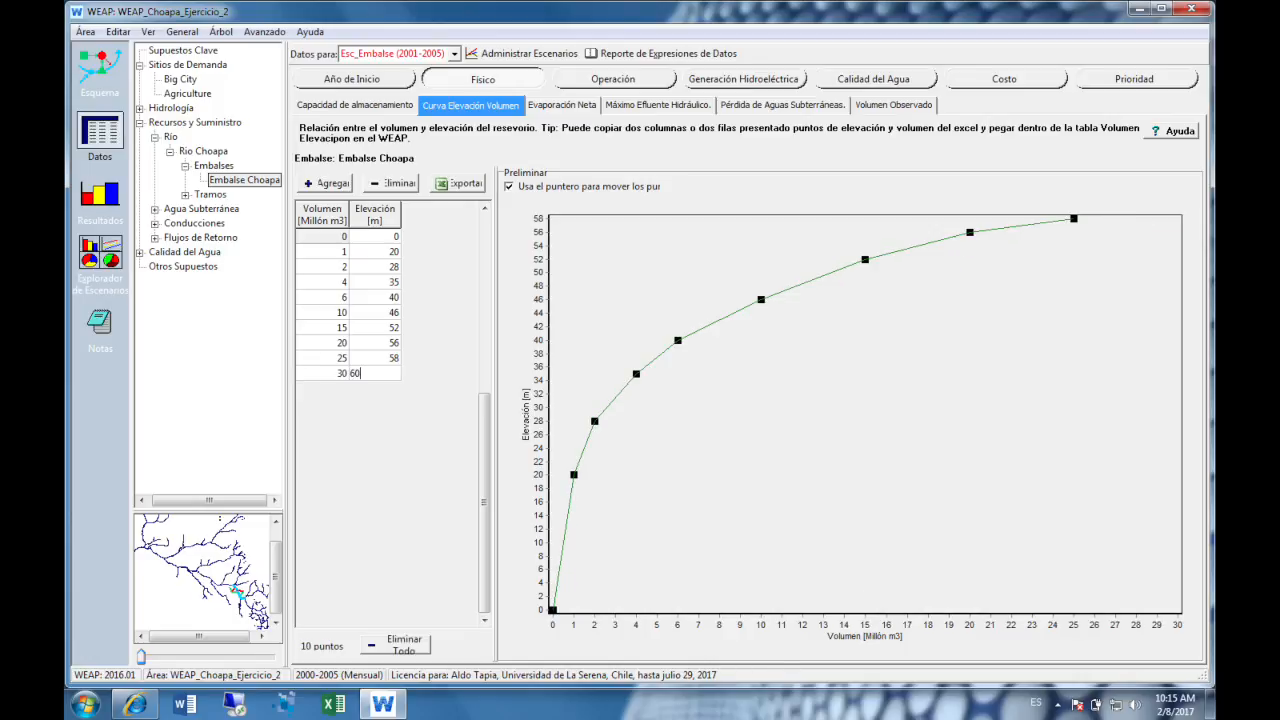
{"action": "left_click", "coordinate": [368, 326]}
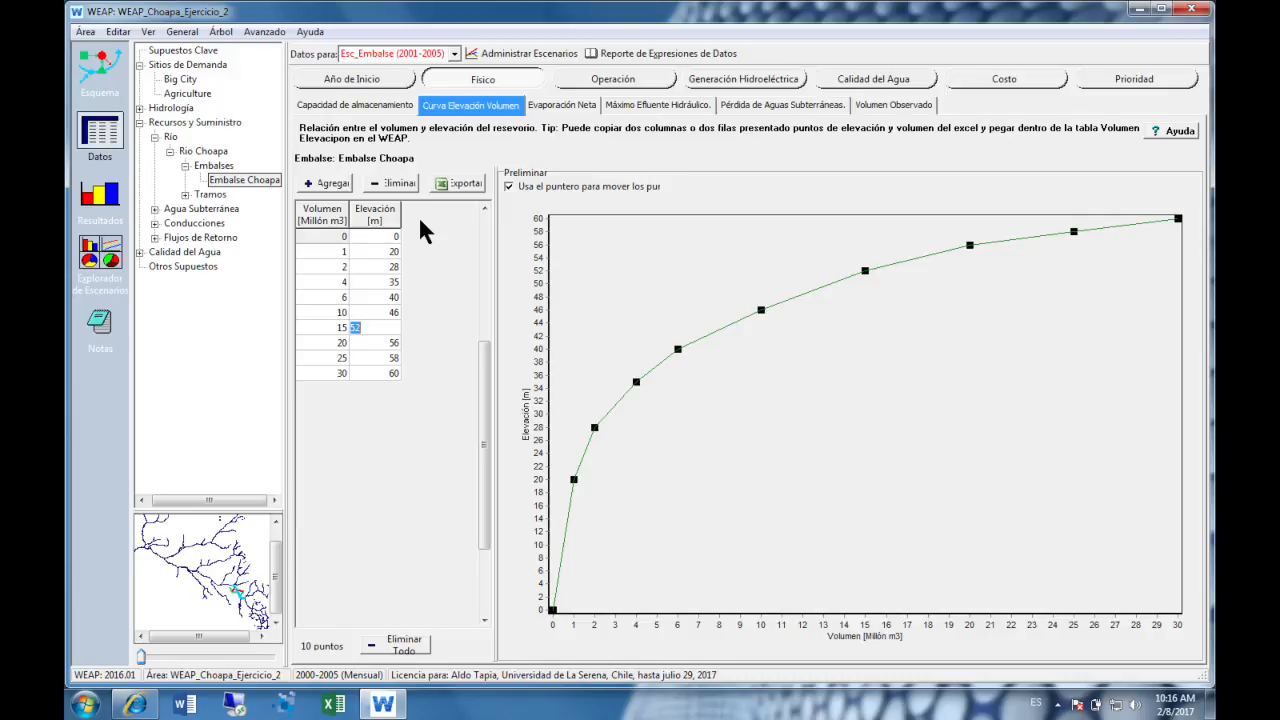
- Compare Embalse Choapa's storage capacity for 2001-2005 with the end of its volume-elevation curve
{"action": "left_click", "coordinate": [368, 106]}
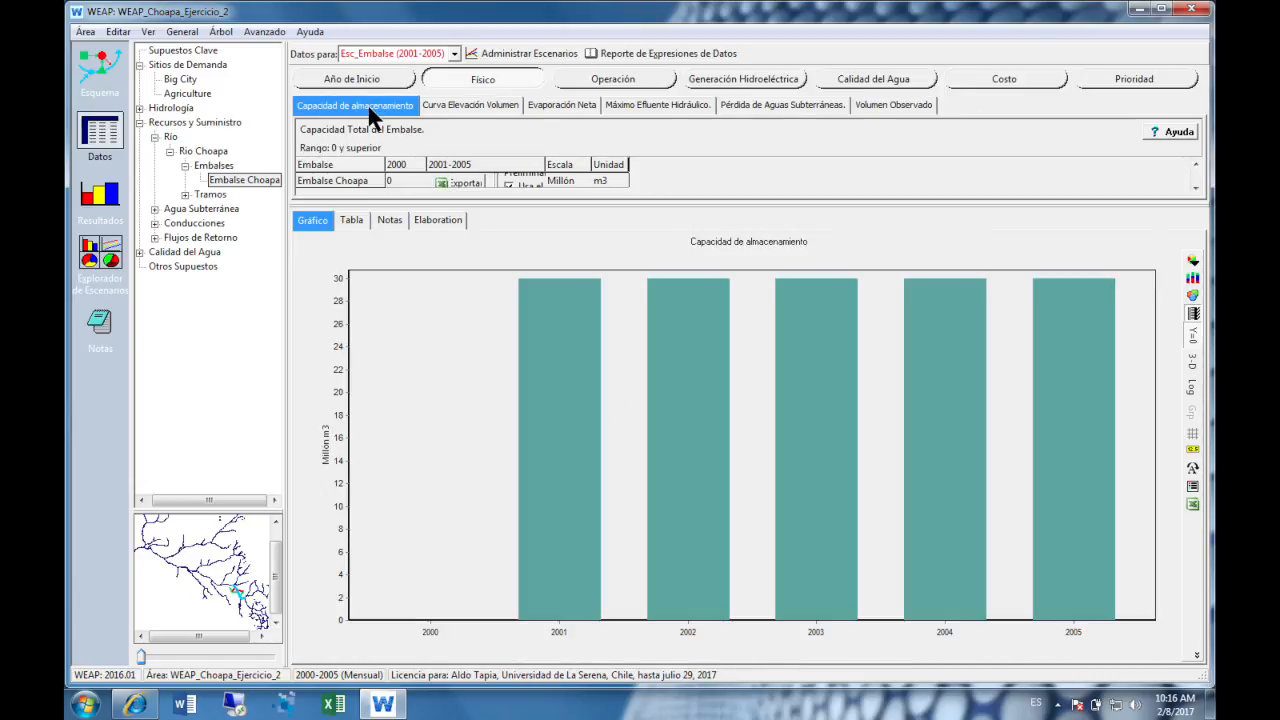
{"action": "left_click", "coordinate": [468, 106]}
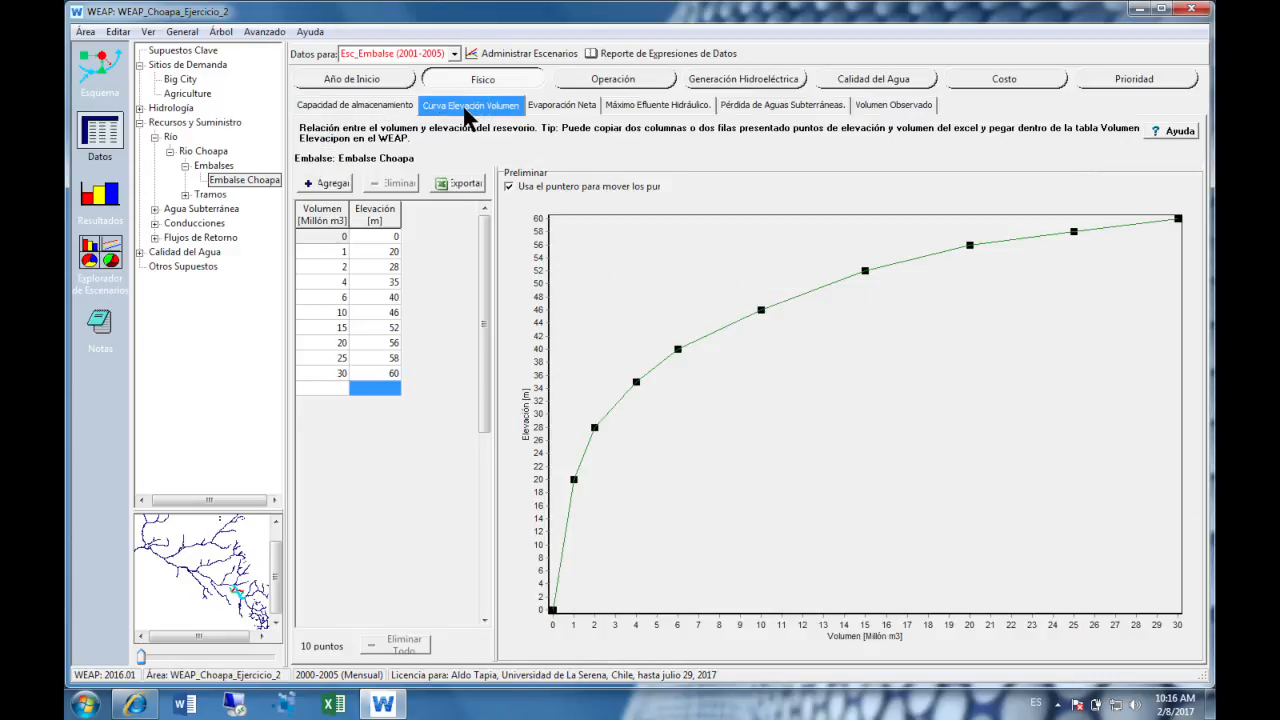
{"action": "left_click", "coordinate": [399, 104]}
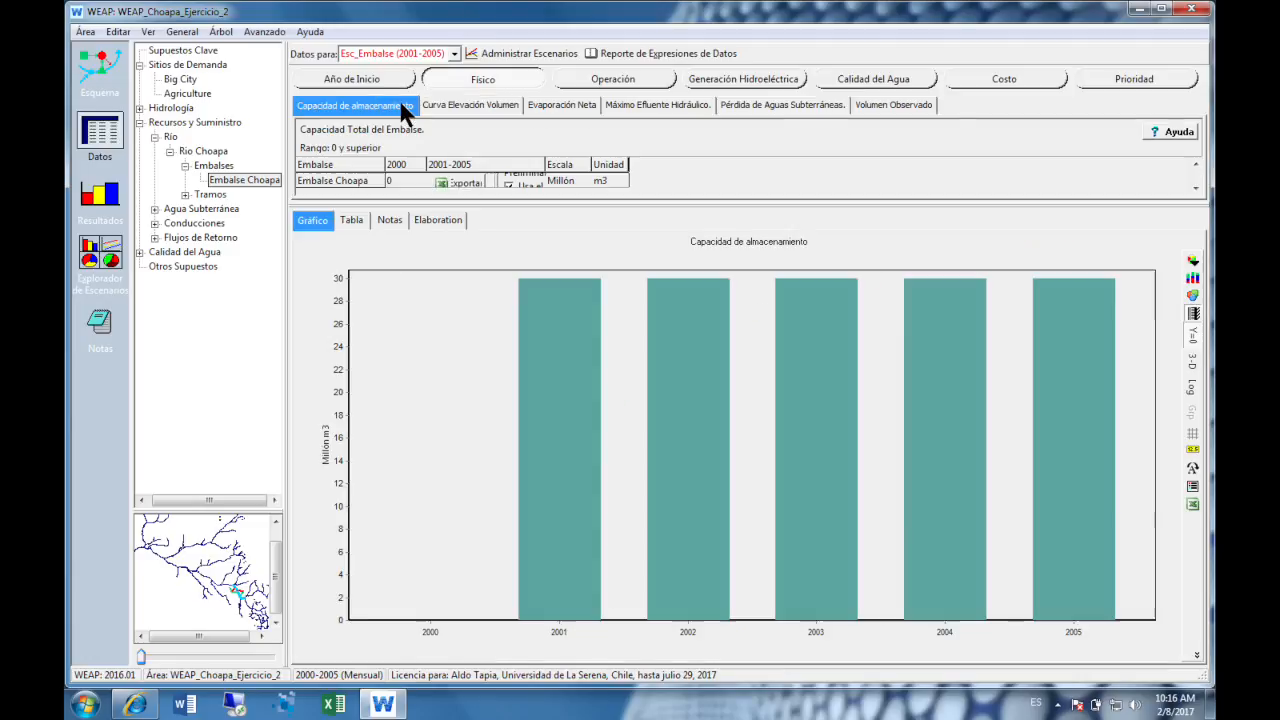
{"action": "left_click", "coordinate": [476, 106]}
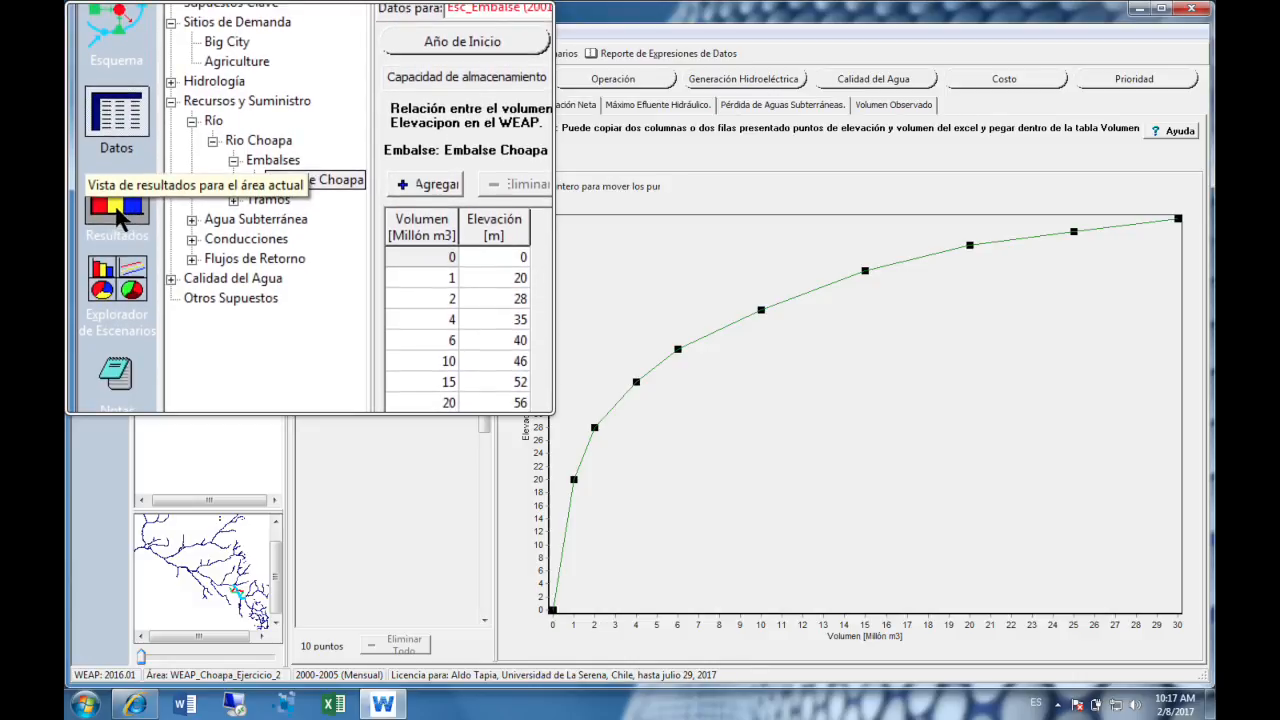
- Recalculate the results and check which scenarios the reservoir storage volume chart can display
{"action": "left_click", "coordinate": [120, 212]}
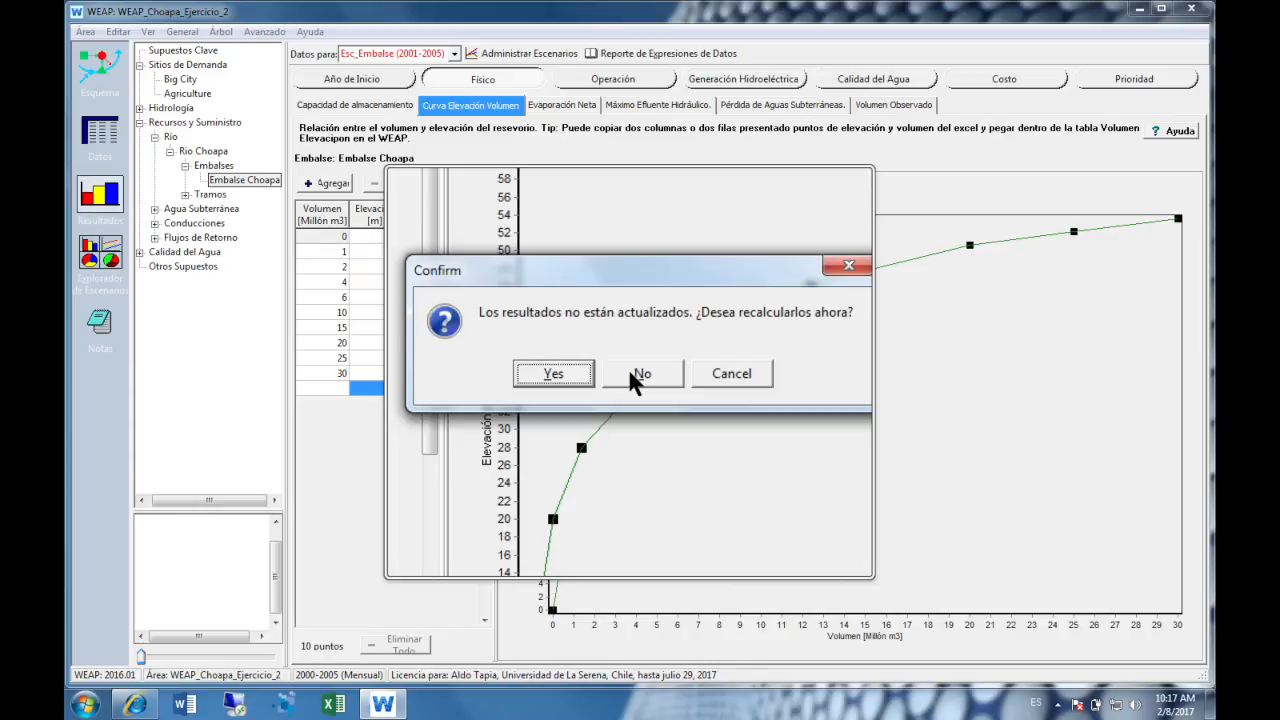
{"action": "left_click", "coordinate": [588, 377]}
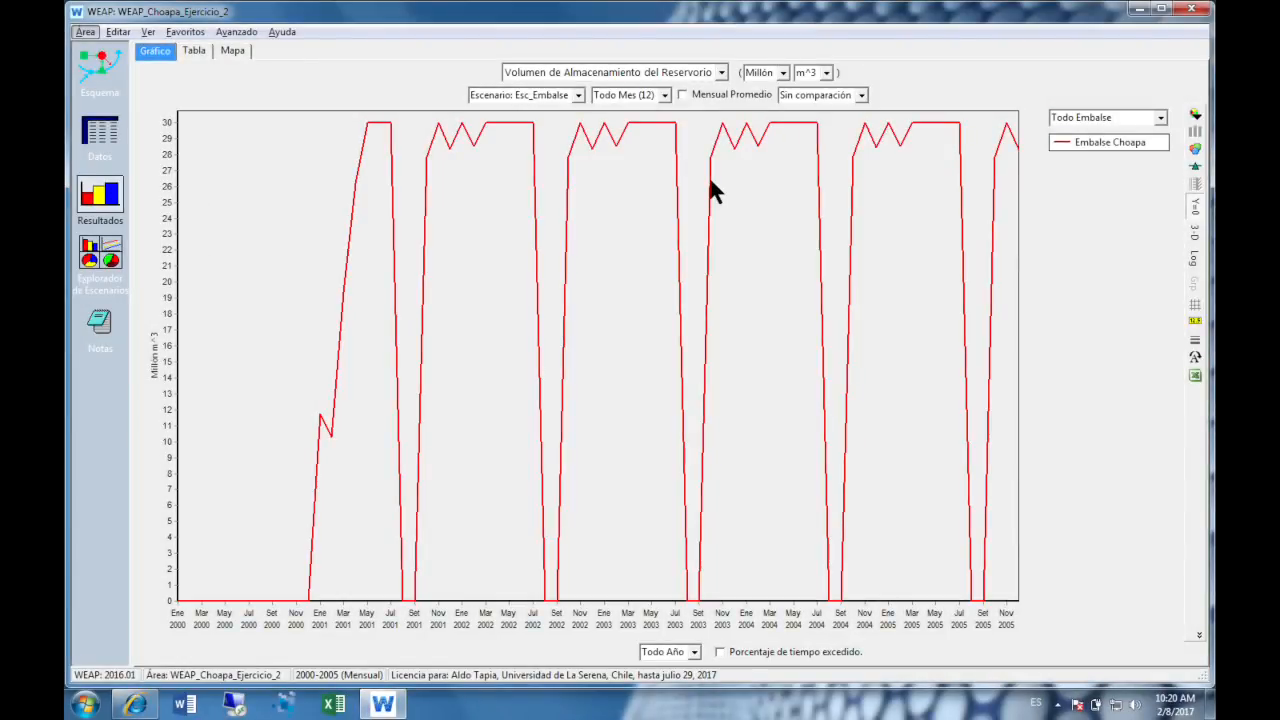
{"action": "left_click", "coordinate": [576, 95]}
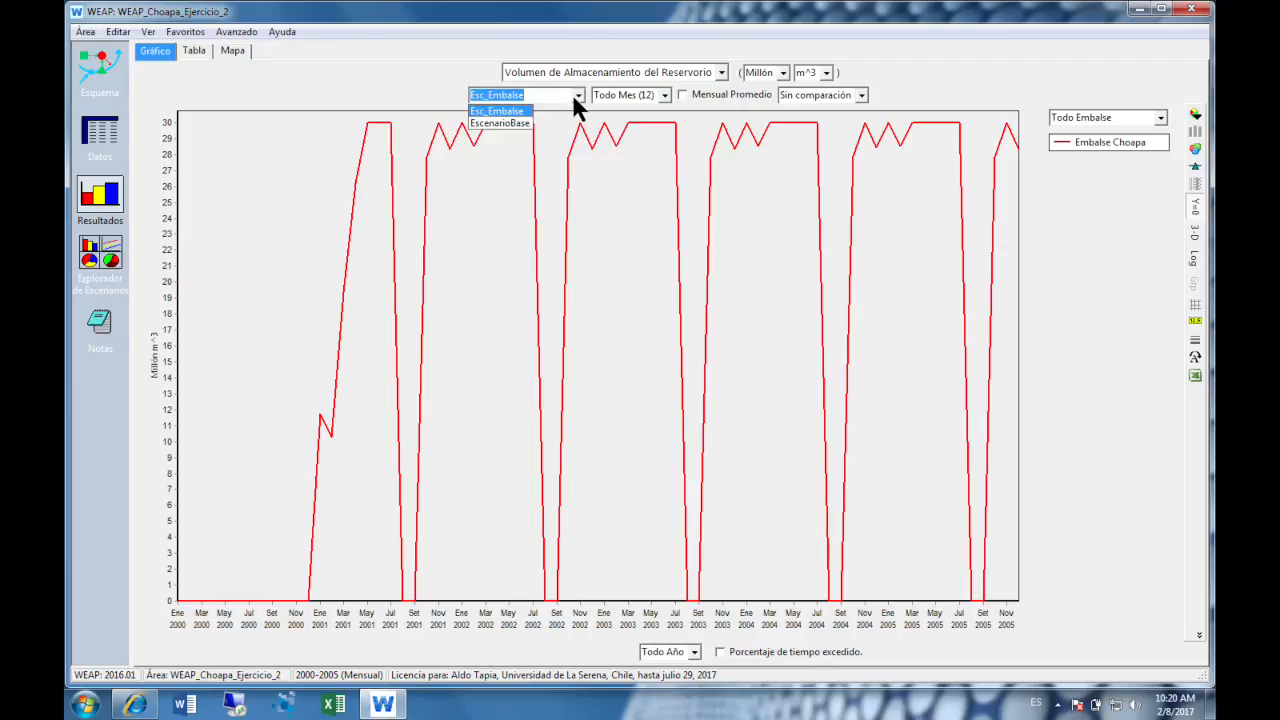
{"action": "left_click", "coordinate": [503, 124]}
- Check in the scenario manager that results are shown for EscenarioBase, and return to the results
{"action": "left_click", "coordinate": [100, 131]}
{"action": "left_click", "coordinate": [513, 51]}
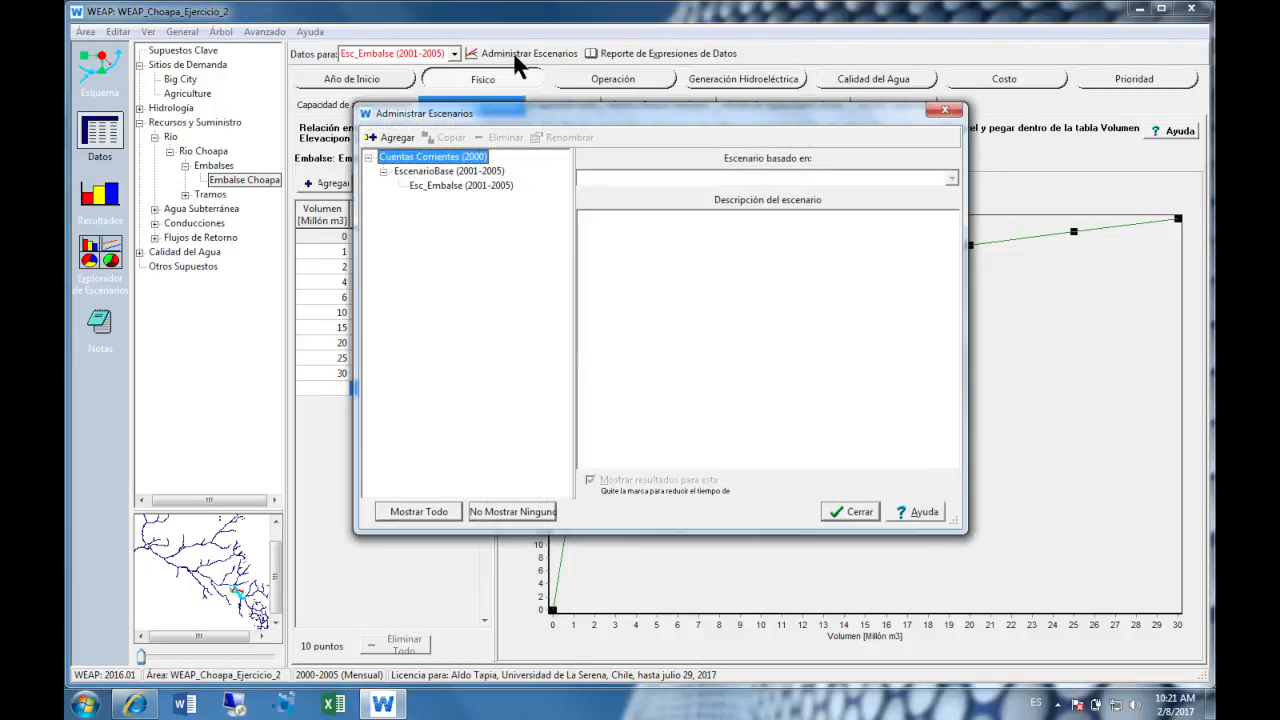
{"action": "left_click", "coordinate": [455, 172]}
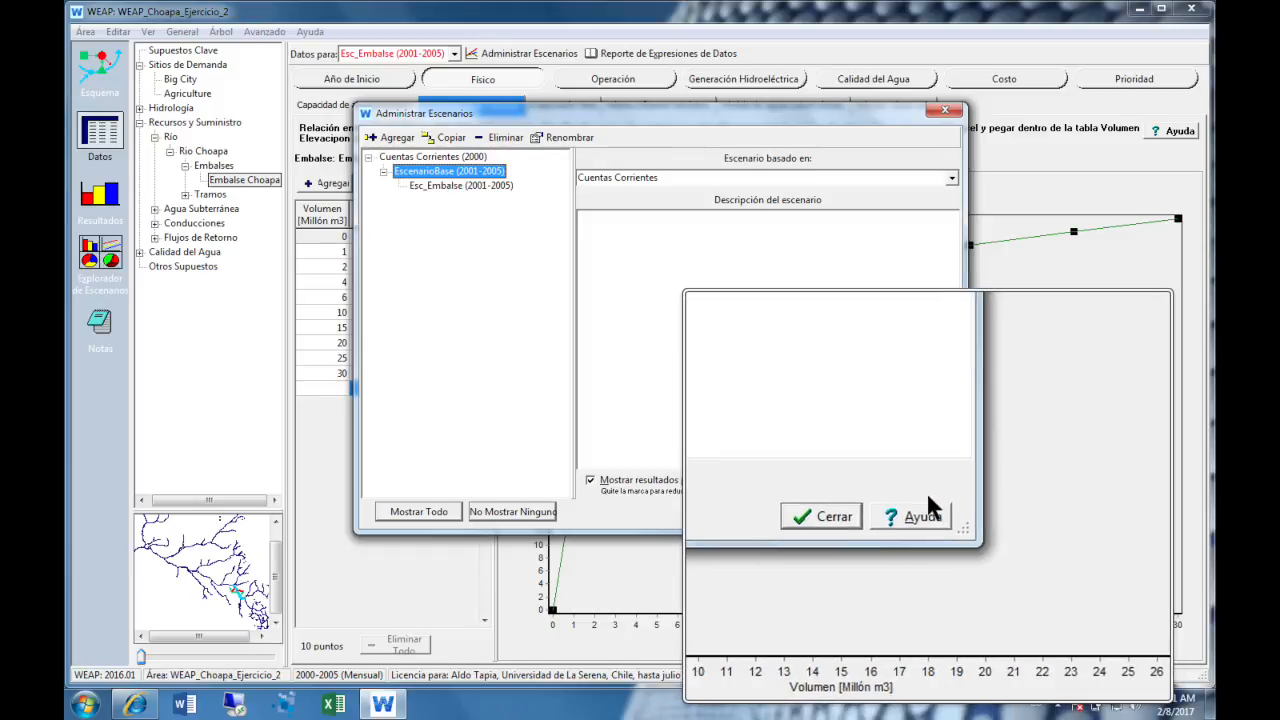
{"action": "left_click", "coordinate": [945, 110]}
{"action": "left_click", "coordinate": [100, 195]}
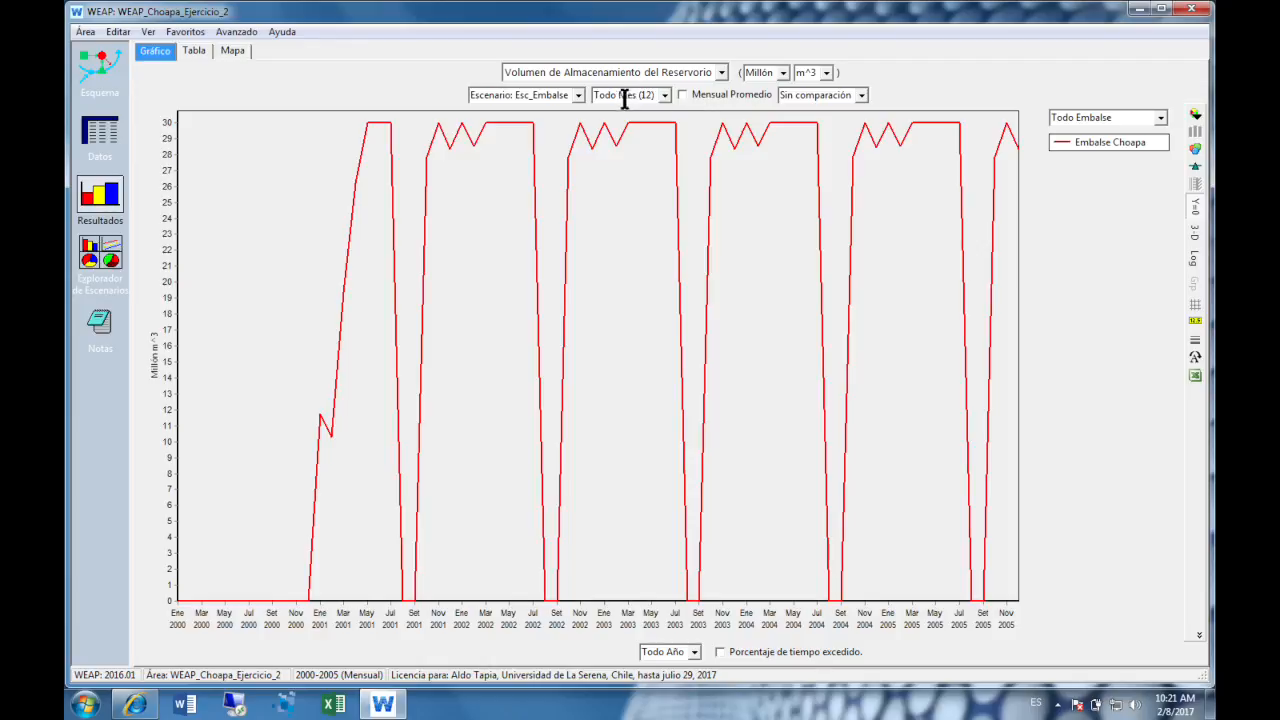
- View the reservoir storage volume for EscenarioBase and switch the chart back to Esc_Embalse
{"action": "left_click", "coordinate": [577, 95]}
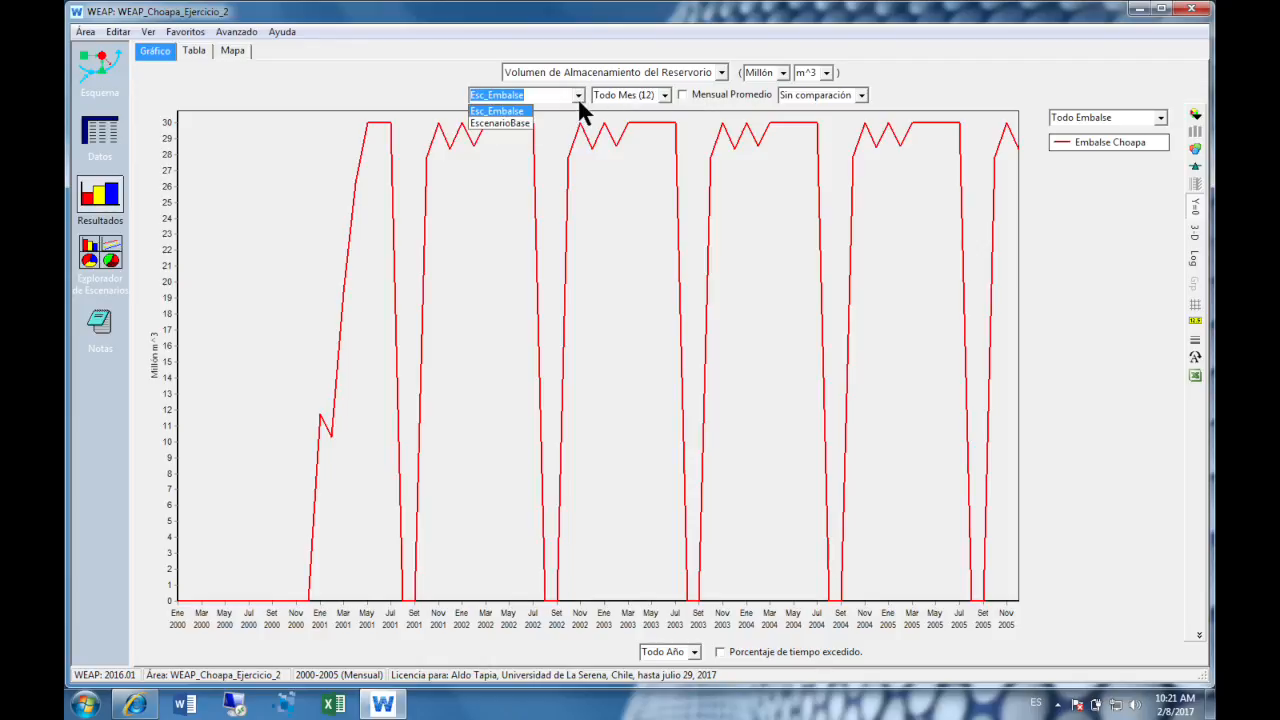
{"action": "left_click", "coordinate": [501, 123]}
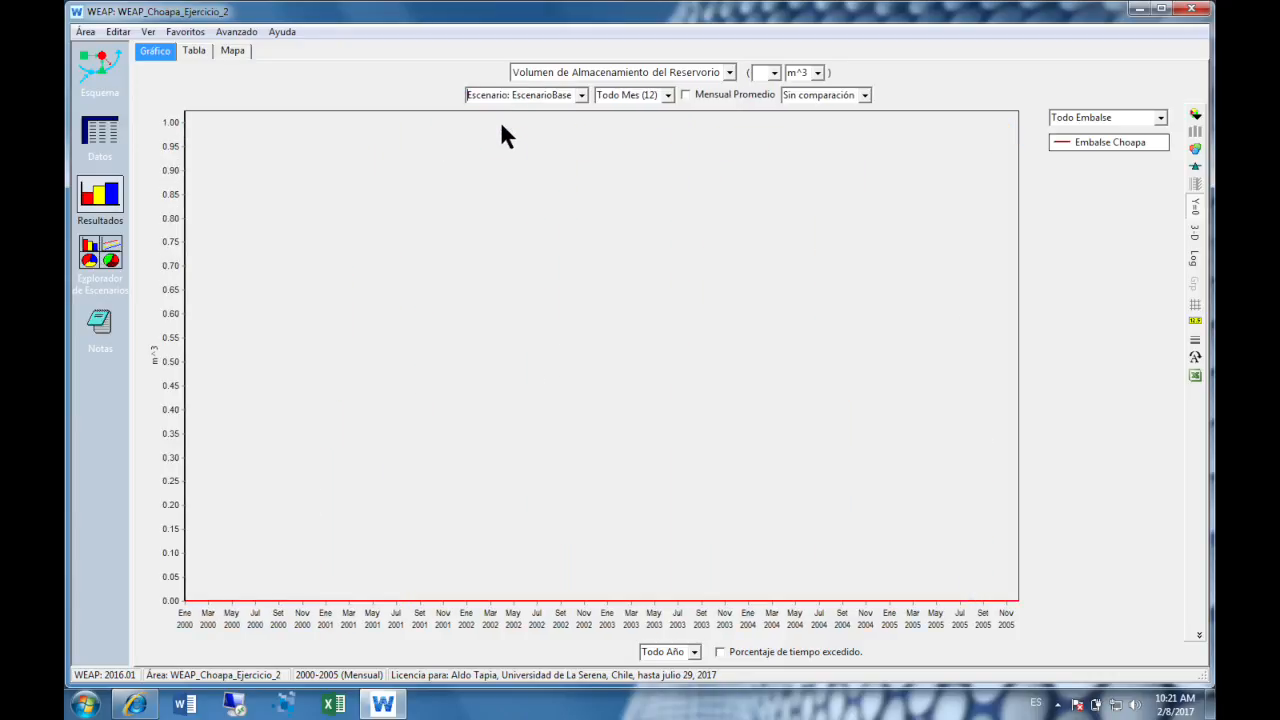
{"action": "left_click", "coordinate": [582, 96]}
{"action": "left_click", "coordinate": [500, 111]}
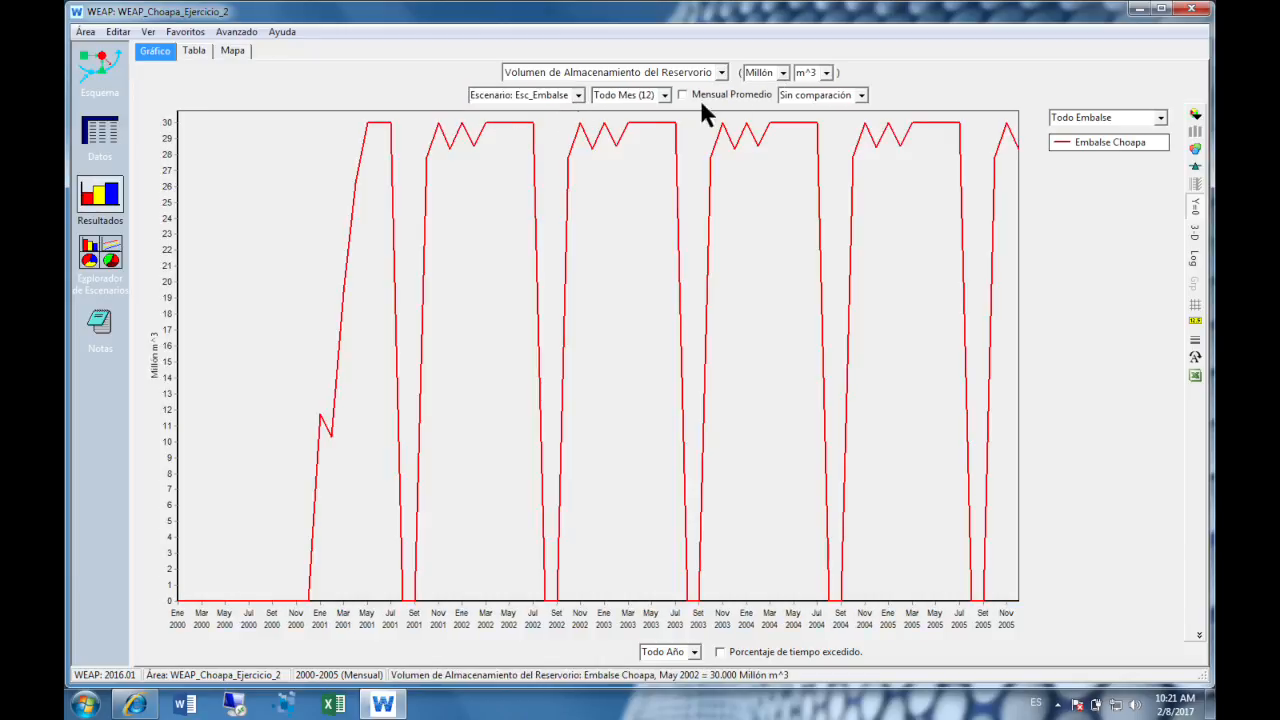
- Chart the demand result Suministro Entregado for Esc_Embalse and arrange its bars En paralelo
{"action": "left_click", "coordinate": [721, 71]}
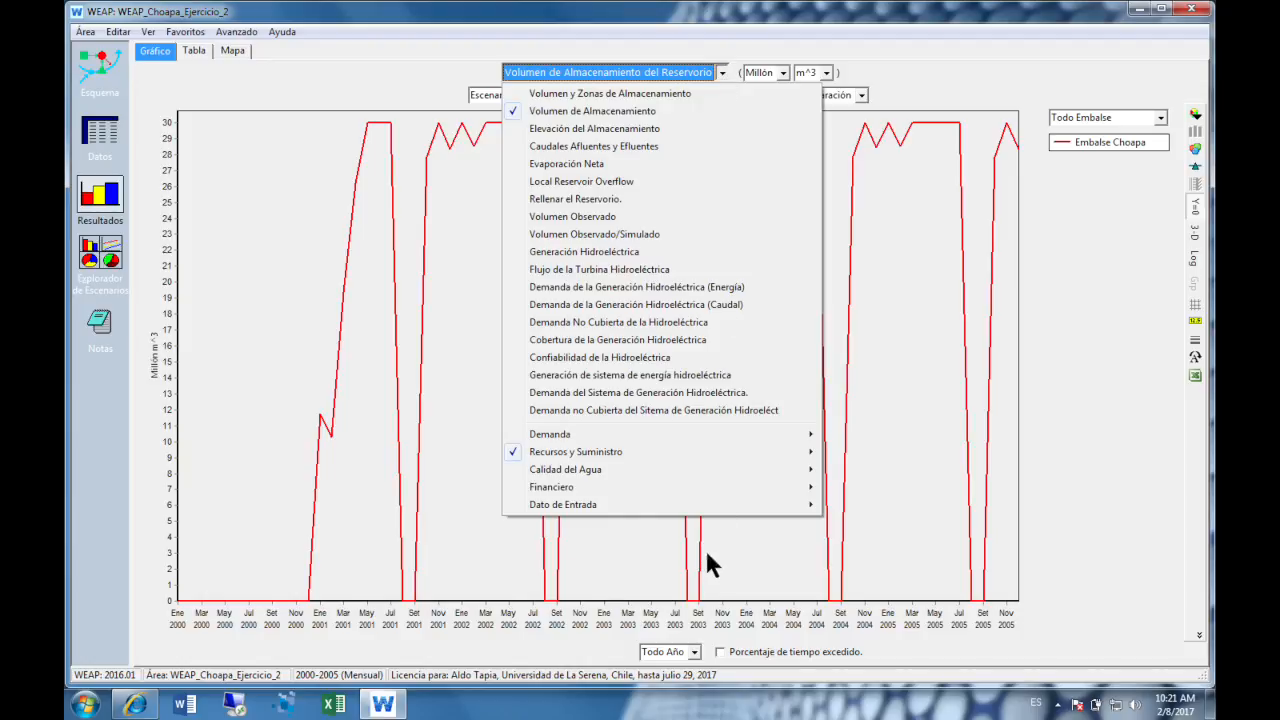
{"action": "mouse_move", "coordinate": [768, 436]}
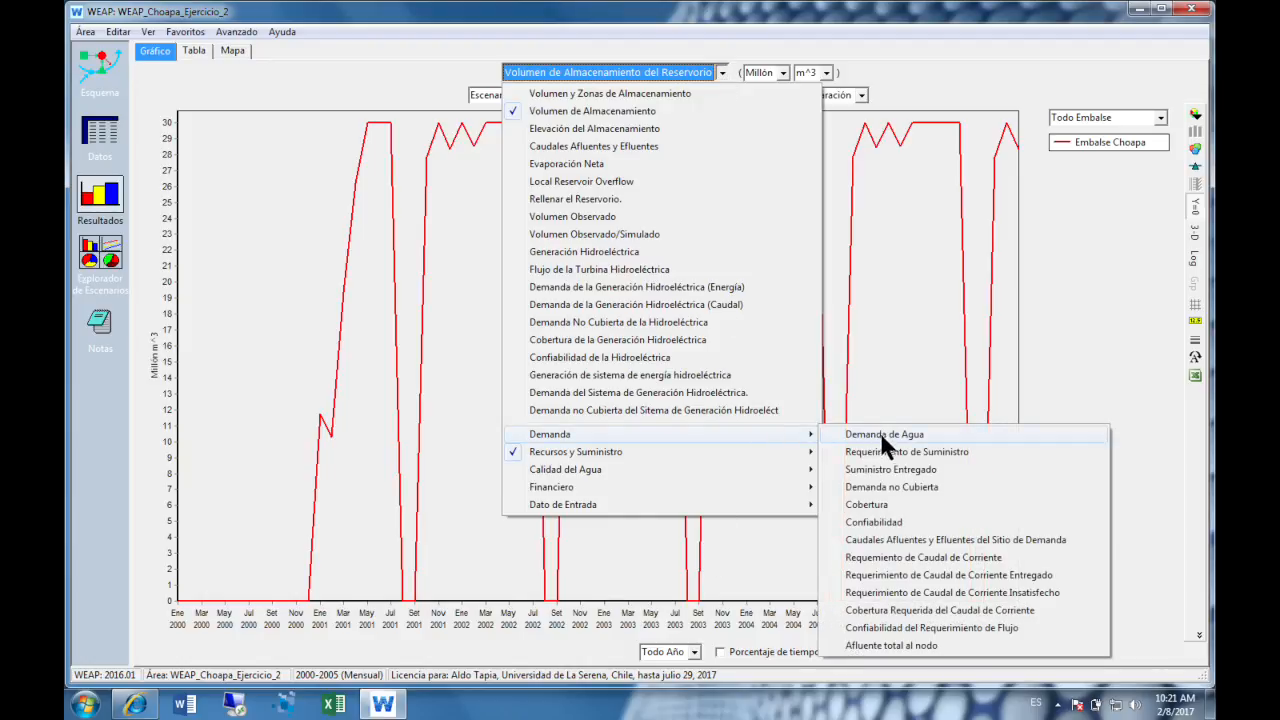
{"action": "left_click", "coordinate": [984, 466]}
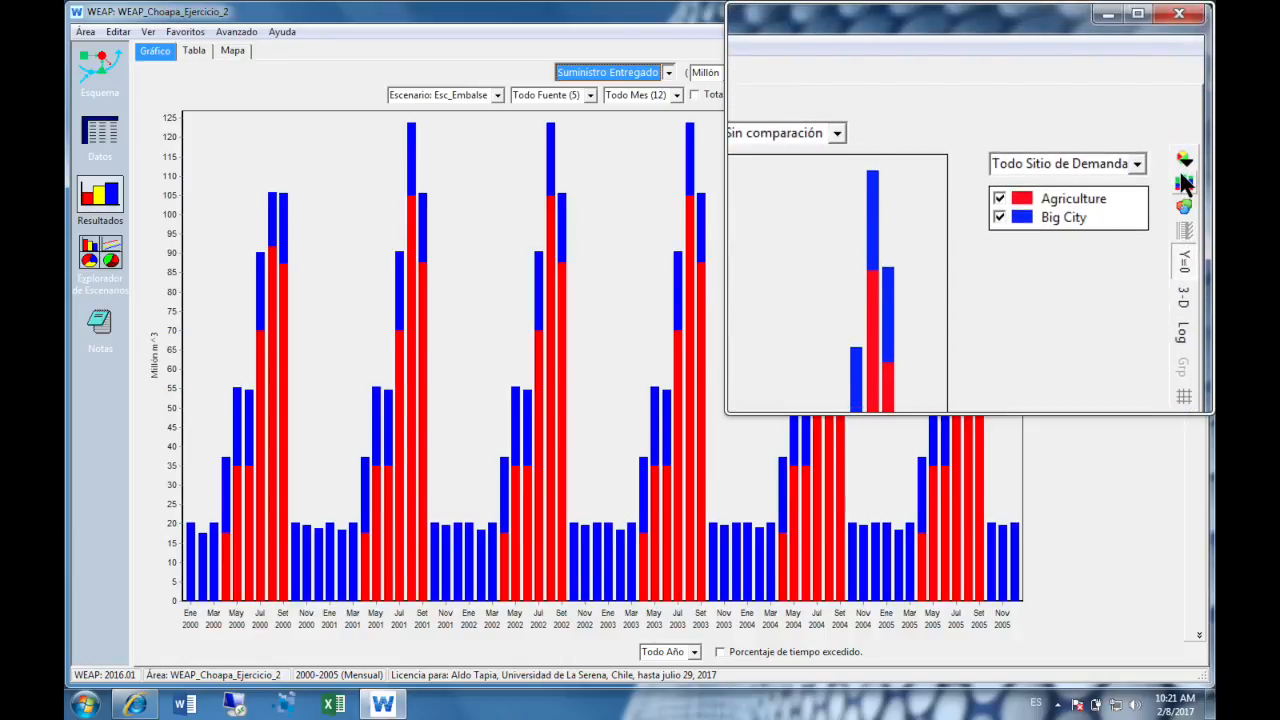
{"action": "left_click", "coordinate": [1182, 172]}
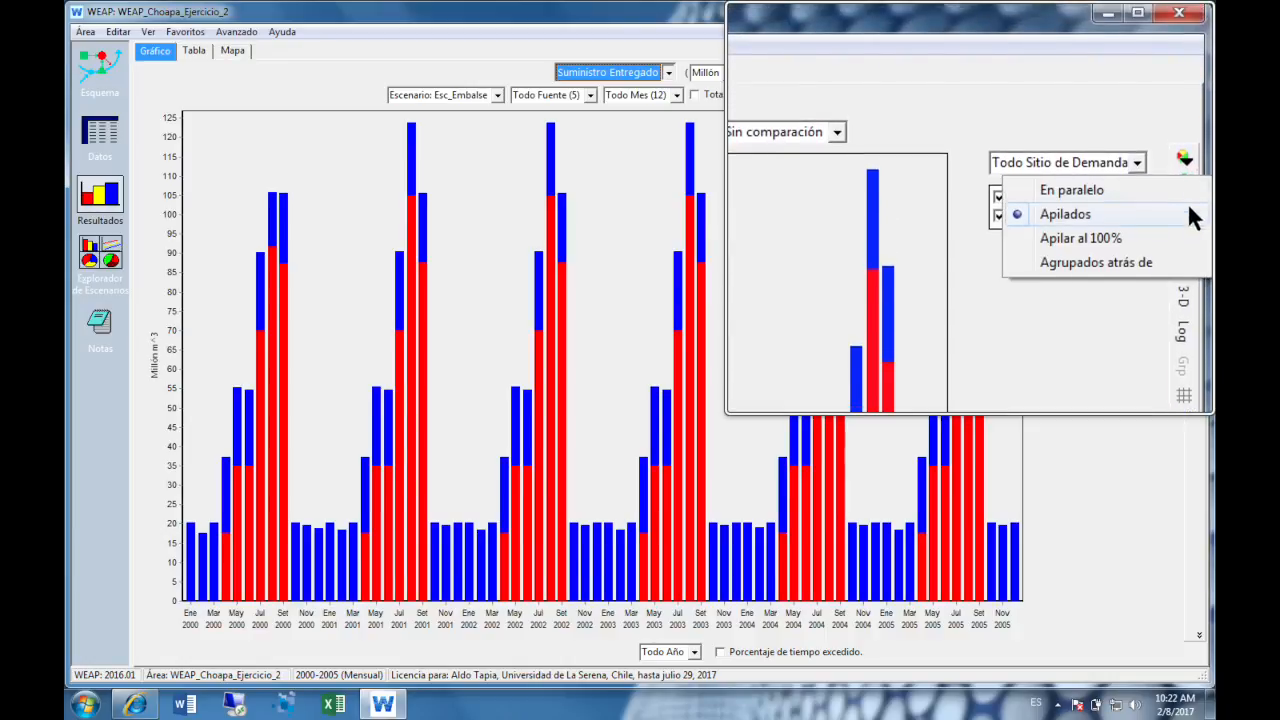
{"action": "left_click", "coordinate": [1200, 191]}
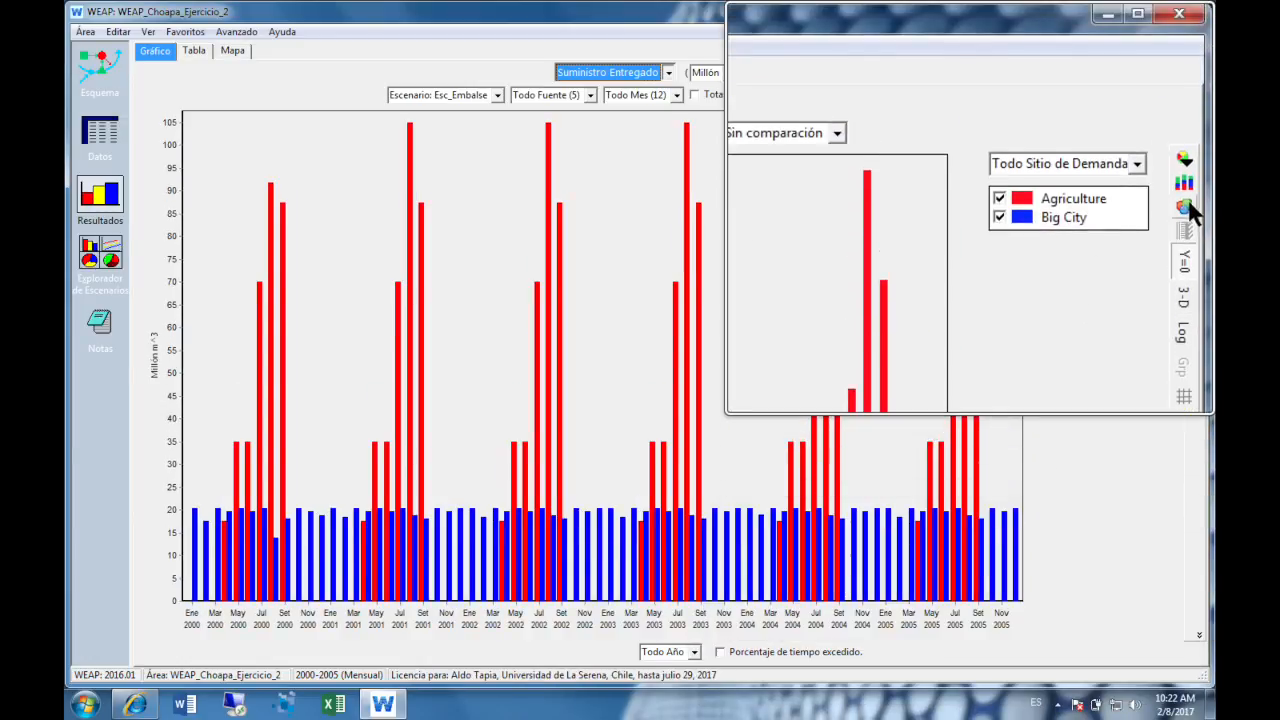
- Try the Apilar al 100% arrangement for the delivered supply bars and change it to Agrupados atrás de
{"action": "left_click", "coordinate": [1183, 192]}
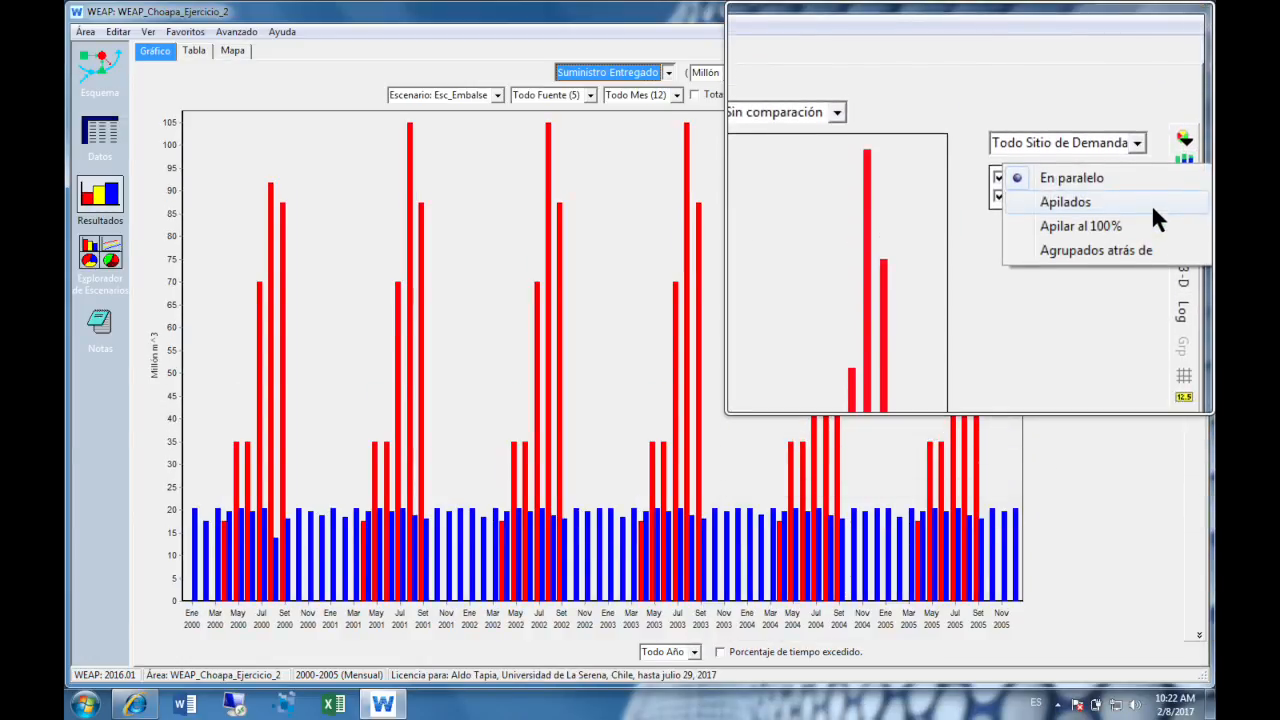
{"action": "left_click", "coordinate": [1152, 204]}
{"action": "left_click", "coordinate": [1190, 202]}
{"action": "left_click", "coordinate": [1184, 188]}
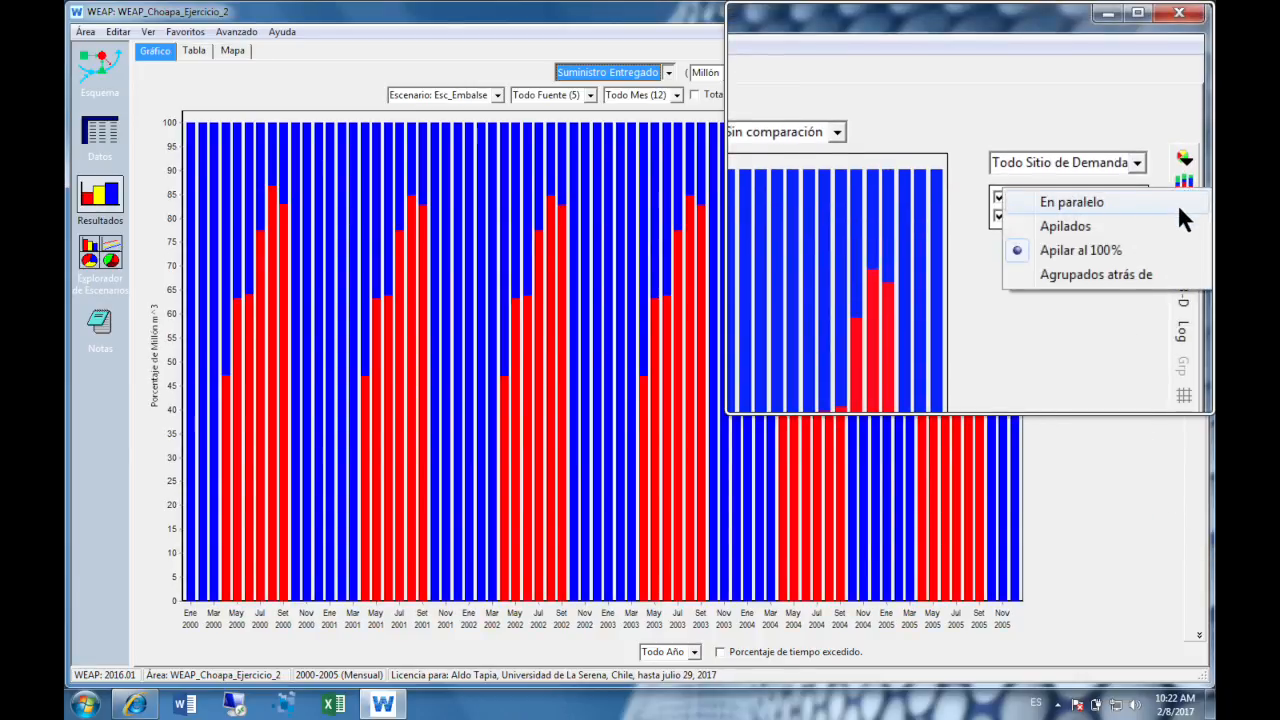
{"action": "left_click", "coordinate": [1191, 208]}
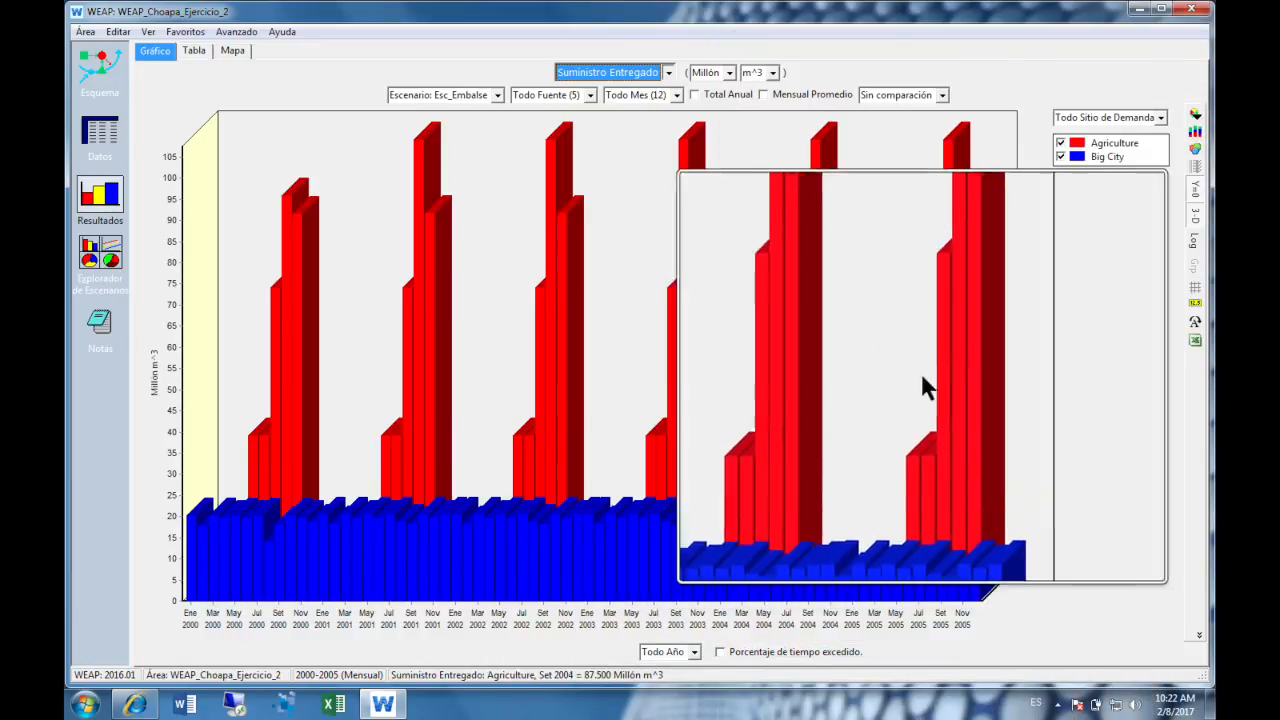
- Try the Línea and Área chart types for delivered supply and check the series arrangements available for each
{"action": "left_click", "coordinate": [1182, 162]}
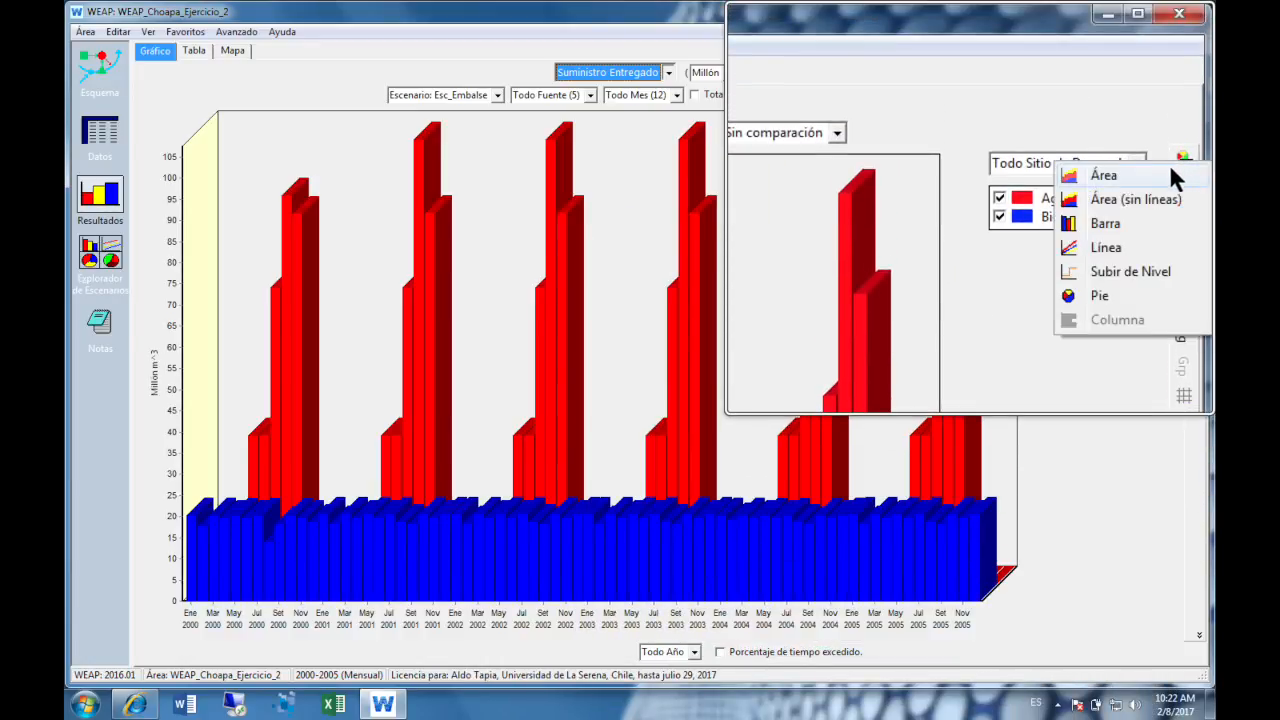
{"action": "left_click", "coordinate": [1151, 210]}
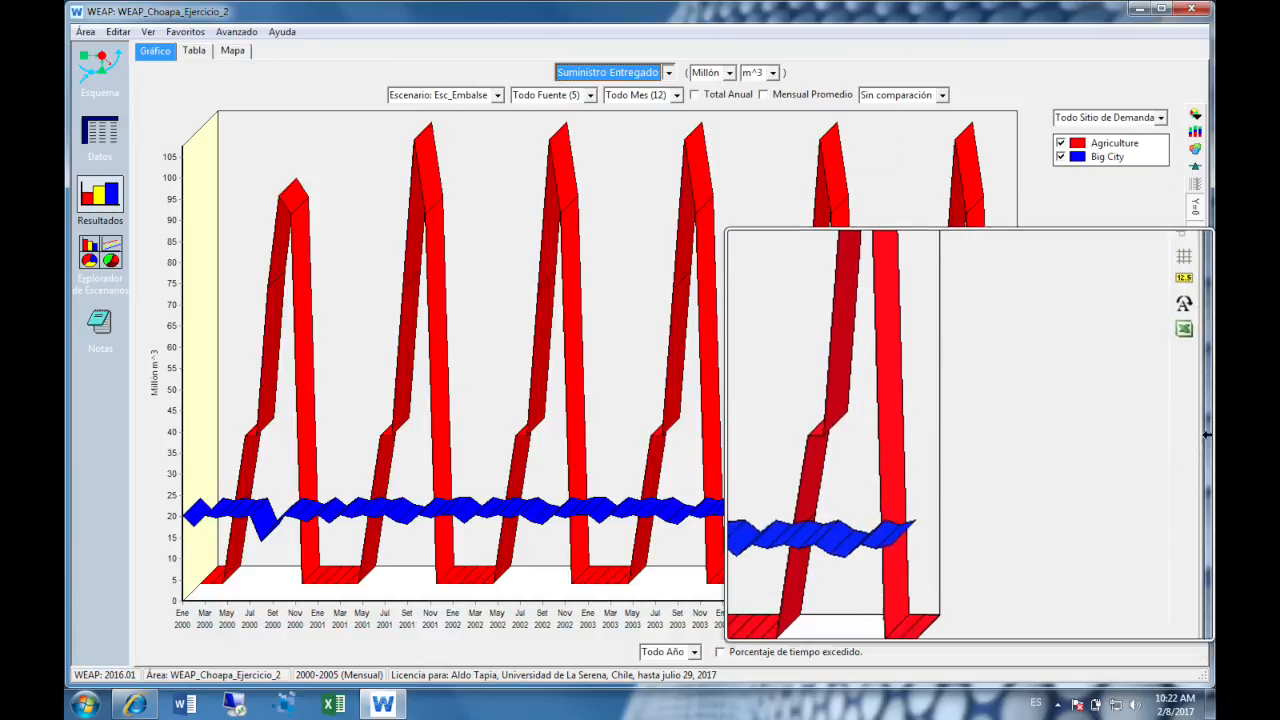
{"action": "left_click", "coordinate": [1182, 180]}
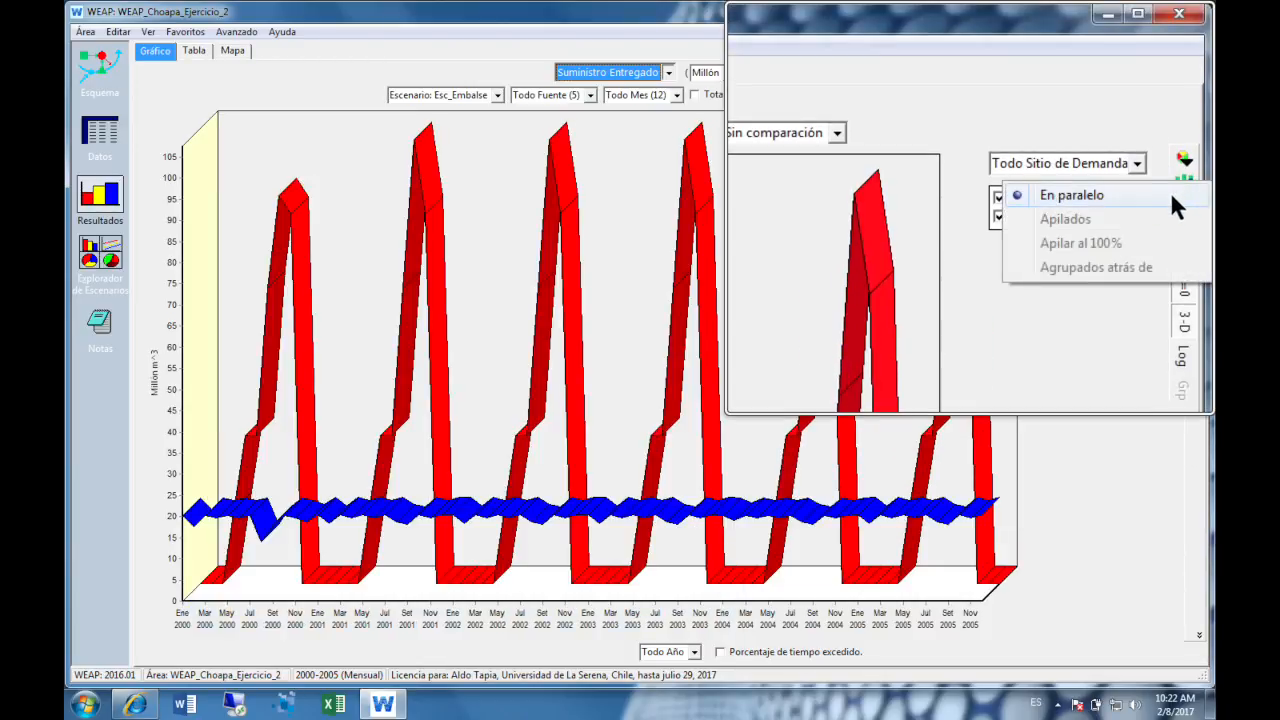
{"action": "left_click", "coordinate": [1184, 162]}
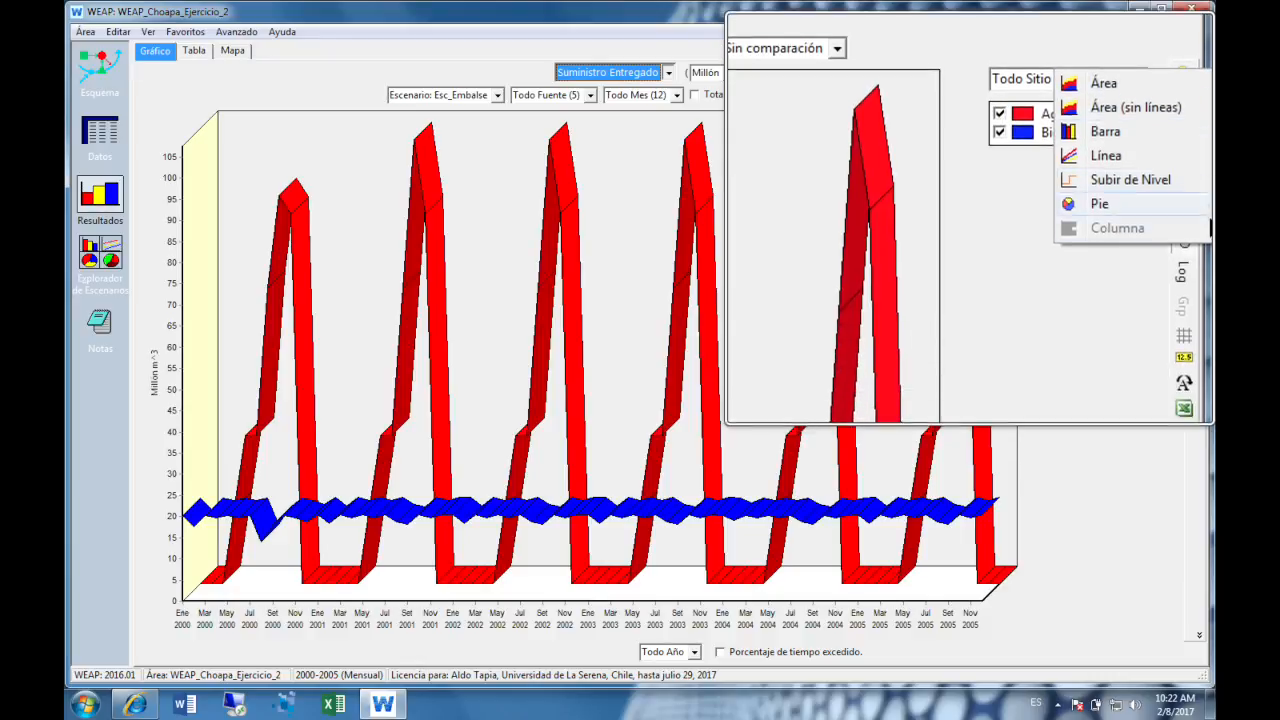
{"action": "left_click", "coordinate": [1120, 170]}
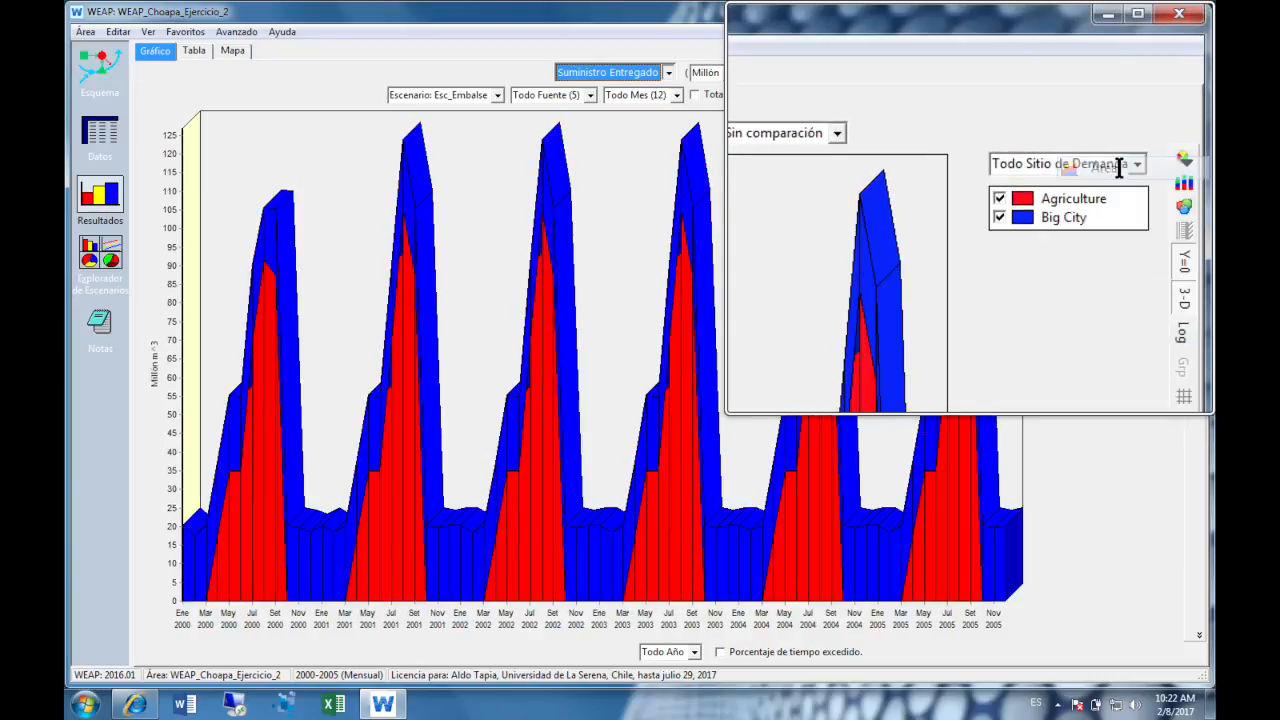
{"action": "left_click", "coordinate": [1178, 203]}
{"action": "left_click", "coordinate": [1177, 184]}
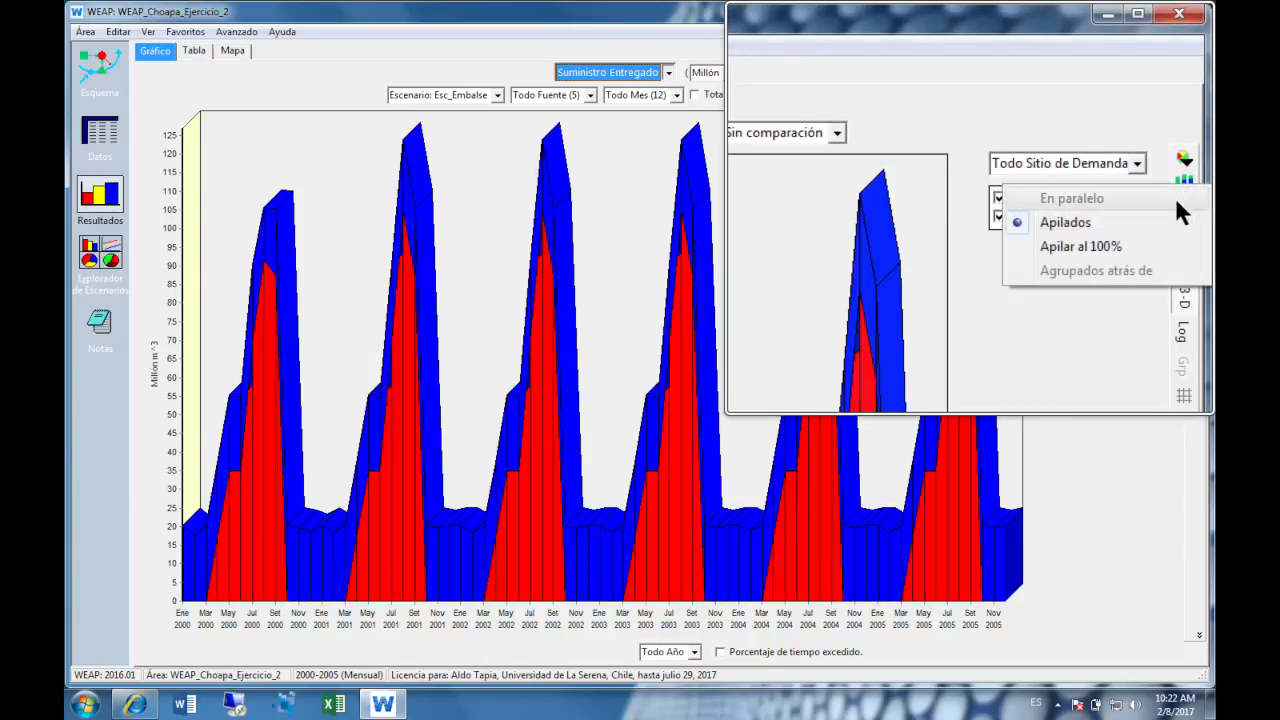
- Change the delivered supply chart to the Barra type with Apilados arrangement and turn off its three-dimensional display
{"action": "left_click", "coordinate": [1184, 154]}
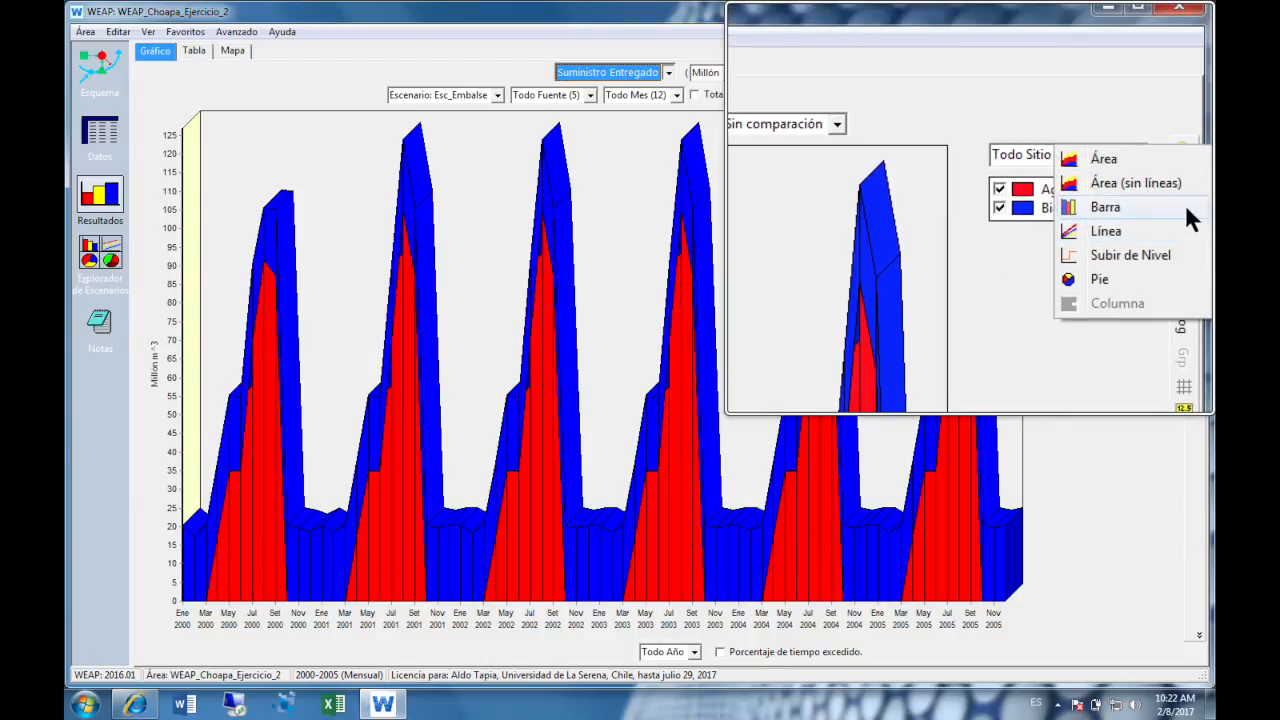
{"action": "left_click", "coordinate": [1185, 212]}
{"action": "left_click", "coordinate": [1184, 183]}
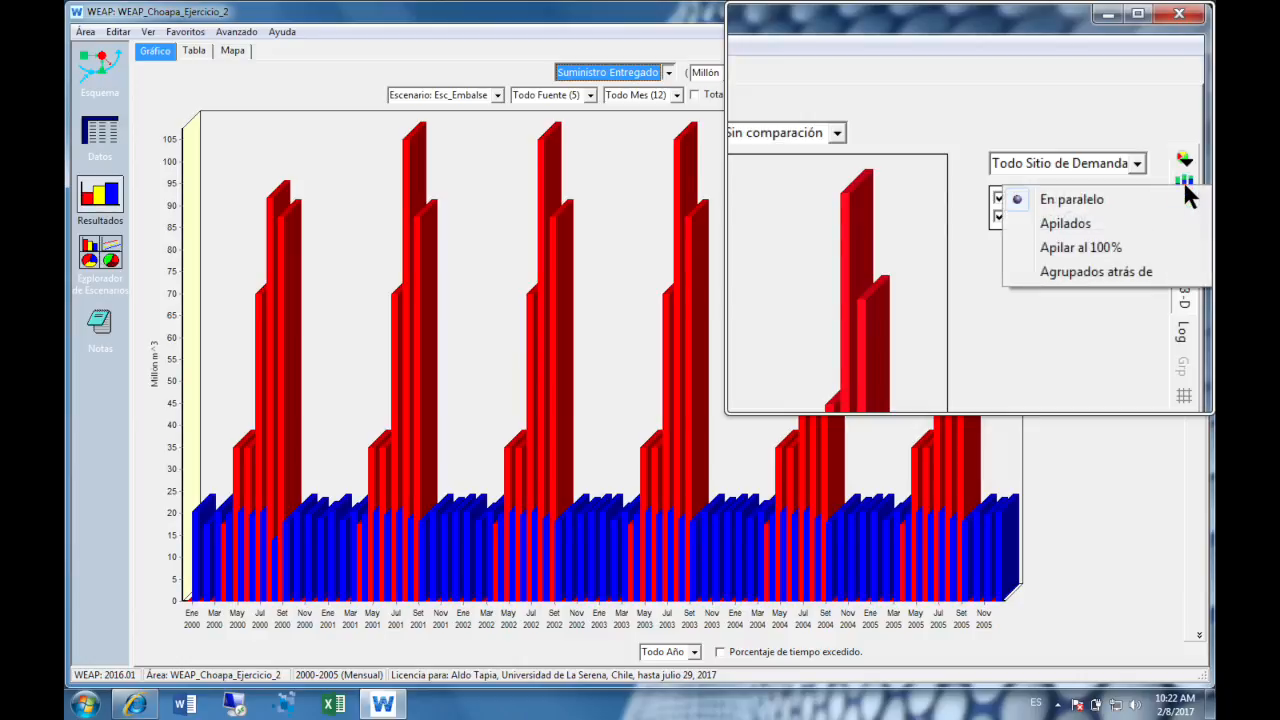
{"action": "left_click", "coordinate": [1065, 200]}
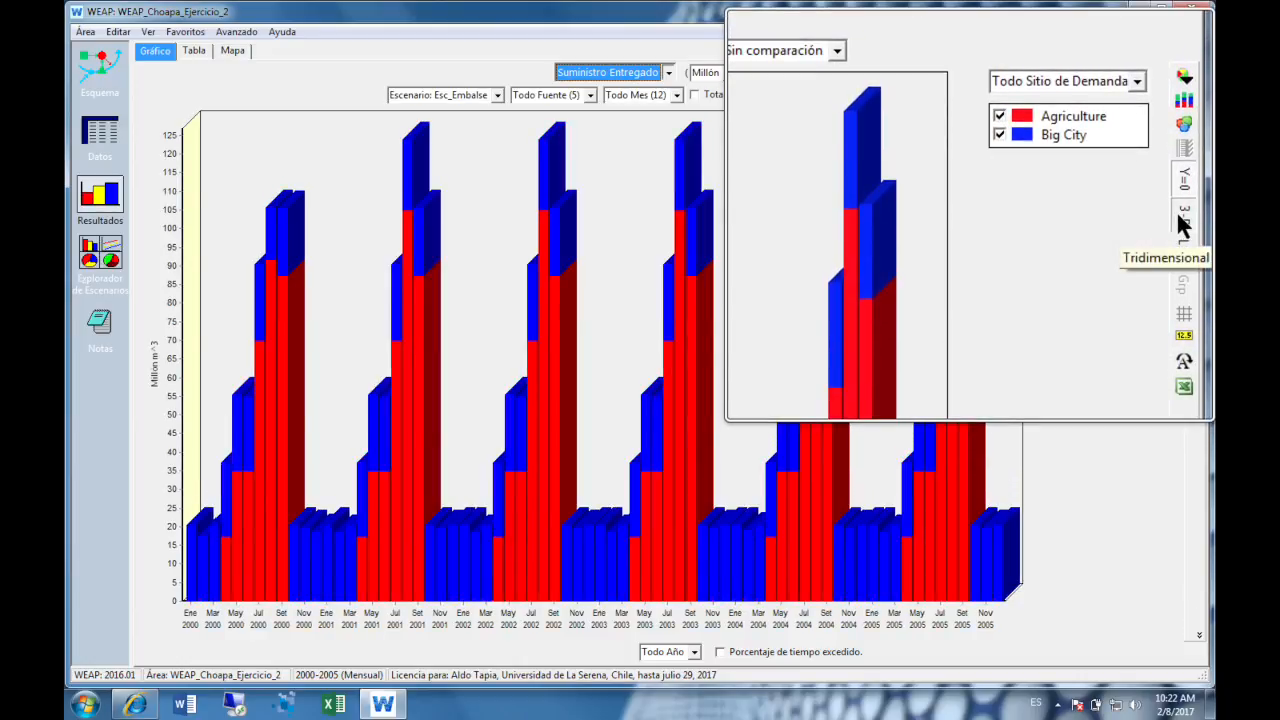
{"action": "left_click", "coordinate": [1183, 221]}
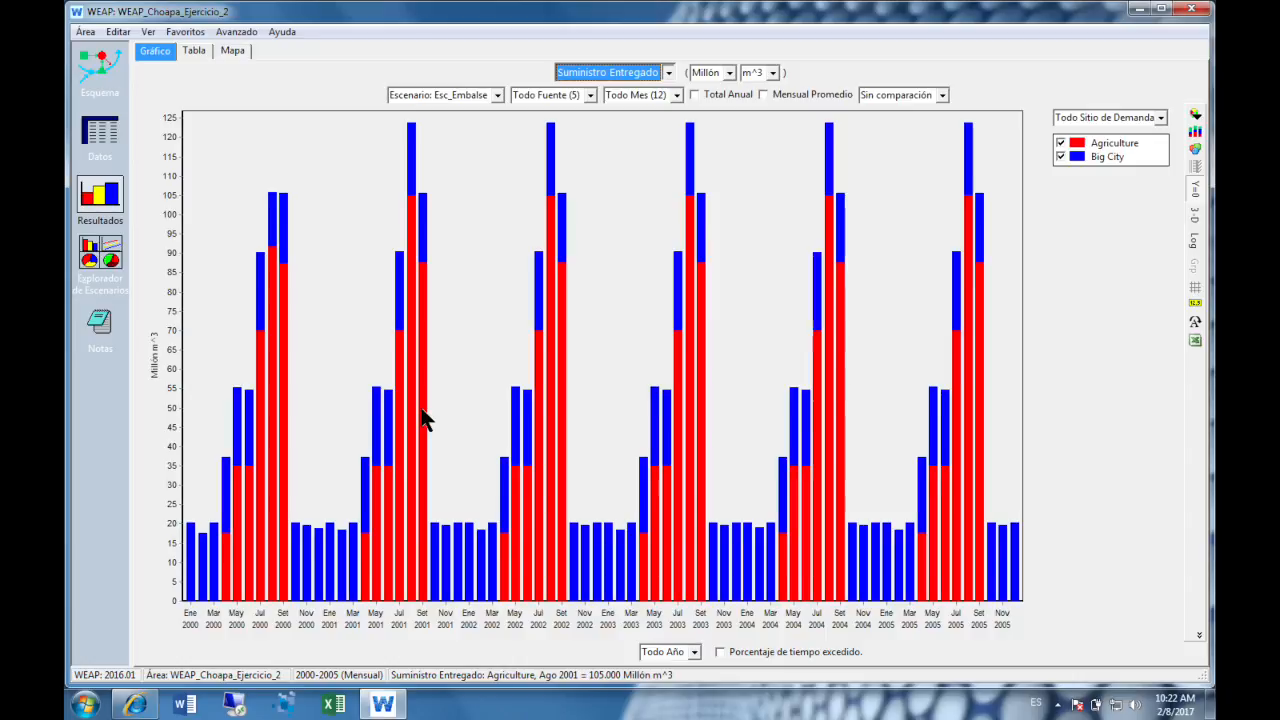
- View the Demanda de Agua result for Esc_Embalse and switch the chart to the demand result Cobertura
{"action": "left_click", "coordinate": [667, 74]}
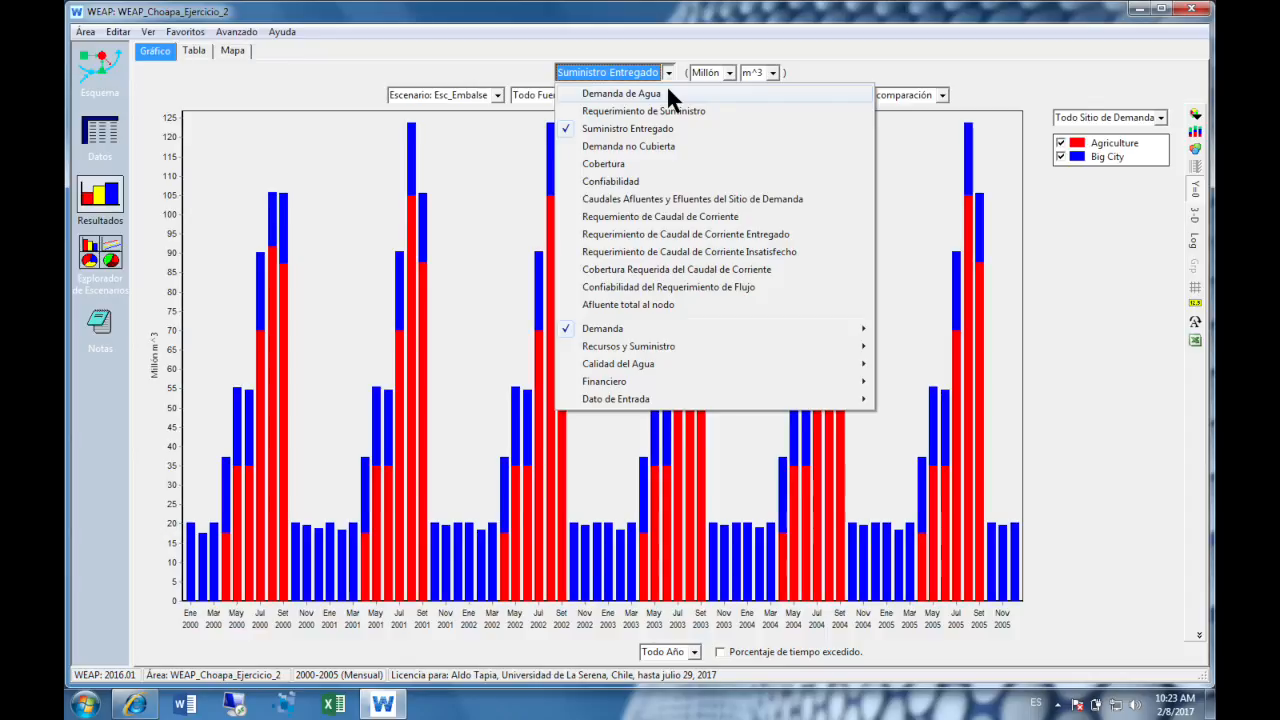
{"action": "left_click", "coordinate": [622, 93]}
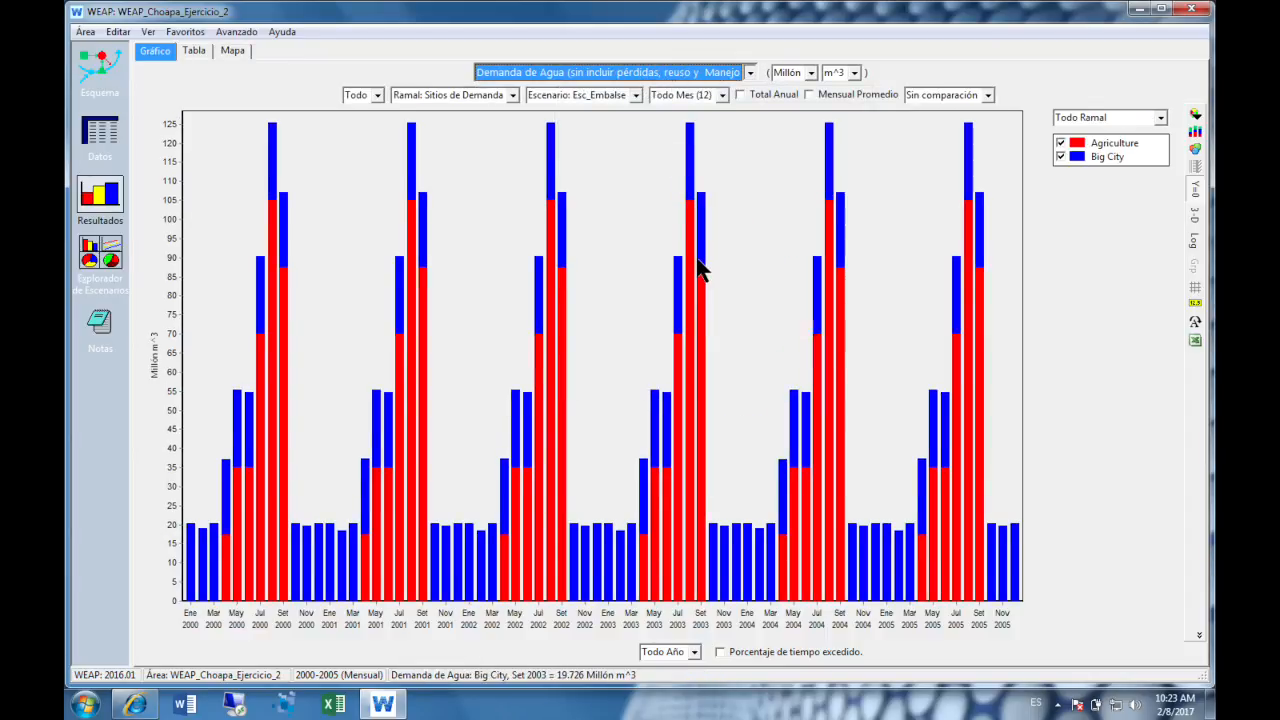
{"action": "left_click", "coordinate": [750, 73]}
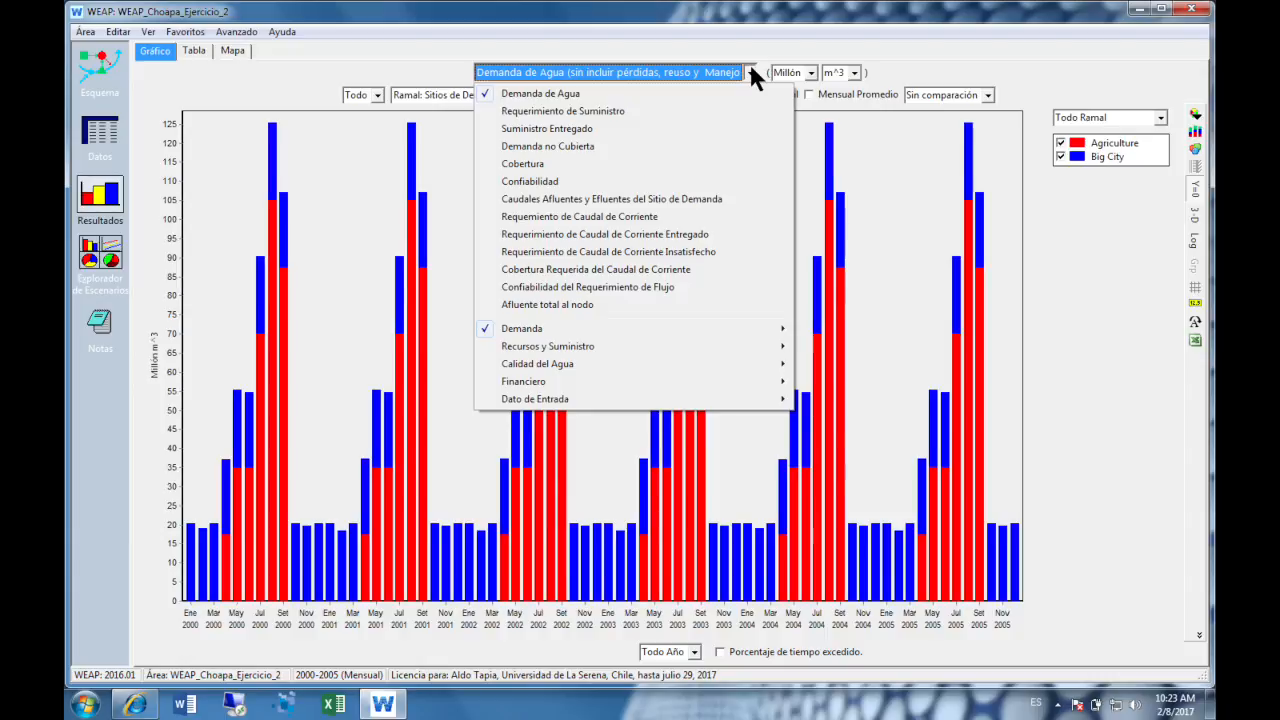
{"action": "left_click", "coordinate": [733, 161]}
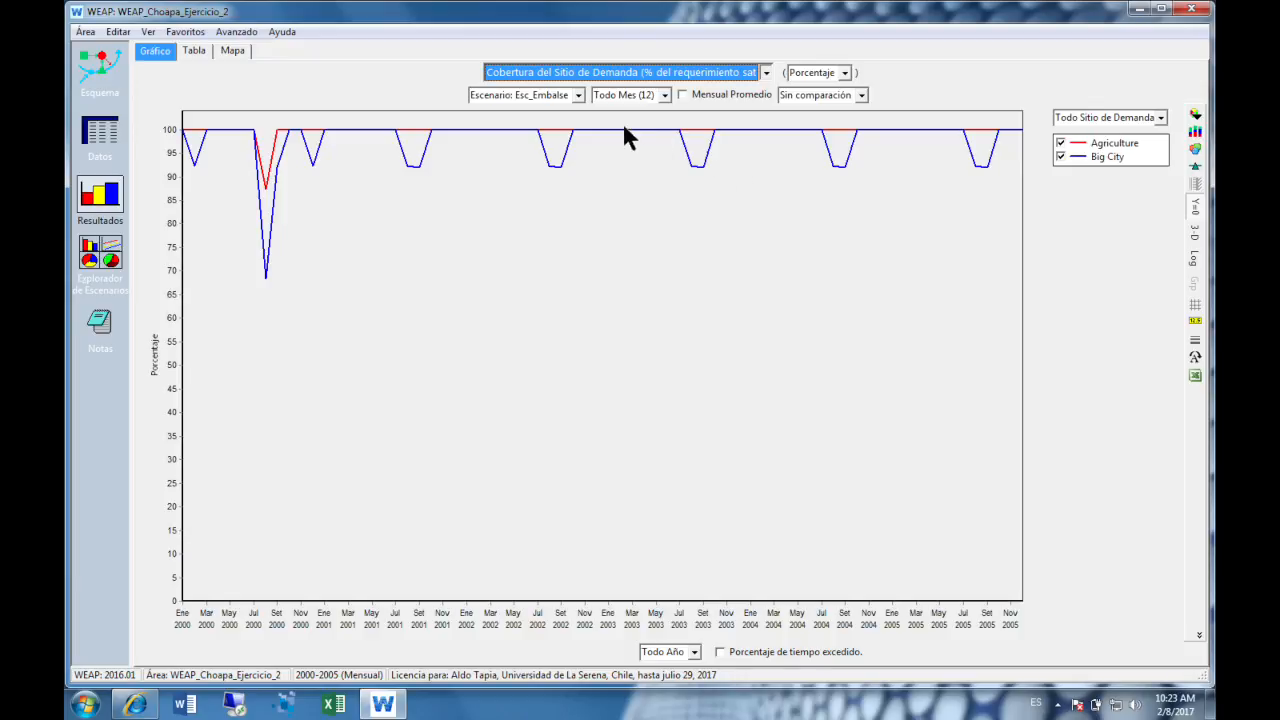
- Compare demand site coverage by alternating the chart between EscenarioBase and Esc_Embalse, finishing on Esc_Embalse
{"action": "left_click", "coordinate": [579, 97]}
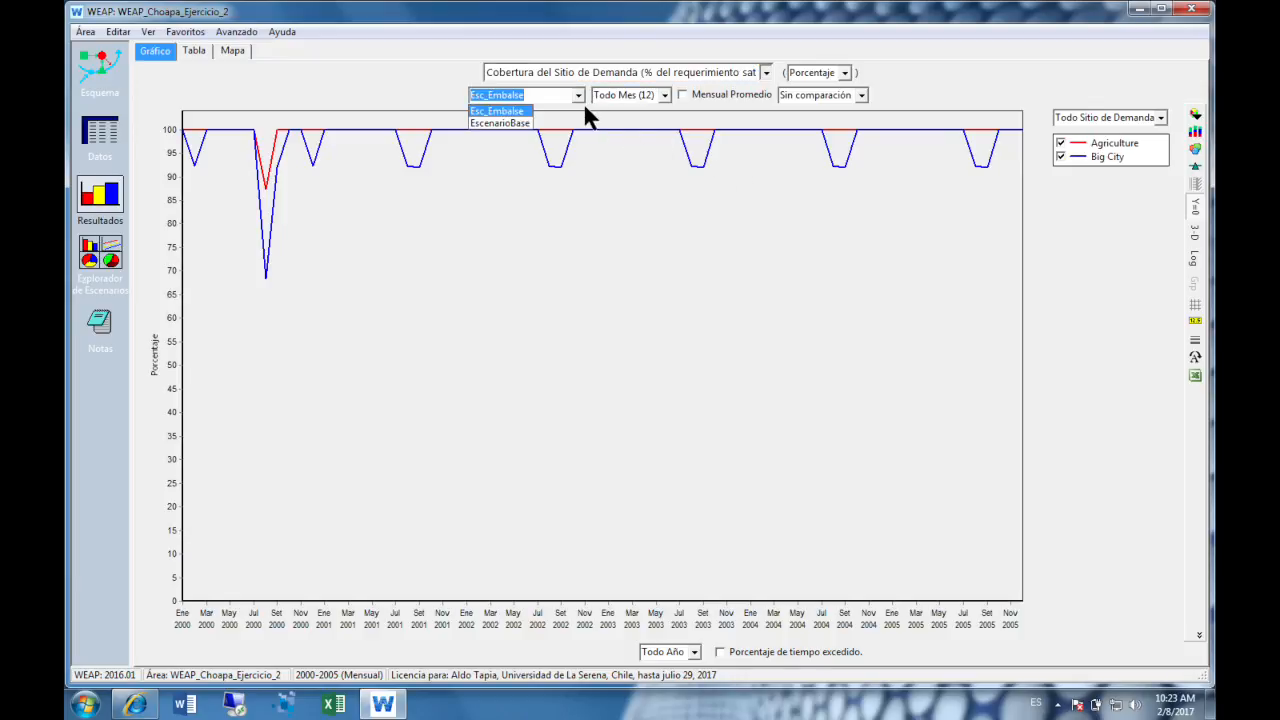
{"action": "left_click", "coordinate": [520, 123]}
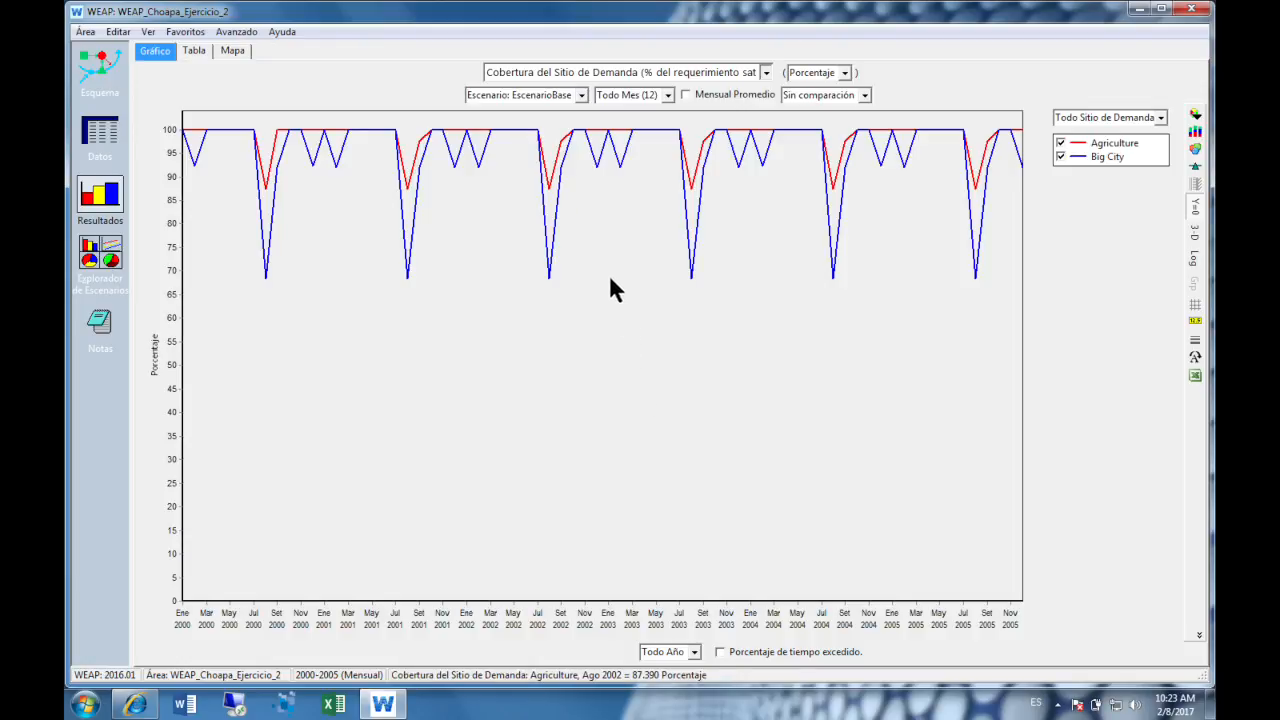
{"action": "left_click", "coordinate": [581, 95]}
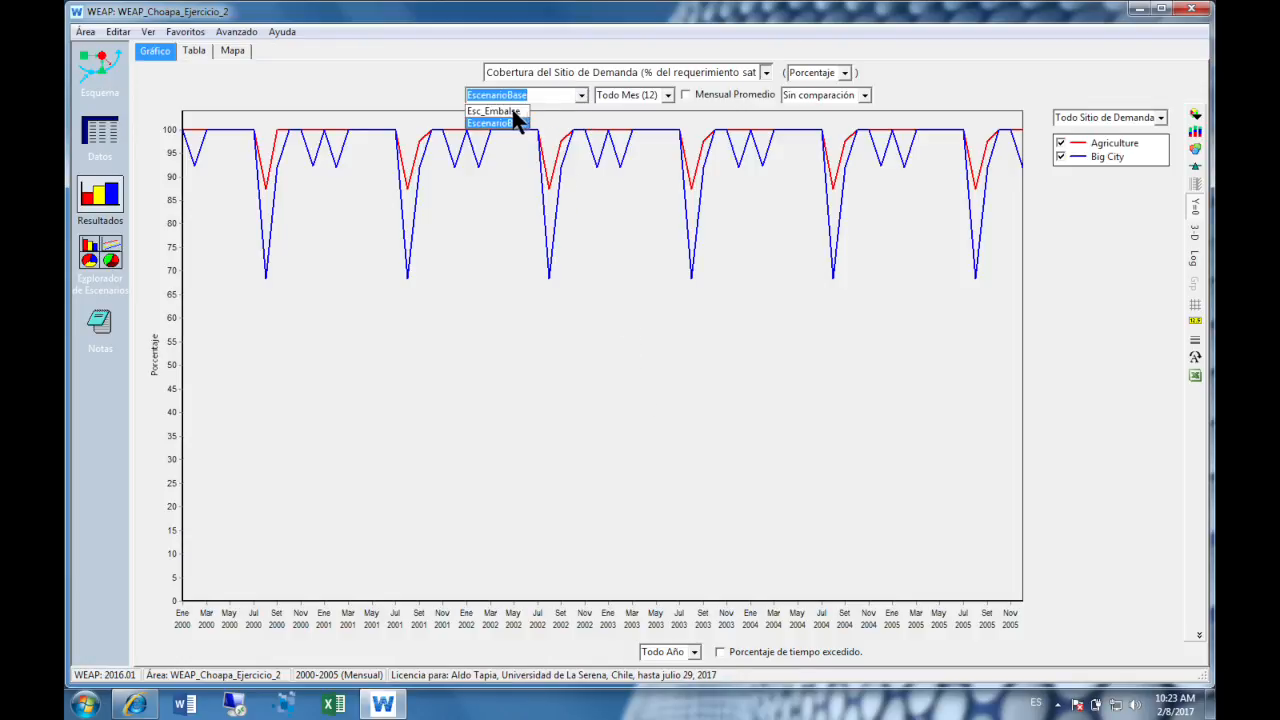
{"action": "left_click", "coordinate": [510, 110]}
{"action": "left_click", "coordinate": [579, 95]}
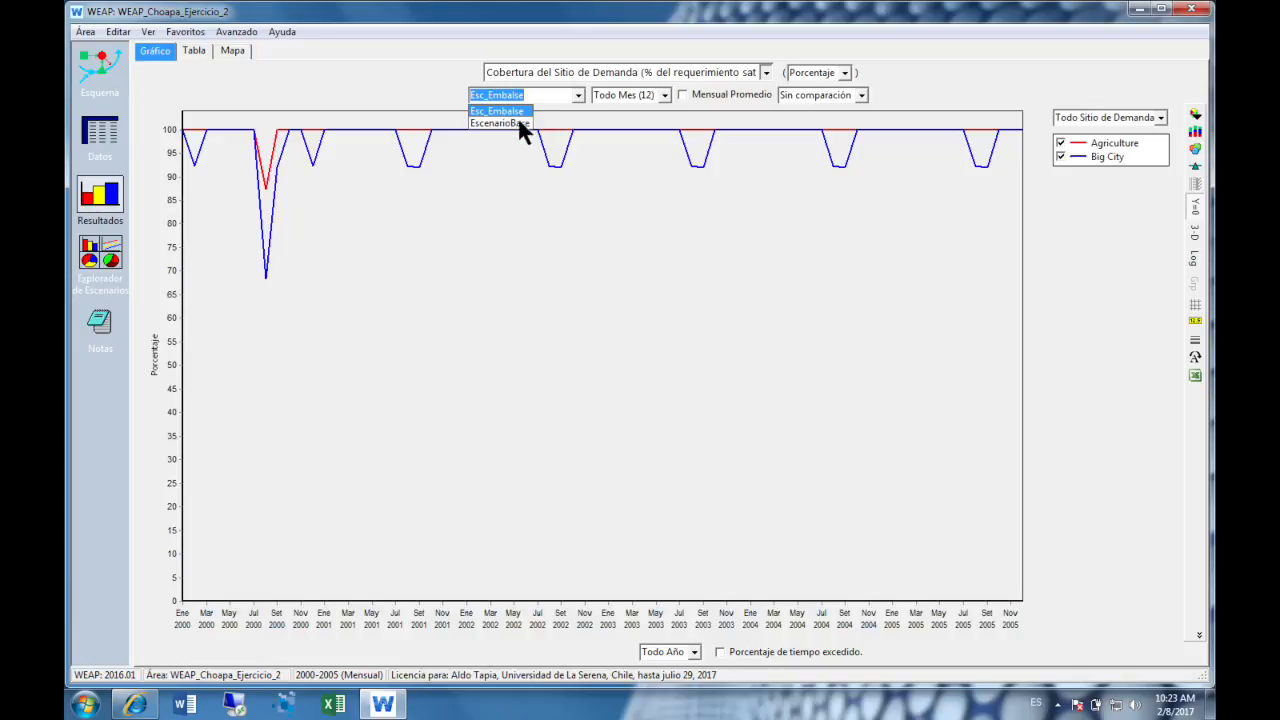
{"action": "left_click", "coordinate": [508, 122]}
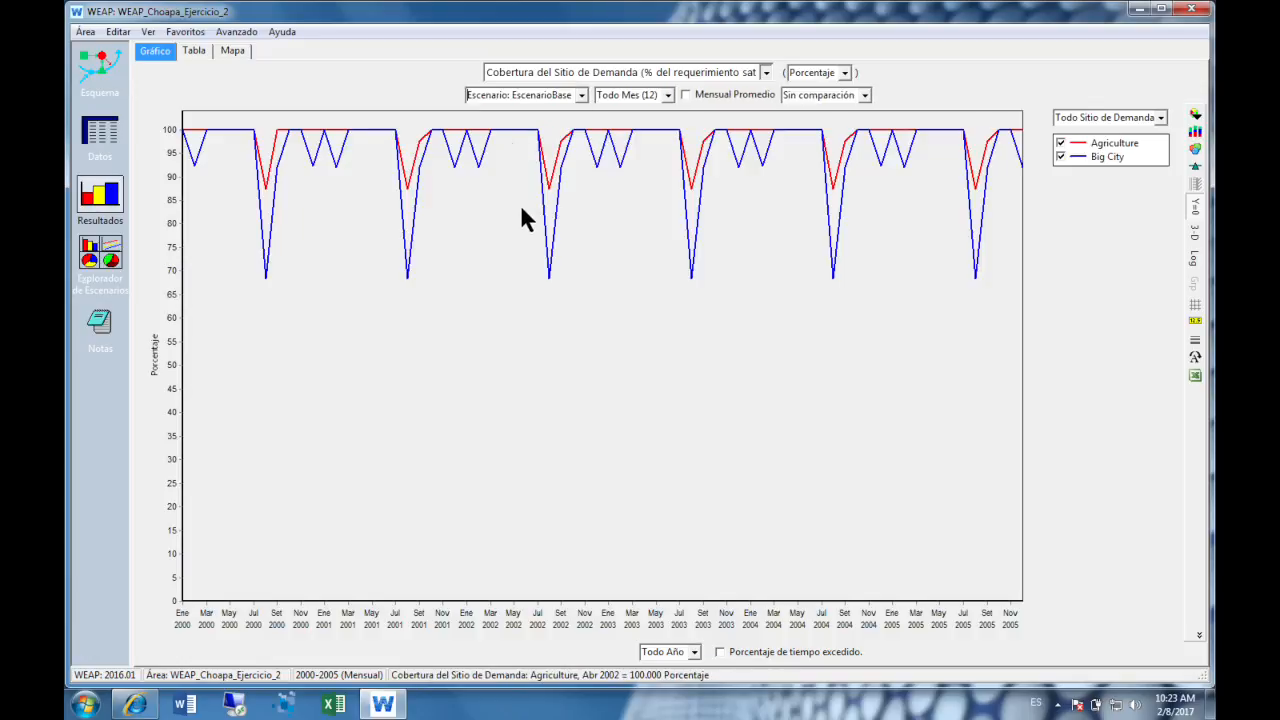
{"action": "left_click", "coordinate": [579, 95]}
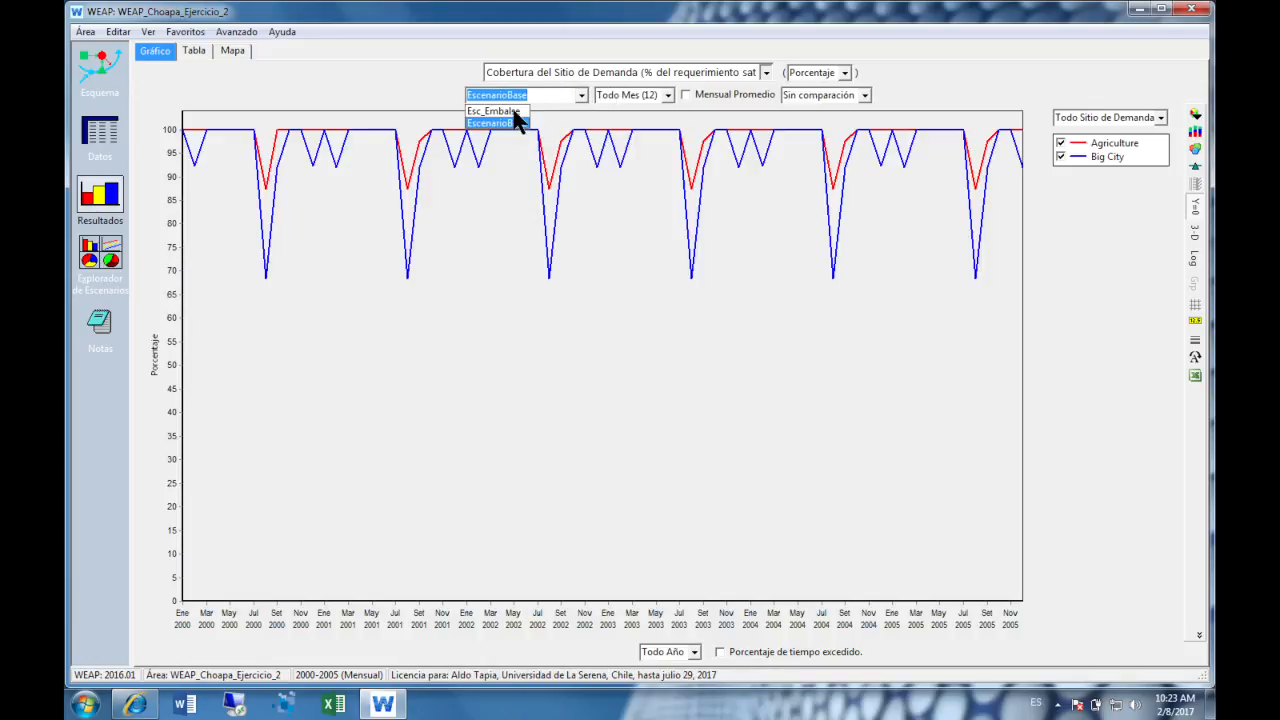
{"action": "left_click", "coordinate": [510, 110]}
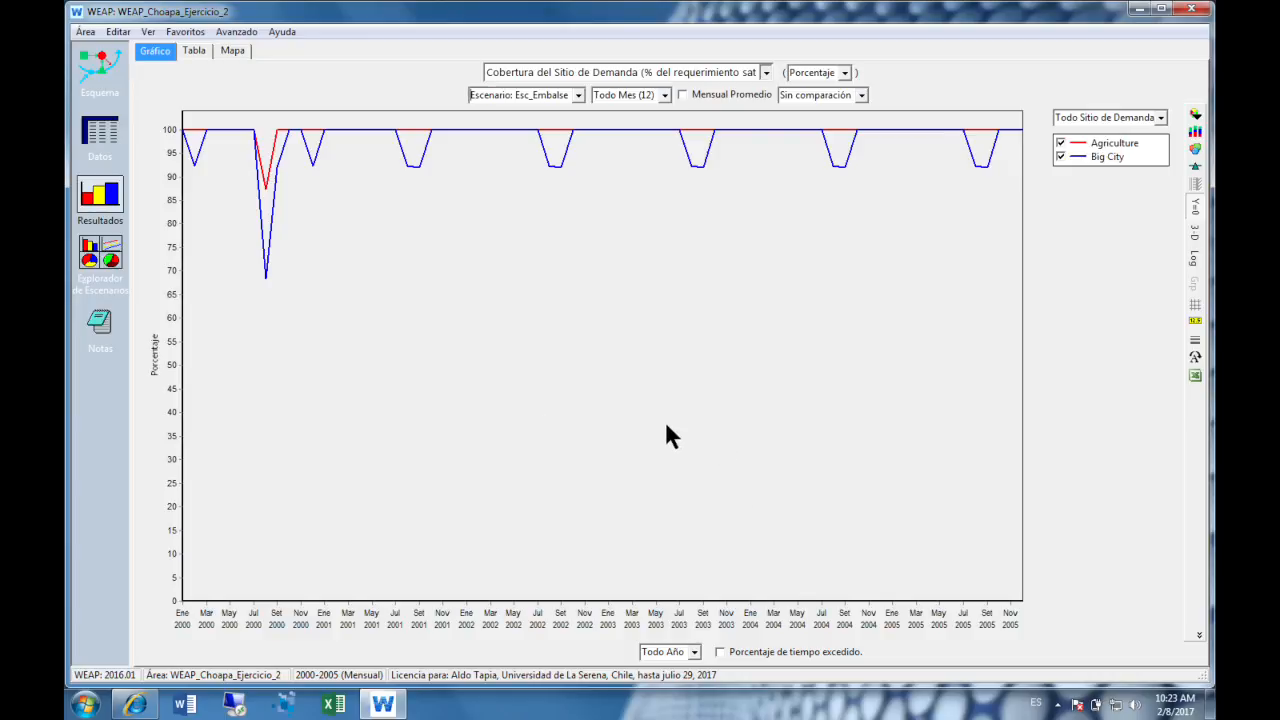
- Set the comparison of Esc_Embalse's demand site coverage to Relativo a EscenarioBase
{"action": "left_click", "coordinate": [862, 97]}
{"action": "left_click", "coordinate": [887, 98]}
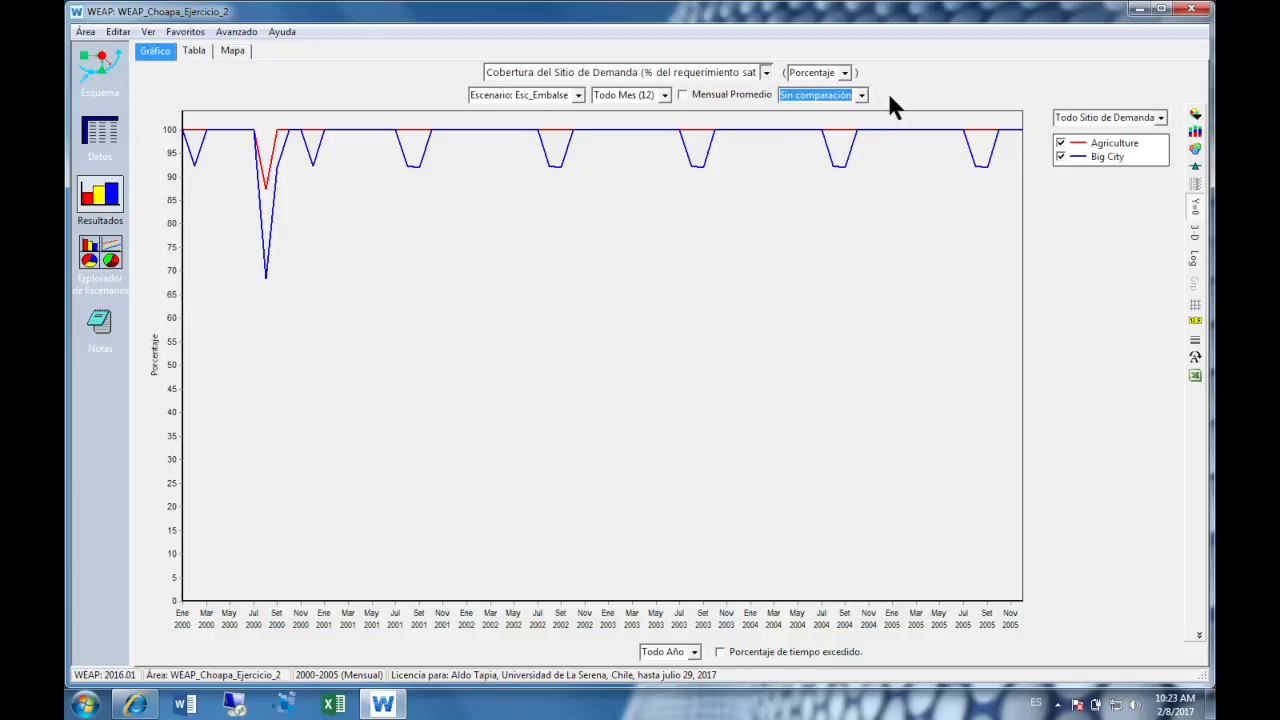
{"action": "key", "text": "super+plus"}
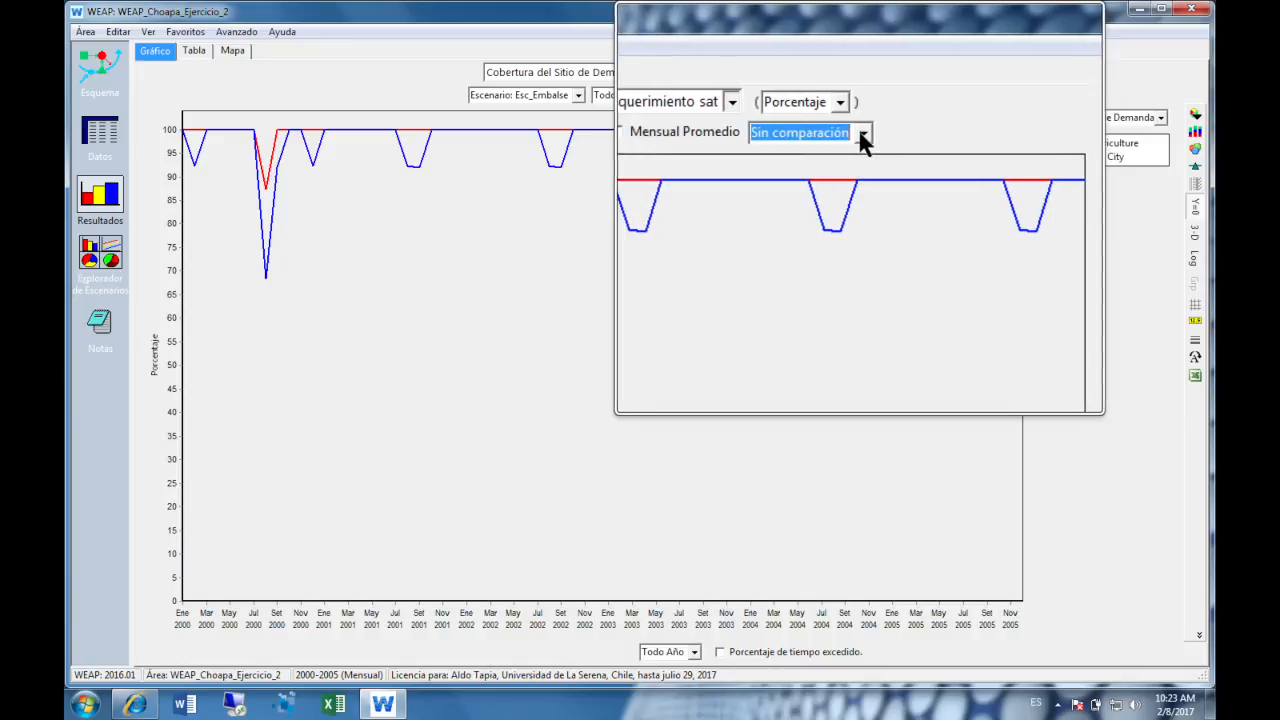
{"action": "left_click", "coordinate": [863, 134]}
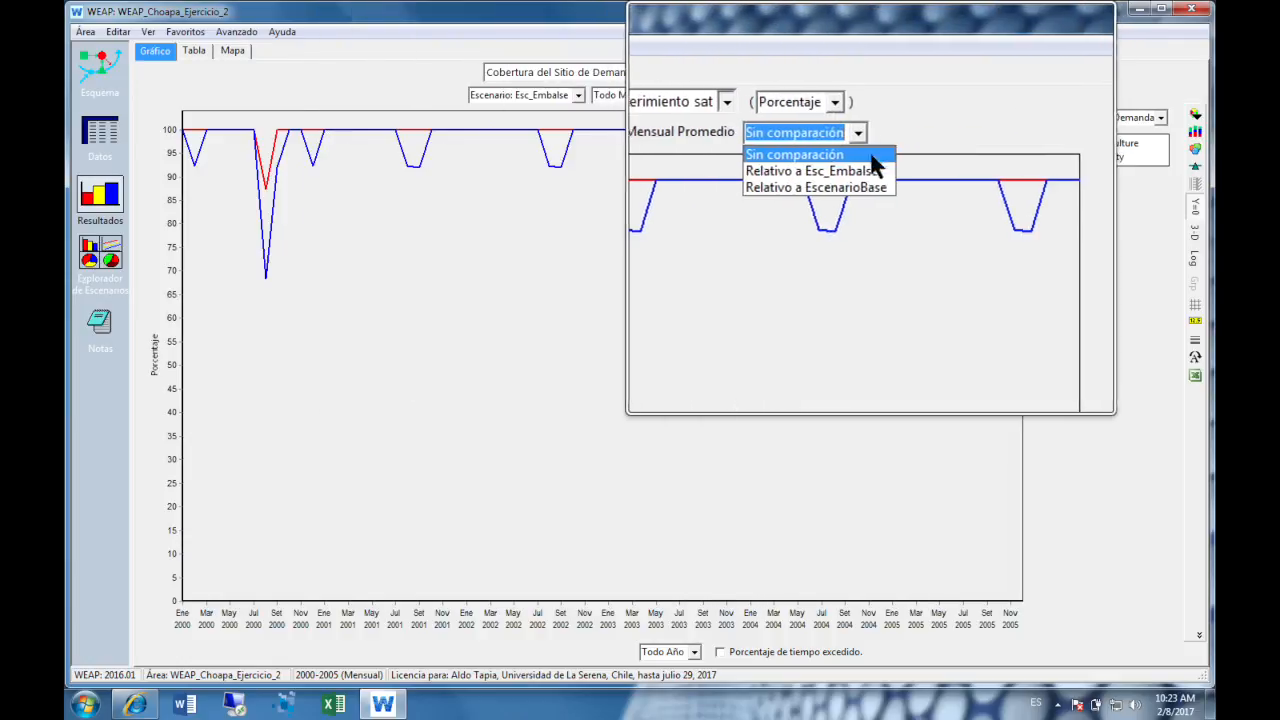
{"action": "left_click", "coordinate": [860, 186]}
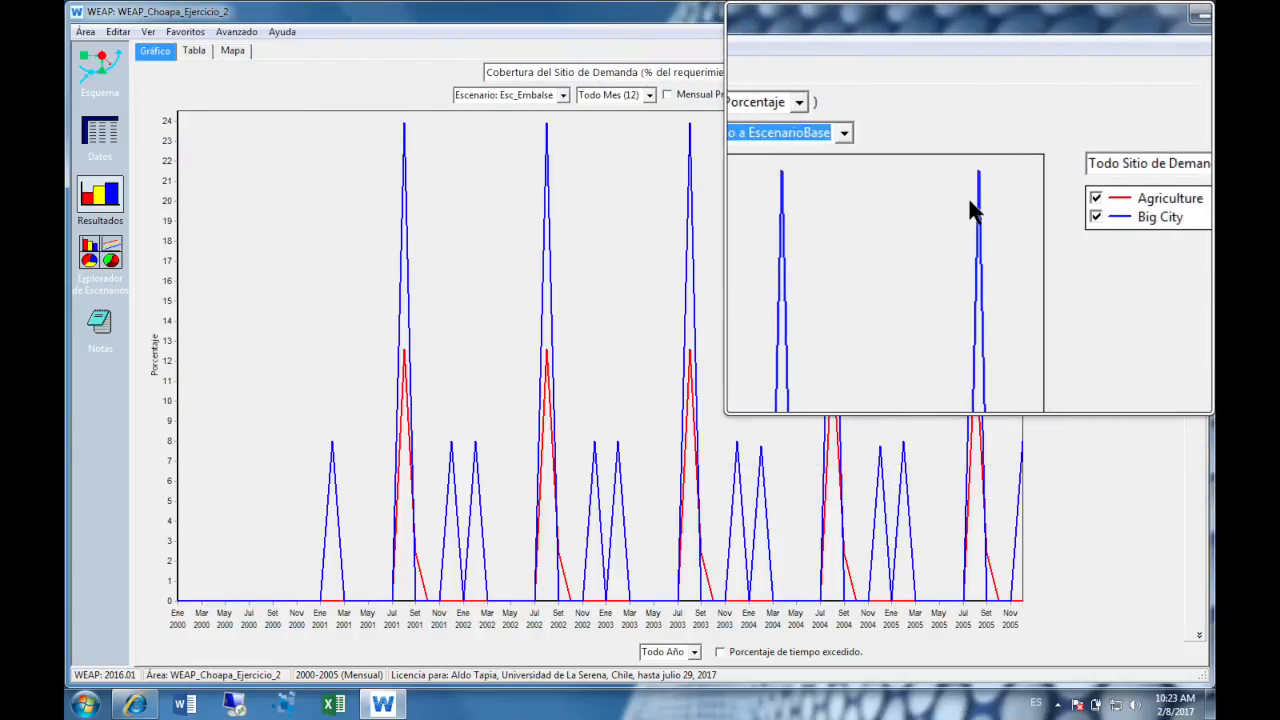
{"action": "key", "text": "super+Escape"}
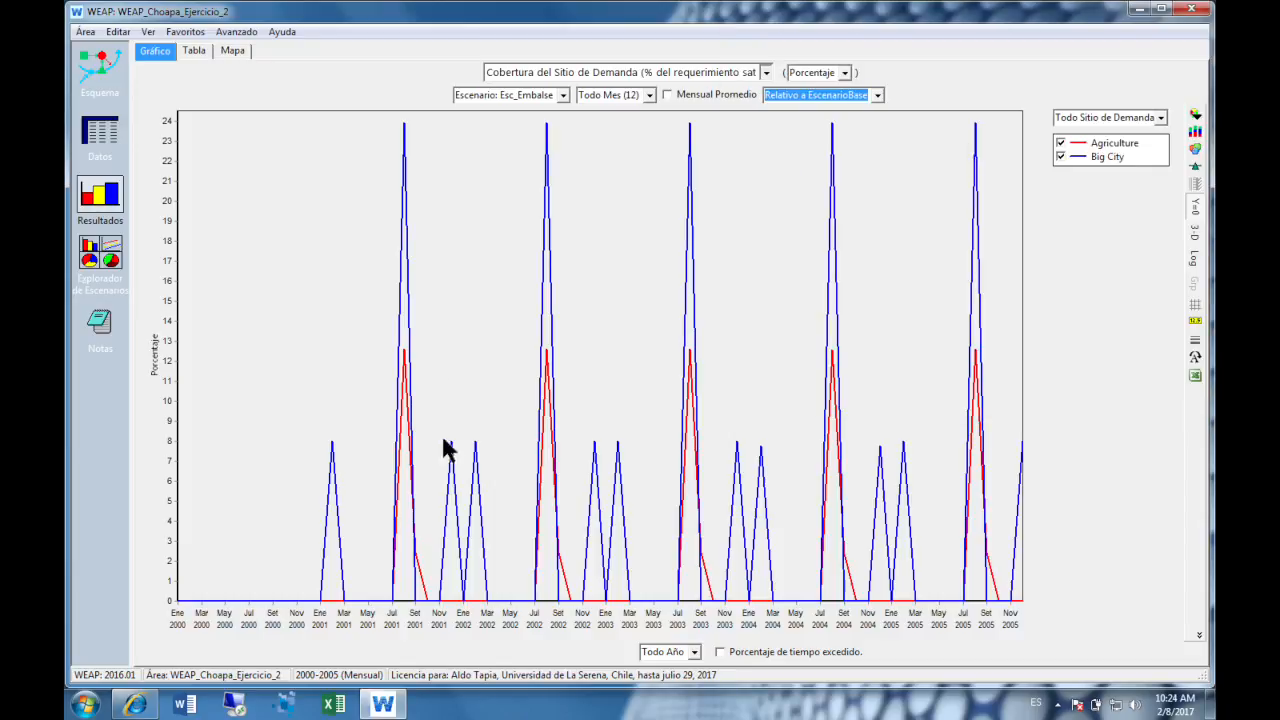
- Hide the Big City series in the relative coverage chart and examine the Agriculture peaks
{"action": "key", "text": "super+plus"}
{"action": "left_click", "coordinate": [1060, 157]}
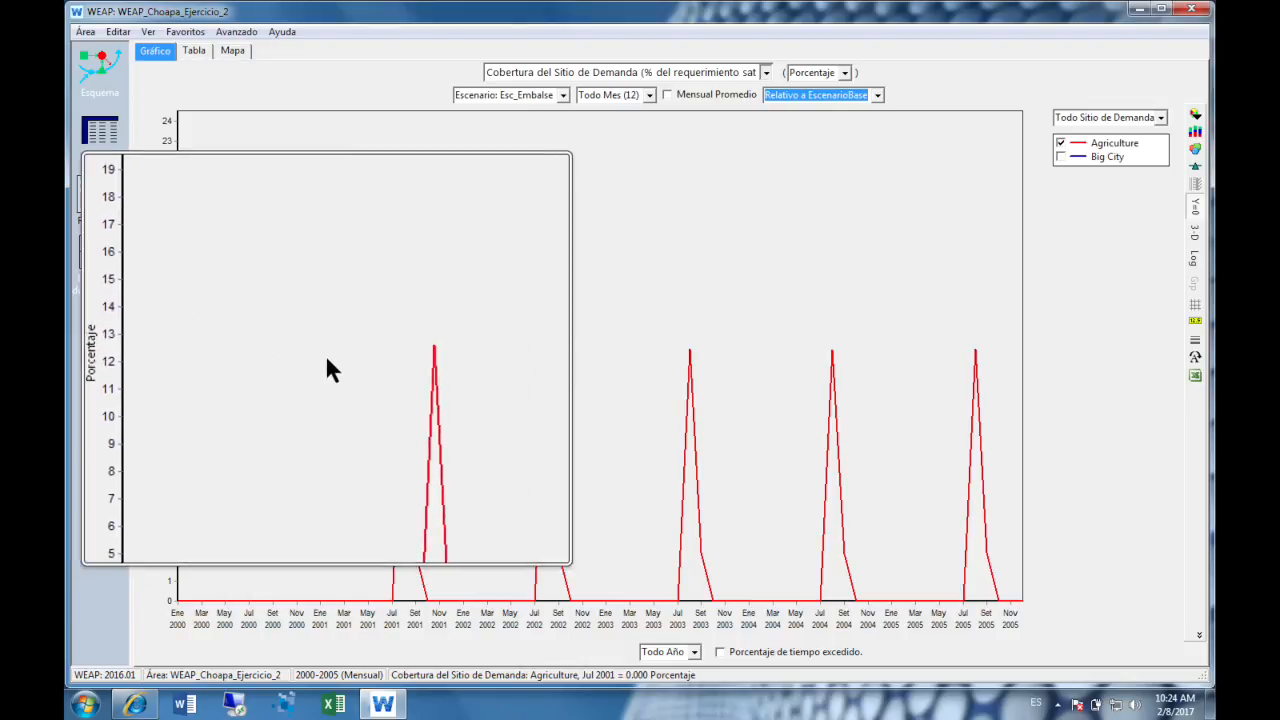
{"action": "key", "text": "super+Escape"}
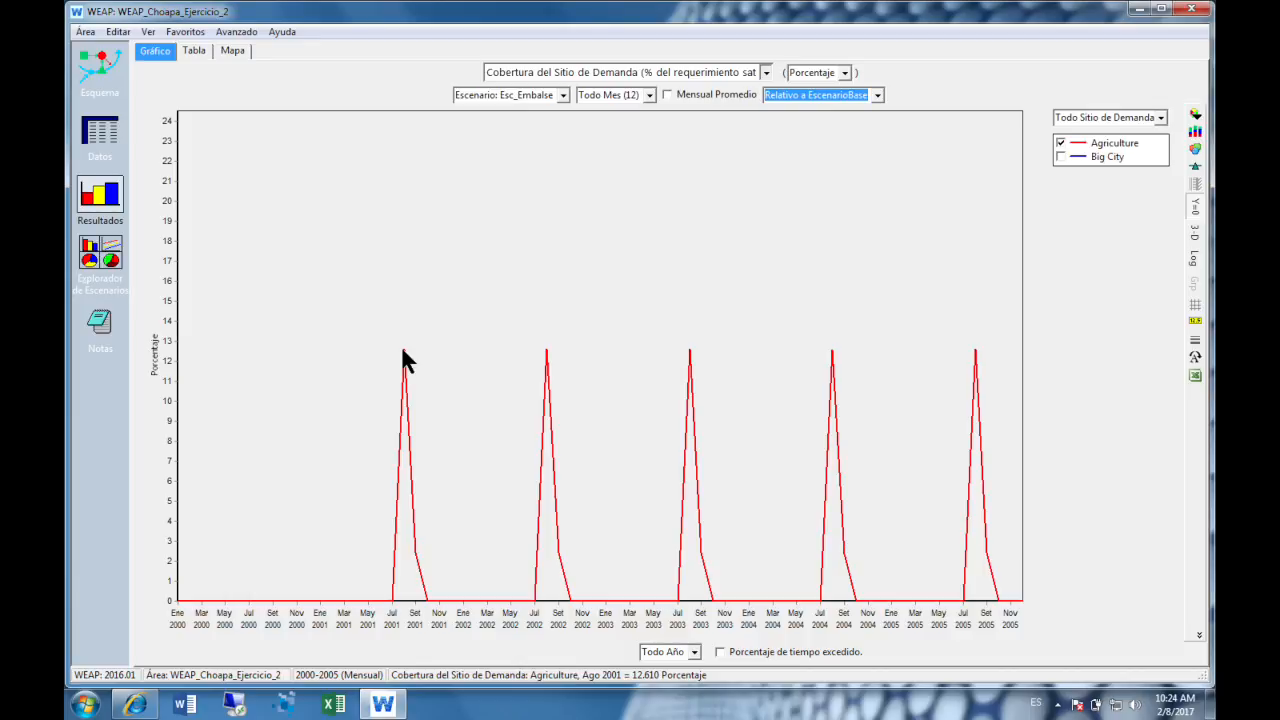
- Show the relative coverage as a table with months in rows and check Agriculture's value for Ago 2001
{"action": "left_click", "coordinate": [195, 52]}
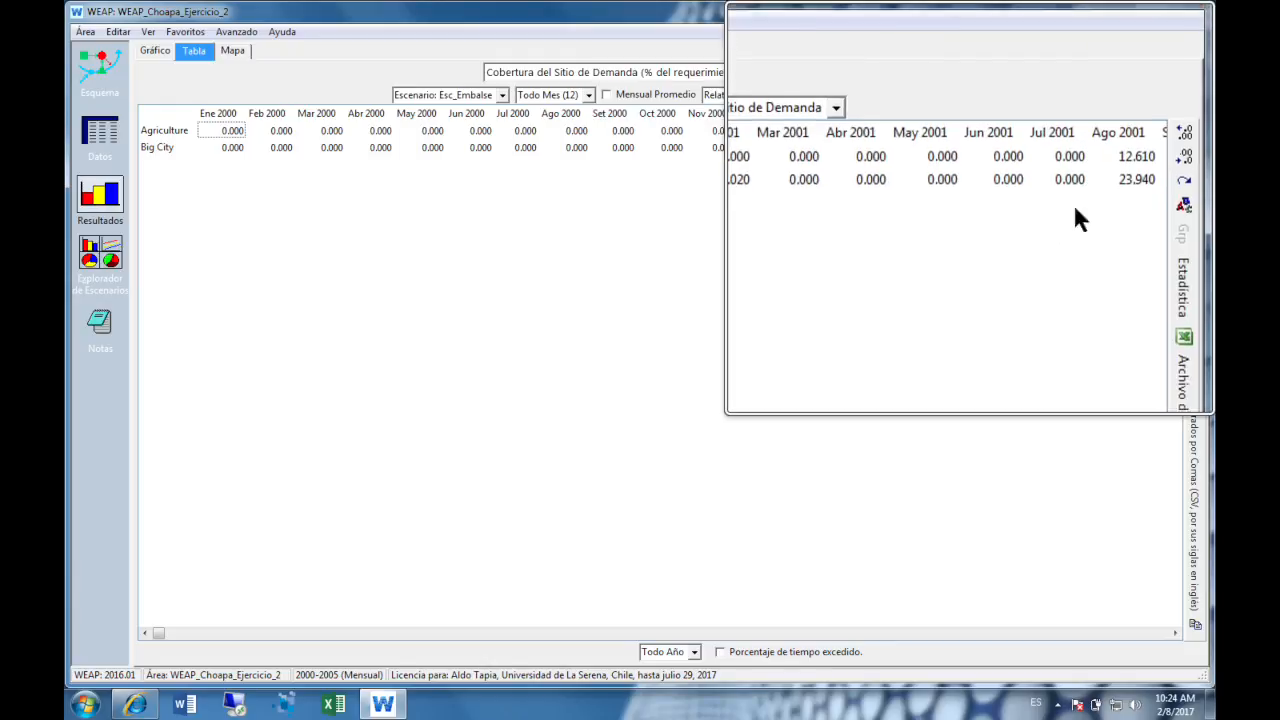
{"action": "left_click", "coordinate": [1195, 148]}
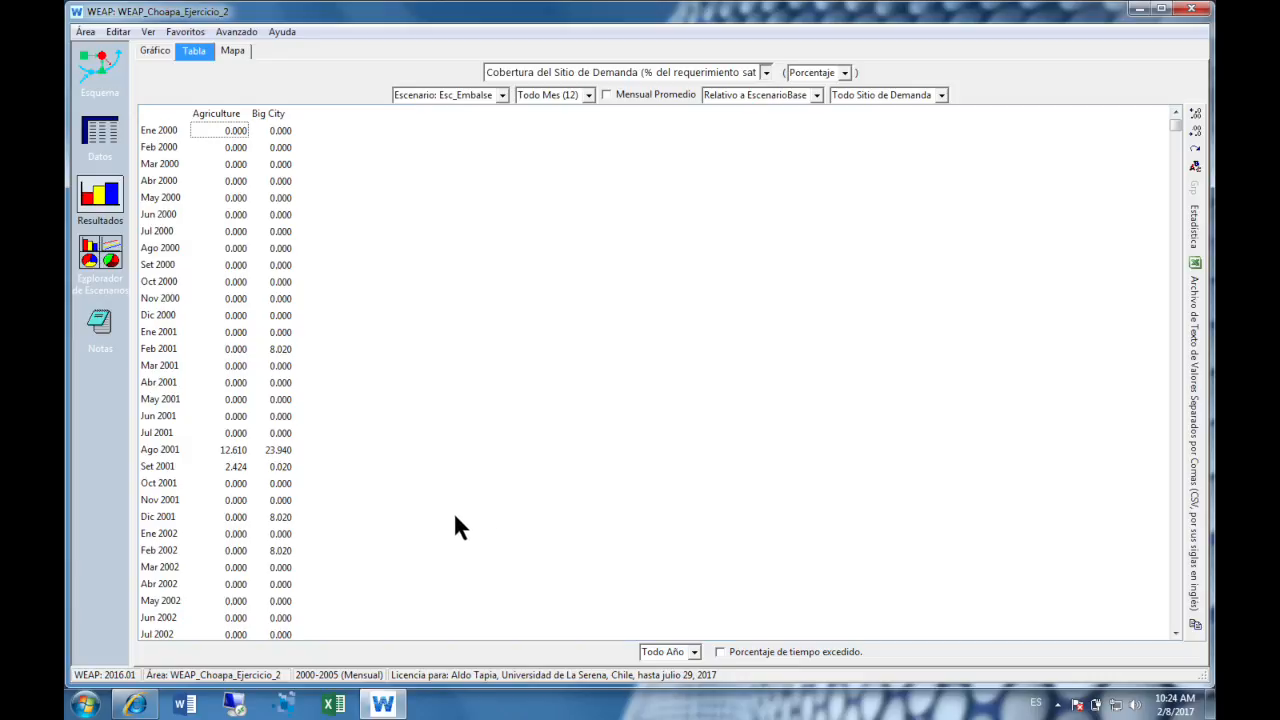
{"action": "left_click", "coordinate": [223, 451]}
- Return to the graph view and chart the demand result Confiabilidad for all scenarios with Sin comparación
{"action": "left_click", "coordinate": [164, 56]}
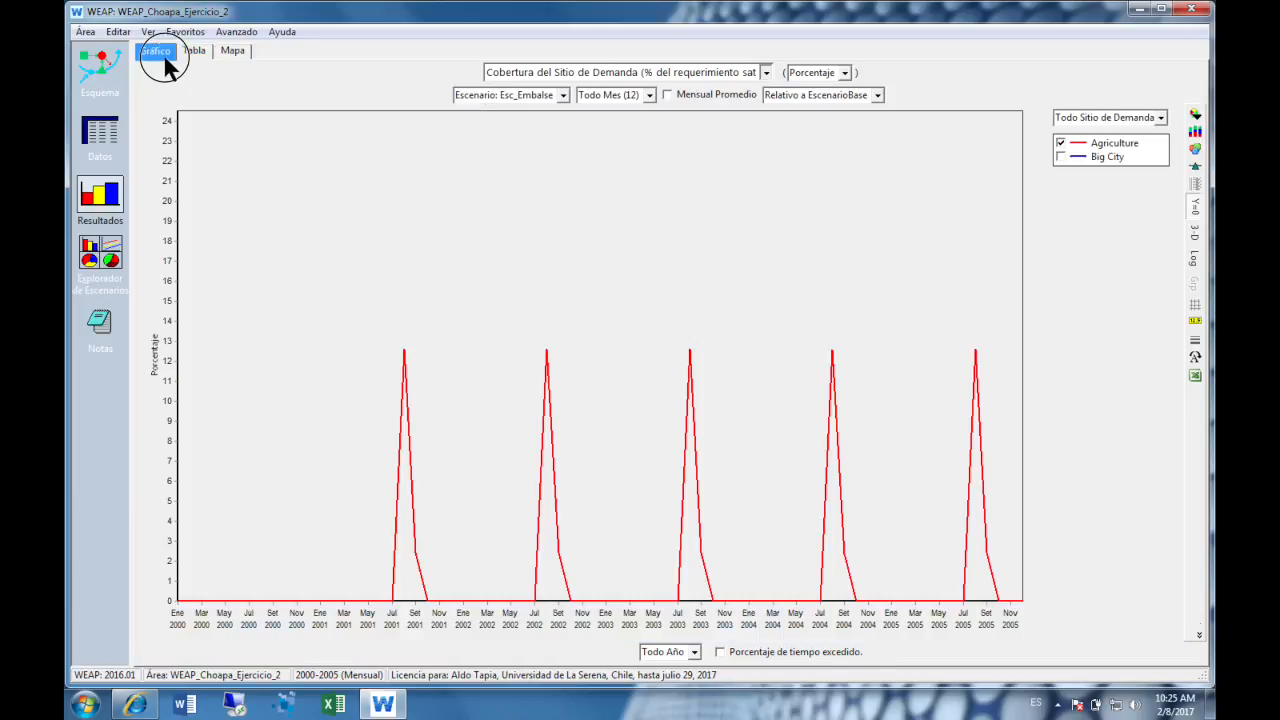
{"action": "left_click", "coordinate": [765, 73]}
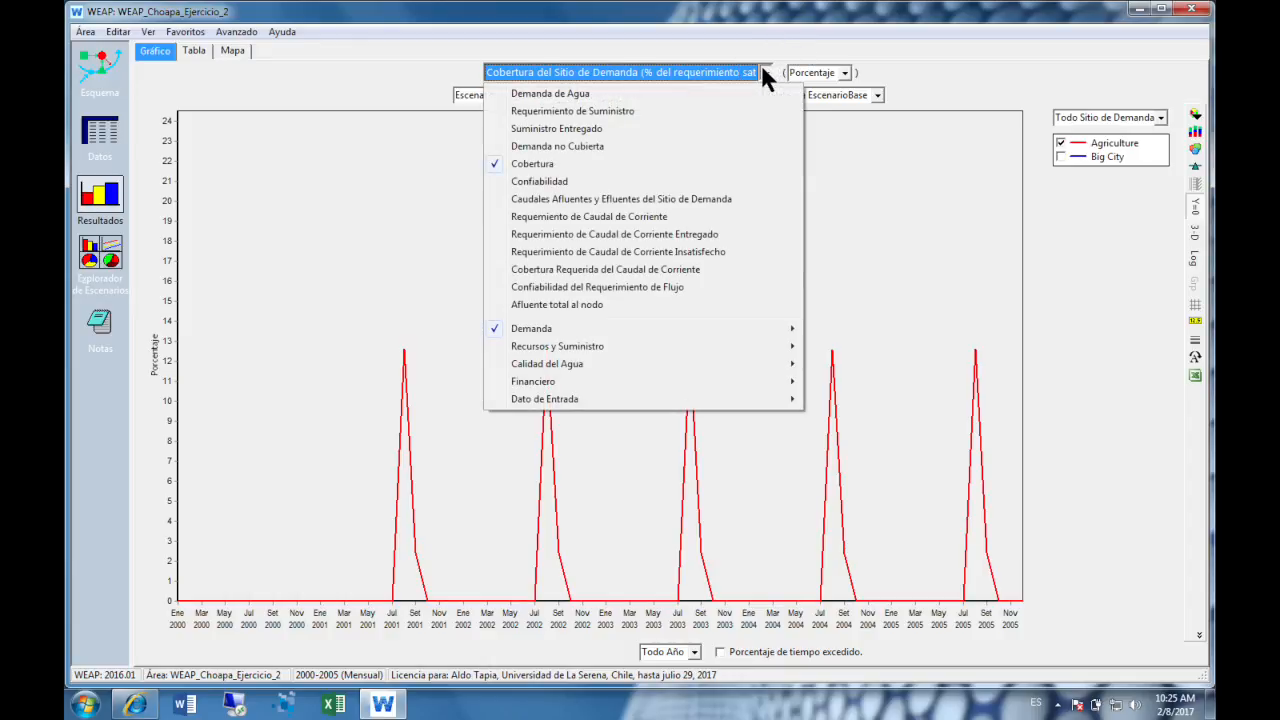
{"action": "left_click", "coordinate": [750, 183]}
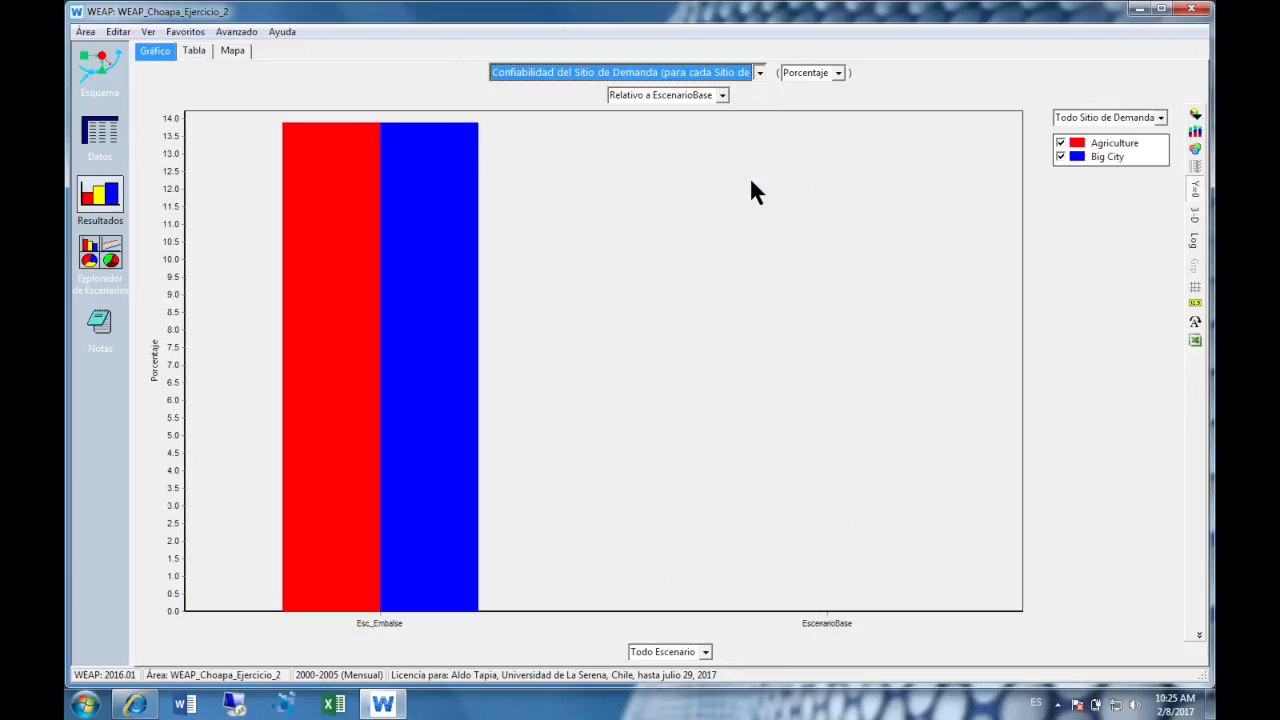
{"action": "left_click", "coordinate": [721, 95]}
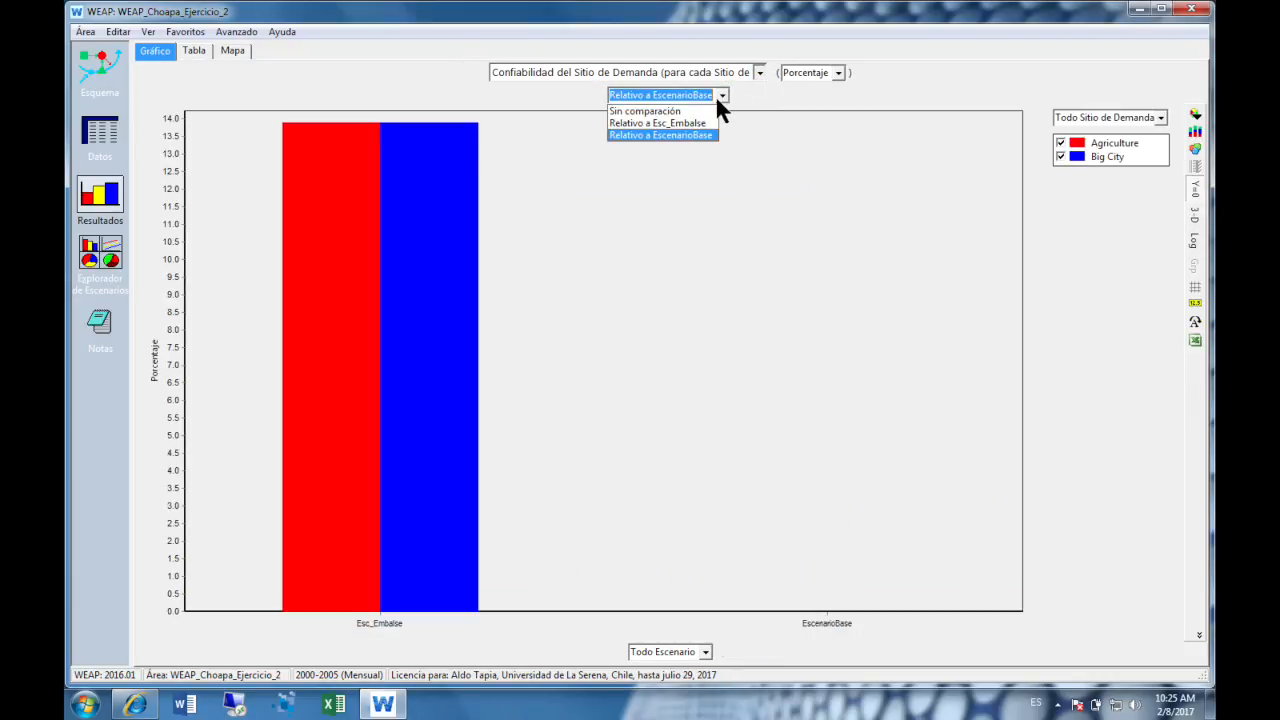
{"action": "left_click", "coordinate": [699, 112]}
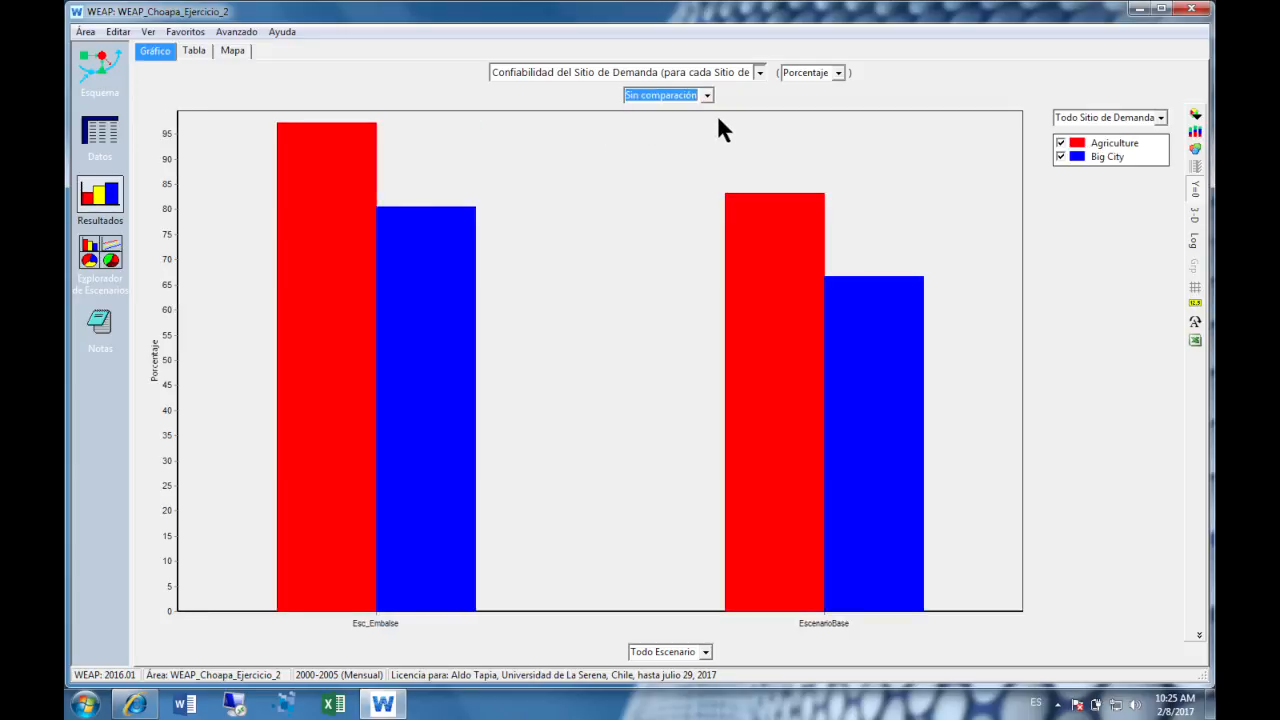